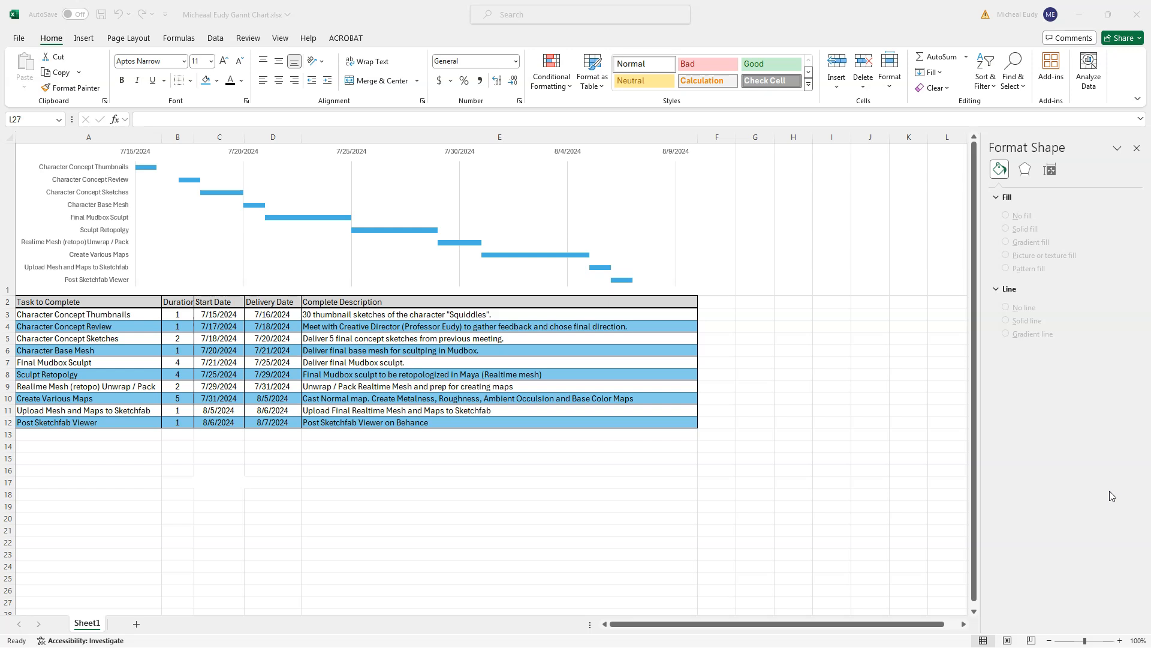
Widen the Duration column in the finished Gantt chart workbook so its heading fits.
{"action": "left_click", "coordinate": [192, 301]}
{"action": "left_click", "coordinate": [193, 301]}
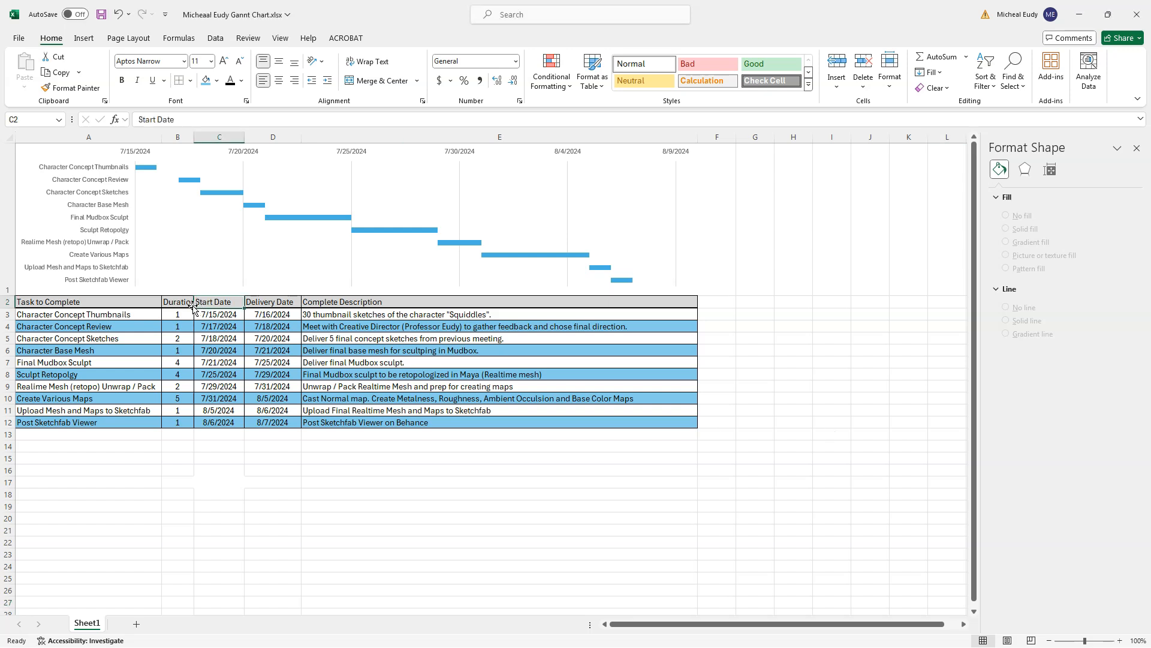
{"action": "left_click_drag", "start_coordinate": [193, 137], "coordinate": [202, 137]}
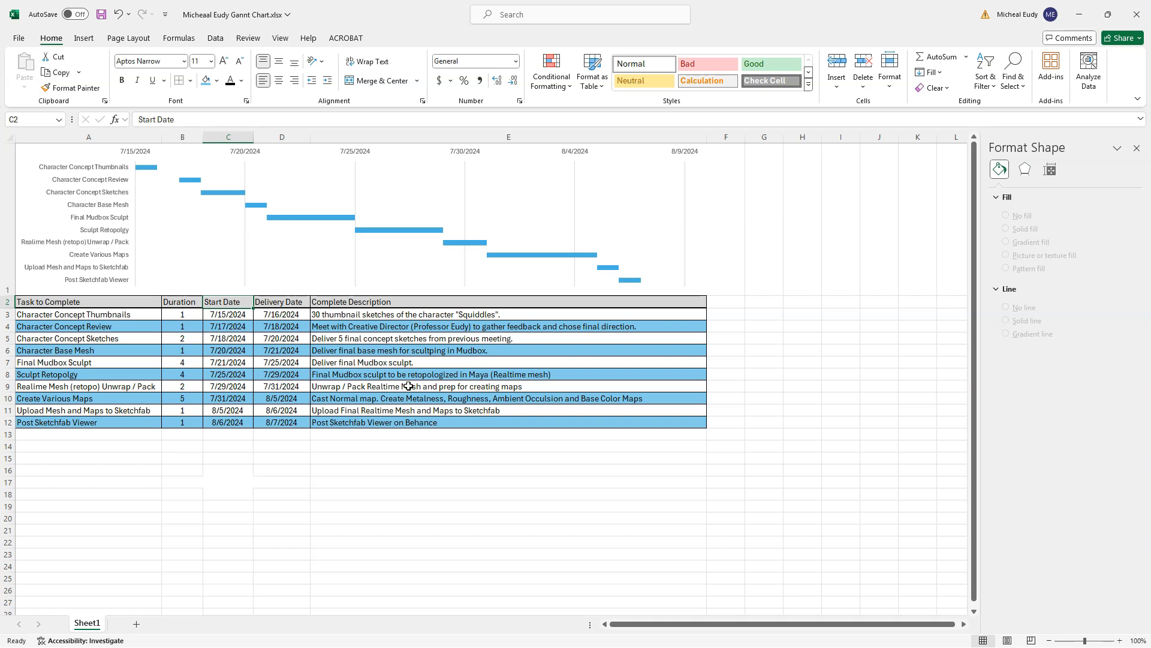
Examine the example Gantt chart and the task table beneath it.
{"action": "left_click", "coordinate": [431, 199]}
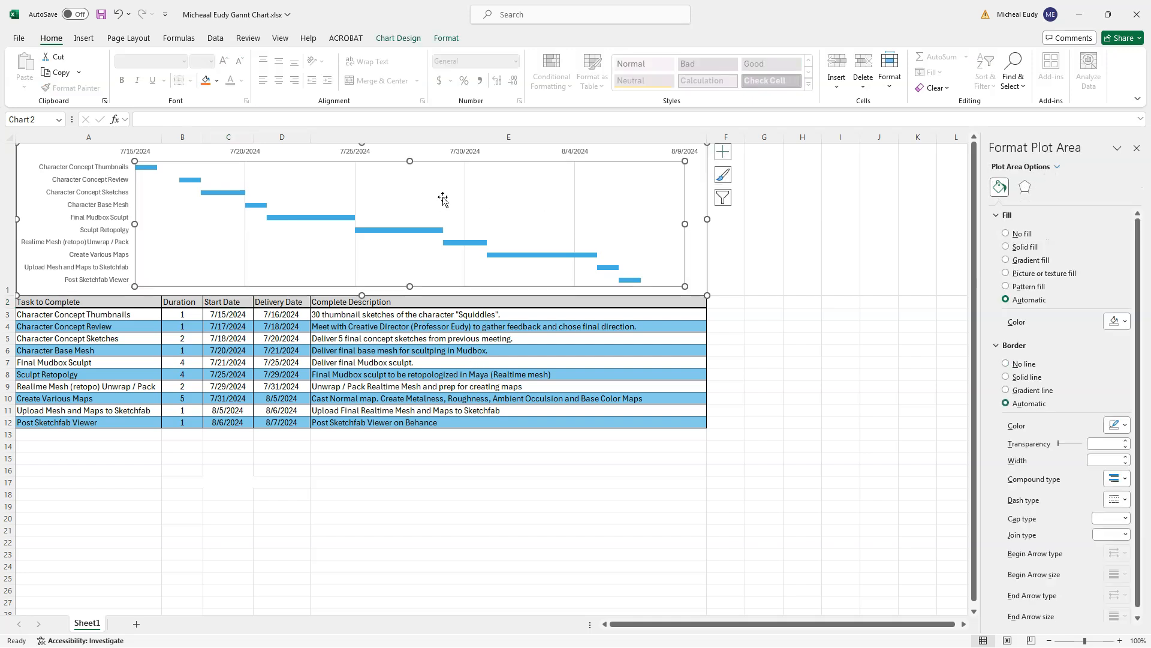
{"action": "left_click", "coordinate": [26, 172]}
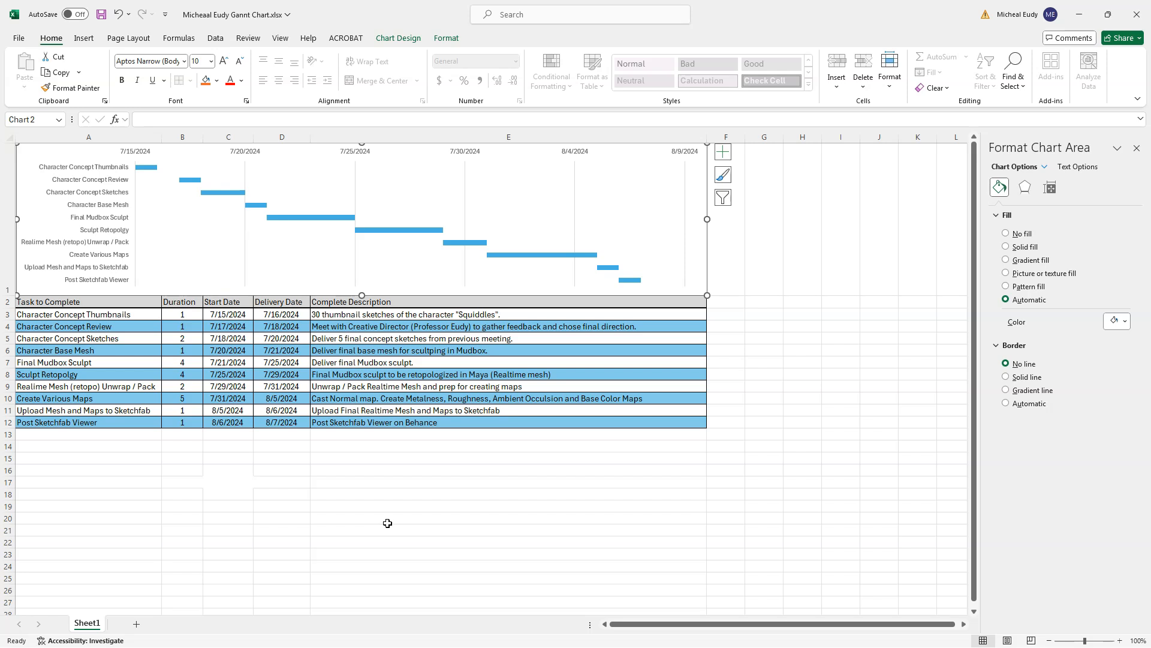
{"action": "scroll", "coordinate": [395, 510], "scroll_direction": "down", "scroll_amount": 1}
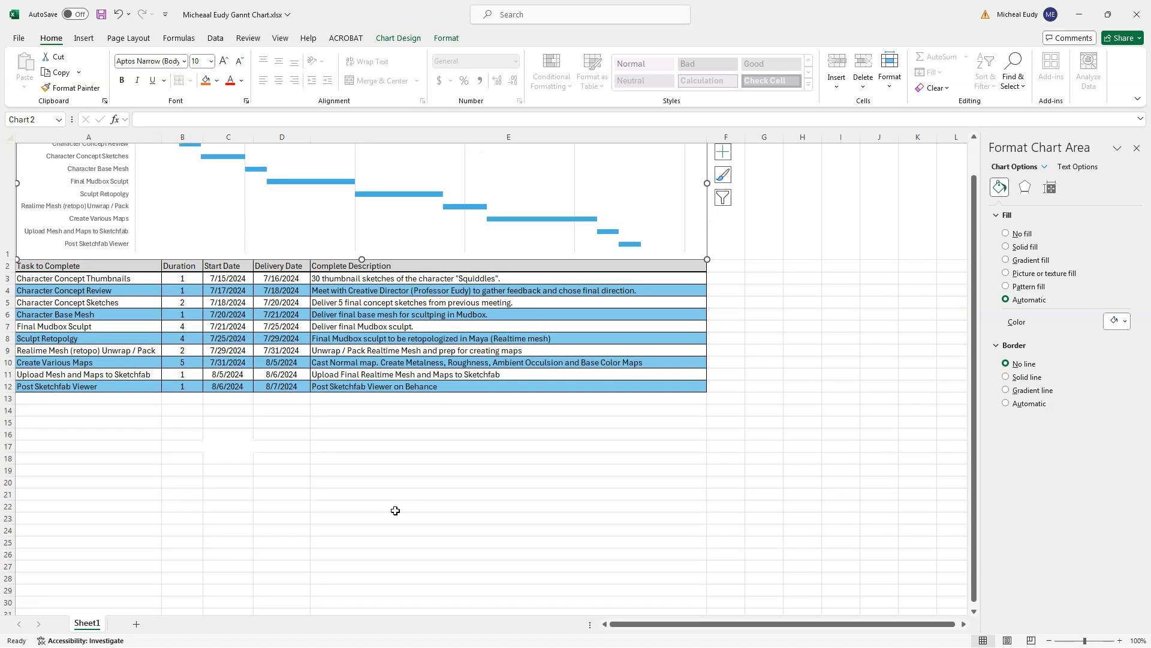
{"action": "scroll", "coordinate": [395, 511], "scroll_direction": "down", "scroll_amount": 1}
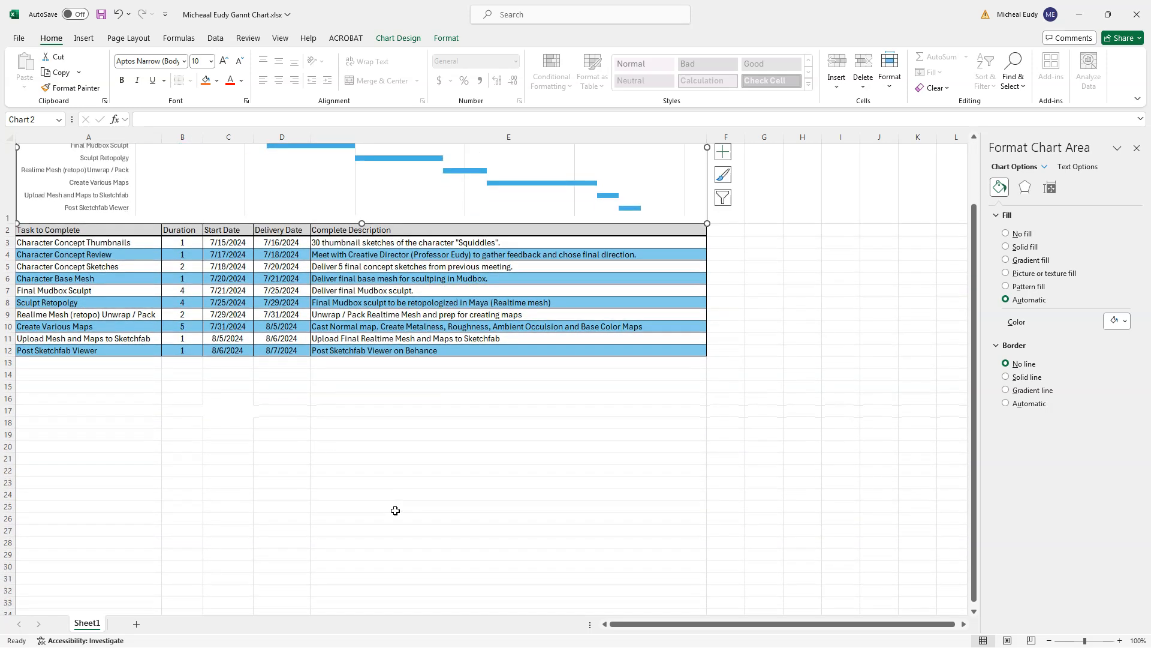
{"action": "scroll", "coordinate": [395, 510], "scroll_direction": "down", "scroll_amount": 1}
{"action": "scroll", "coordinate": [395, 510], "scroll_direction": "up", "scroll_amount": 2}
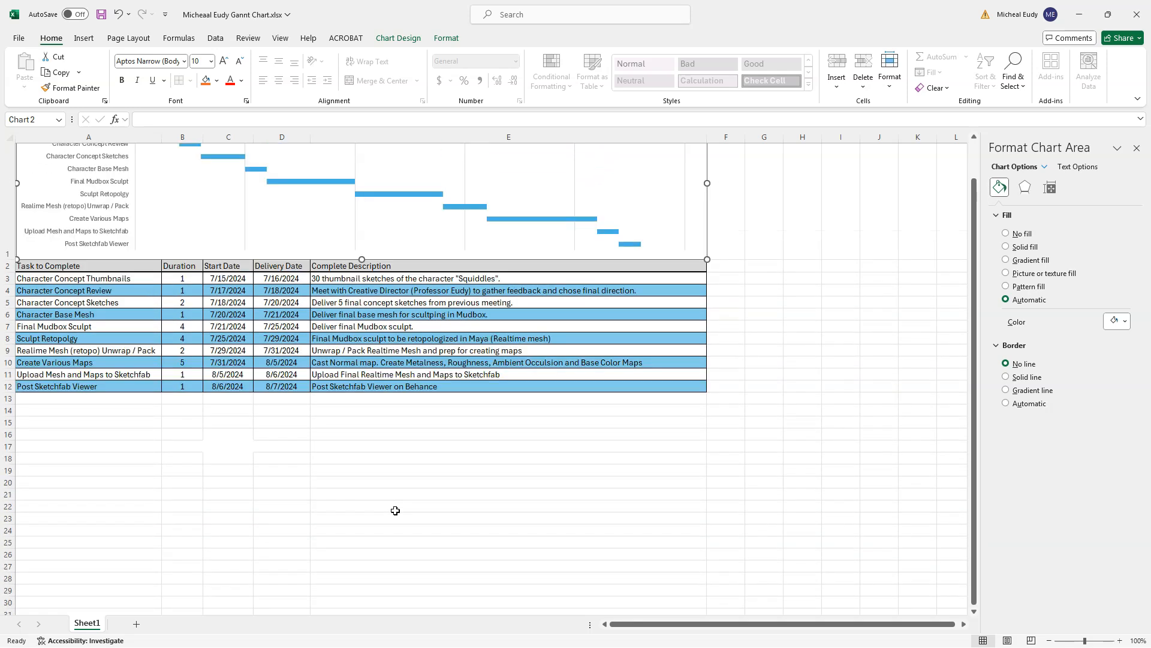
Create a new blank workbook and show its window maximized.
{"action": "left_click", "coordinate": [19, 38]}
{"action": "left_click", "coordinate": [152, 144]}
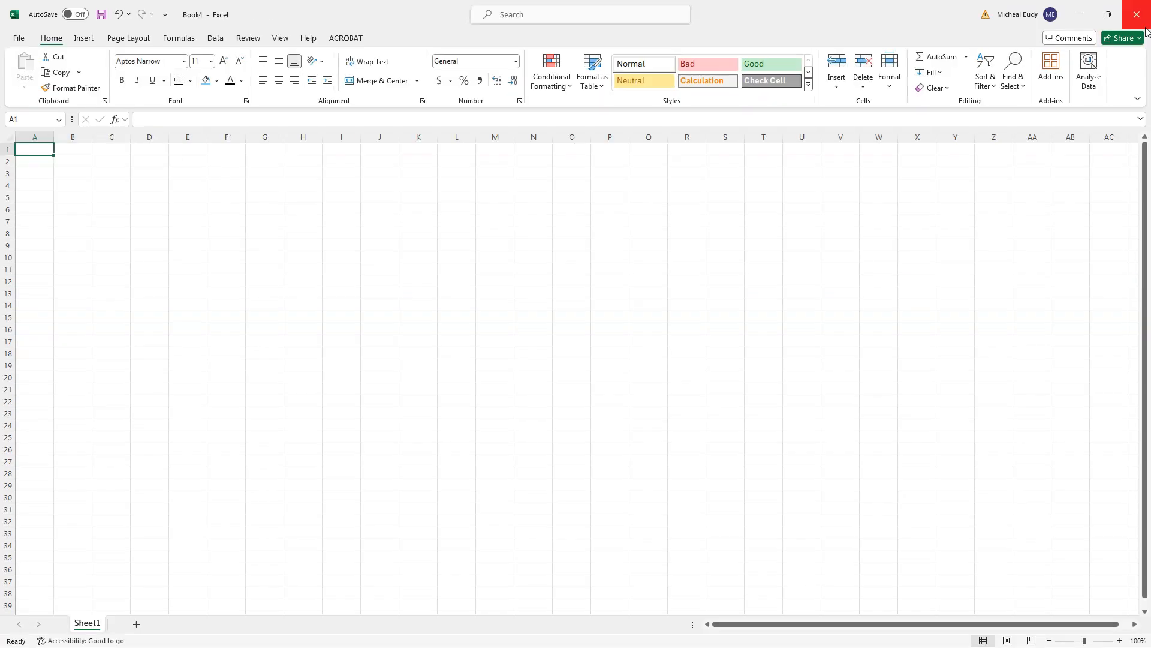
{"action": "left_click", "coordinate": [1108, 14]}
{"action": "left_click_drag", "start_coordinate": [715, 93], "coordinate": [692, 201]}
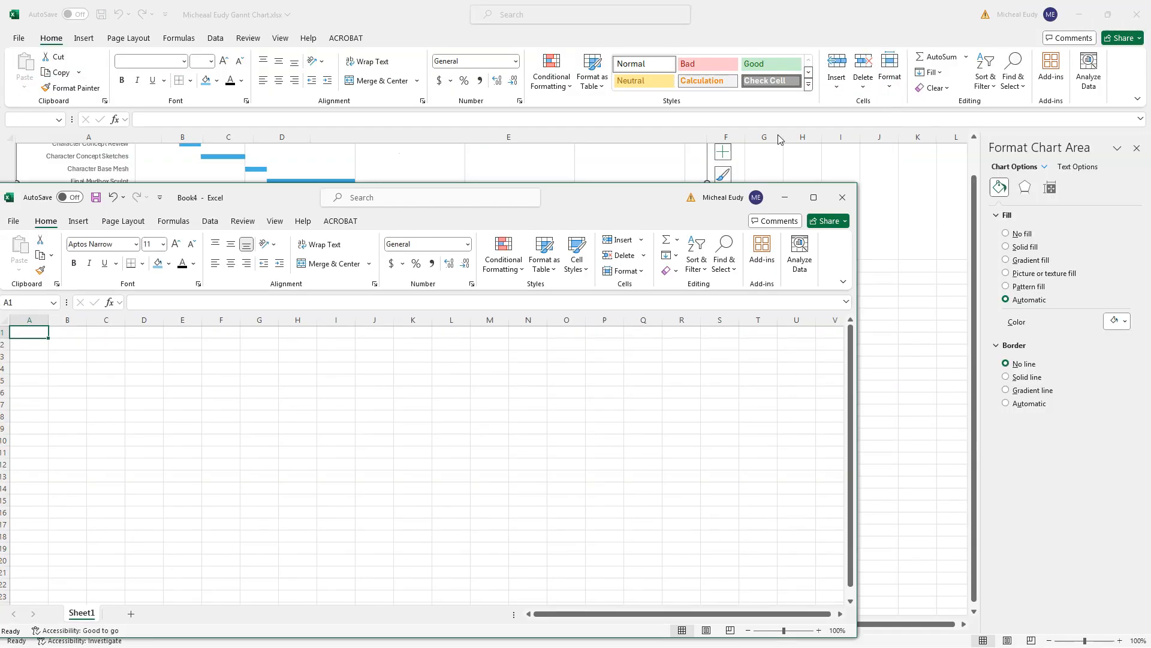
{"action": "left_click", "coordinate": [1108, 14]}
{"action": "left_click_drag", "start_coordinate": [624, 84], "coordinate": [1150, 157]}
{"action": "left_click", "coordinate": [812, 203]}
{"action": "left_click", "coordinate": [813, 203]}
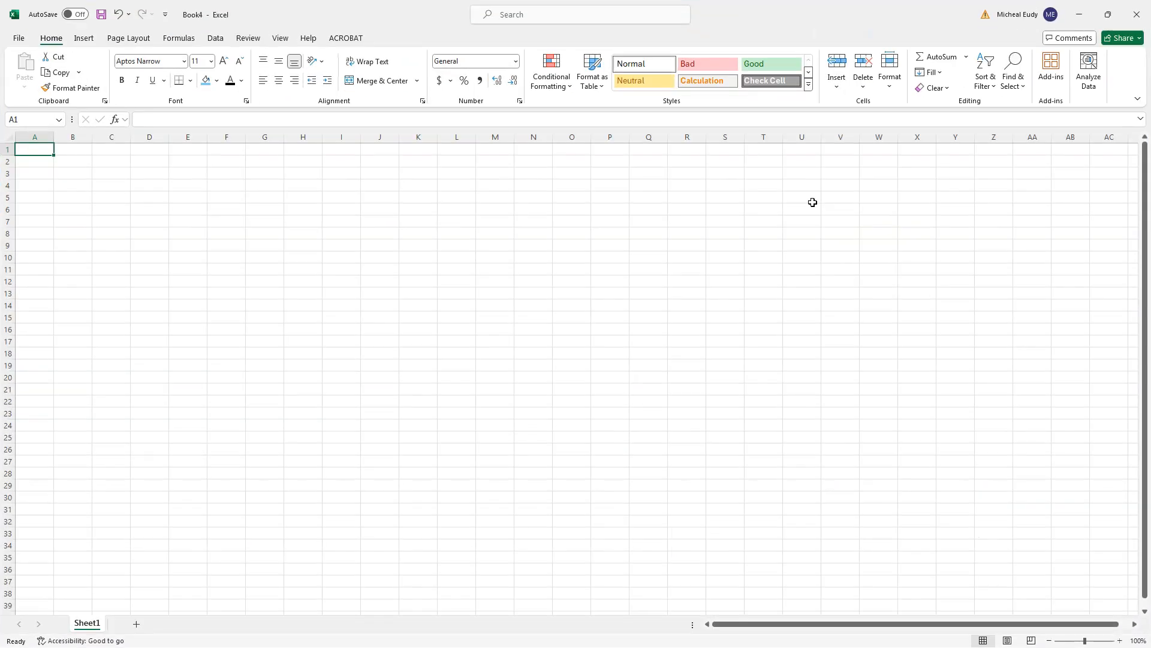
Widen column A and enter the heading "Task to Complete" in cell A1.
{"action": "left_click_drag", "start_coordinate": [54, 137], "coordinate": [85, 137]}
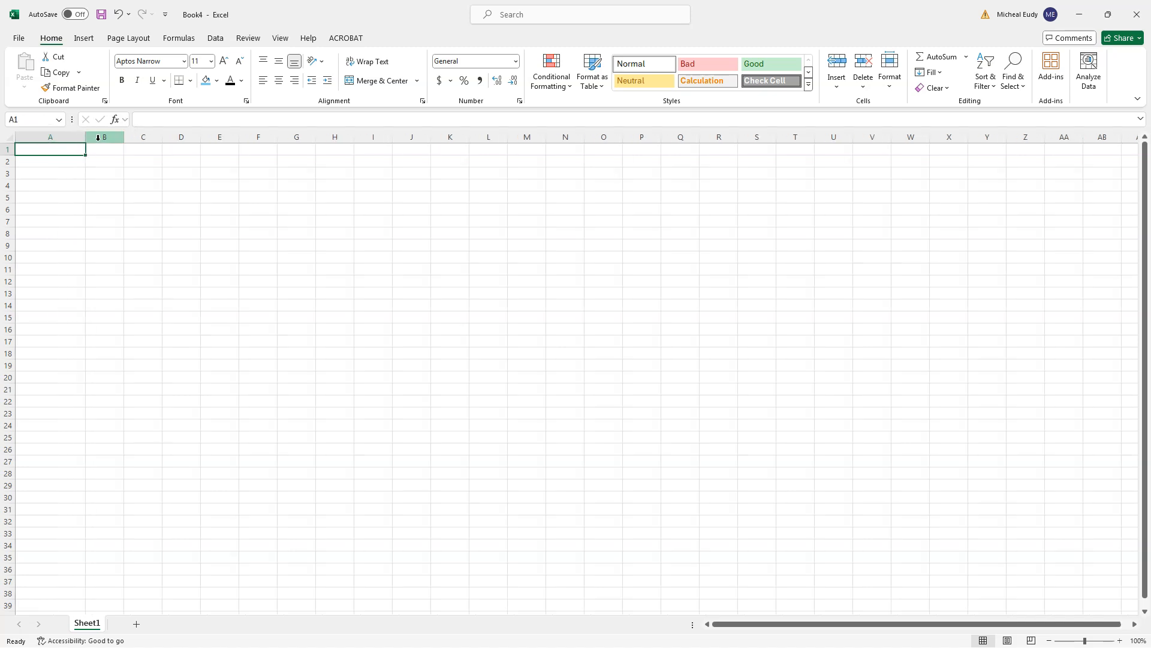
{"action": "left_click_drag", "start_coordinate": [86, 137], "coordinate": [103, 137]}
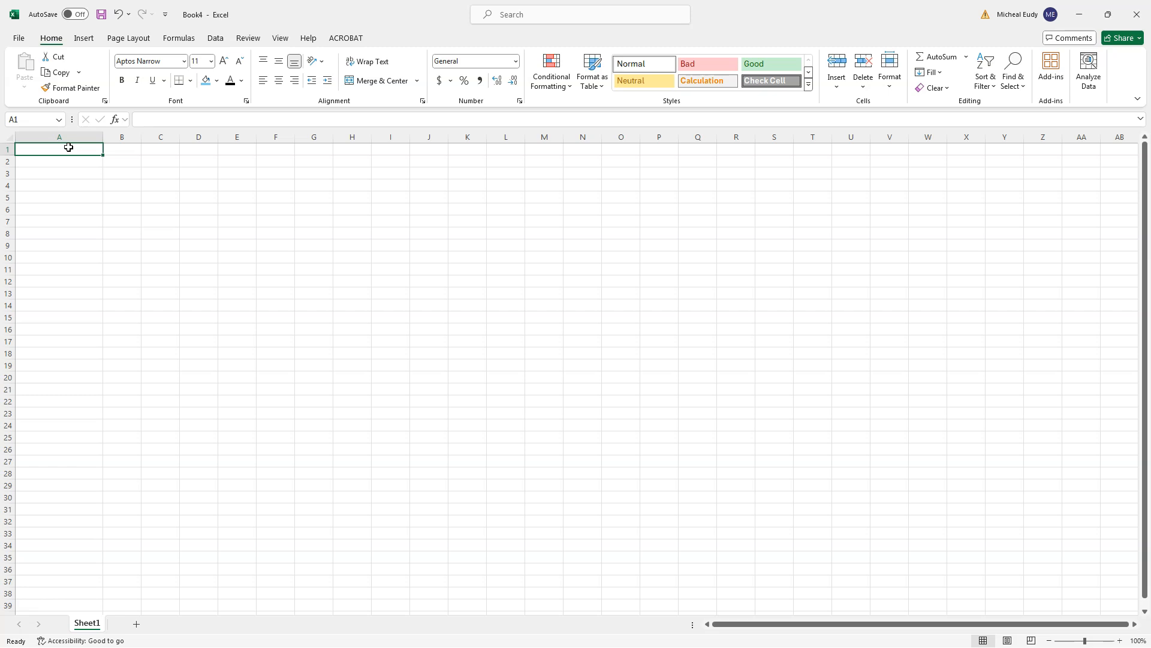
{"action": "type", "text": "Task"}
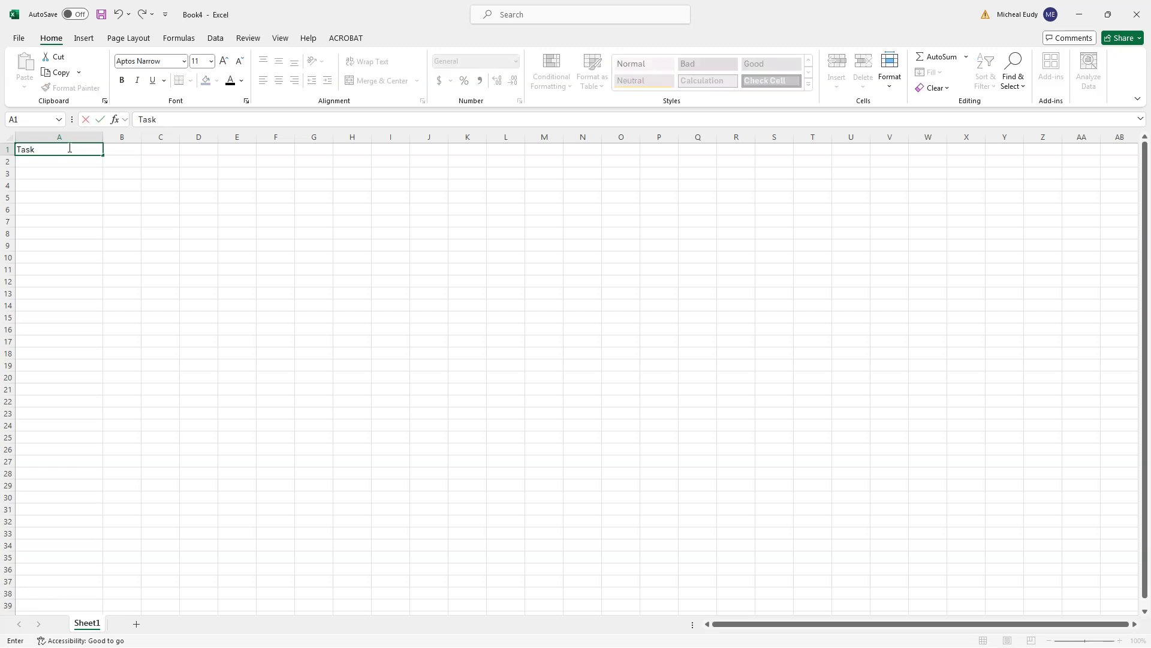
{"action": "type", "text": " to Complete"}
AutoFit the width of column A to its heading.
{"action": "left_click", "coordinate": [76, 137]}
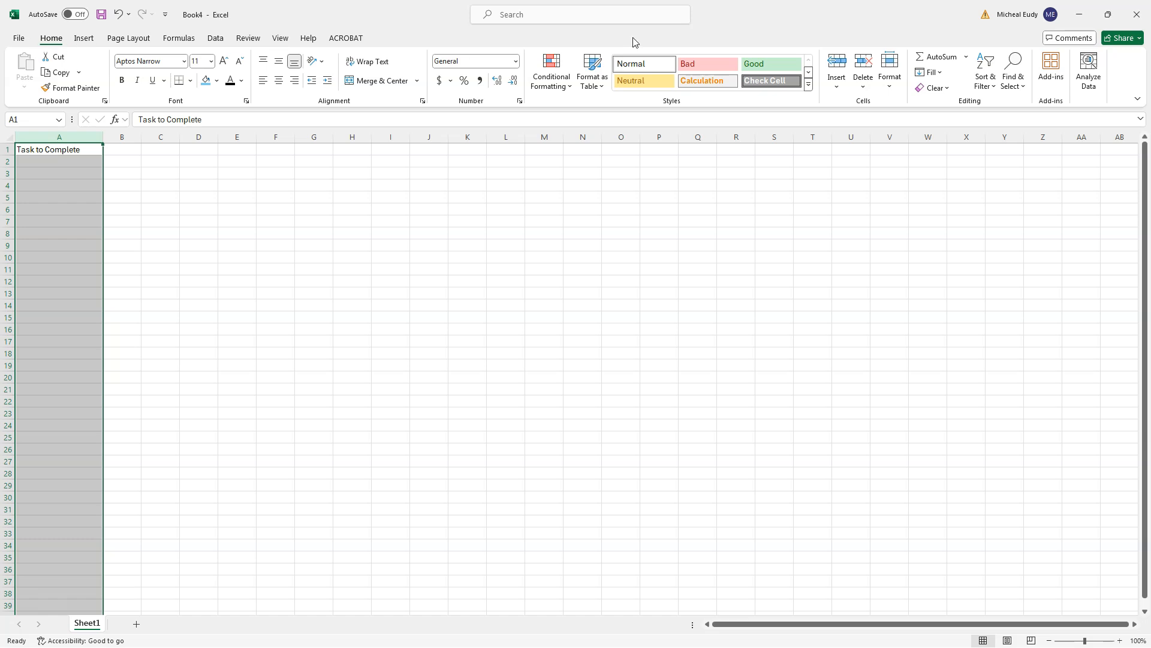
{"action": "left_click", "coordinate": [889, 88]}
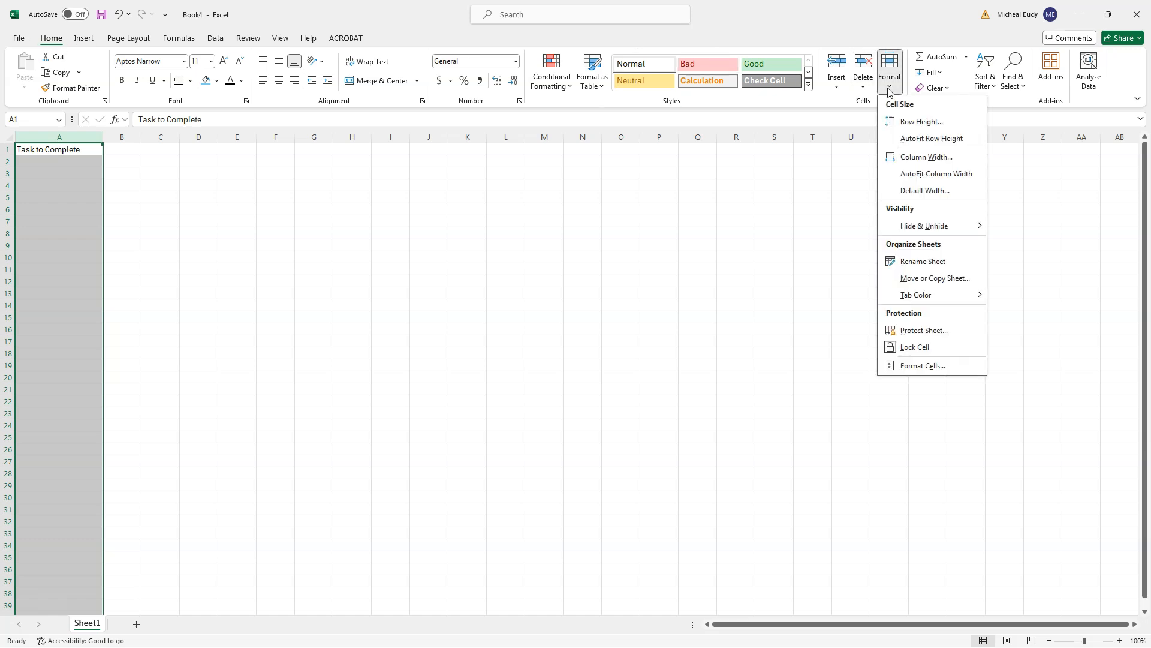
{"action": "left_click", "coordinate": [930, 175]}
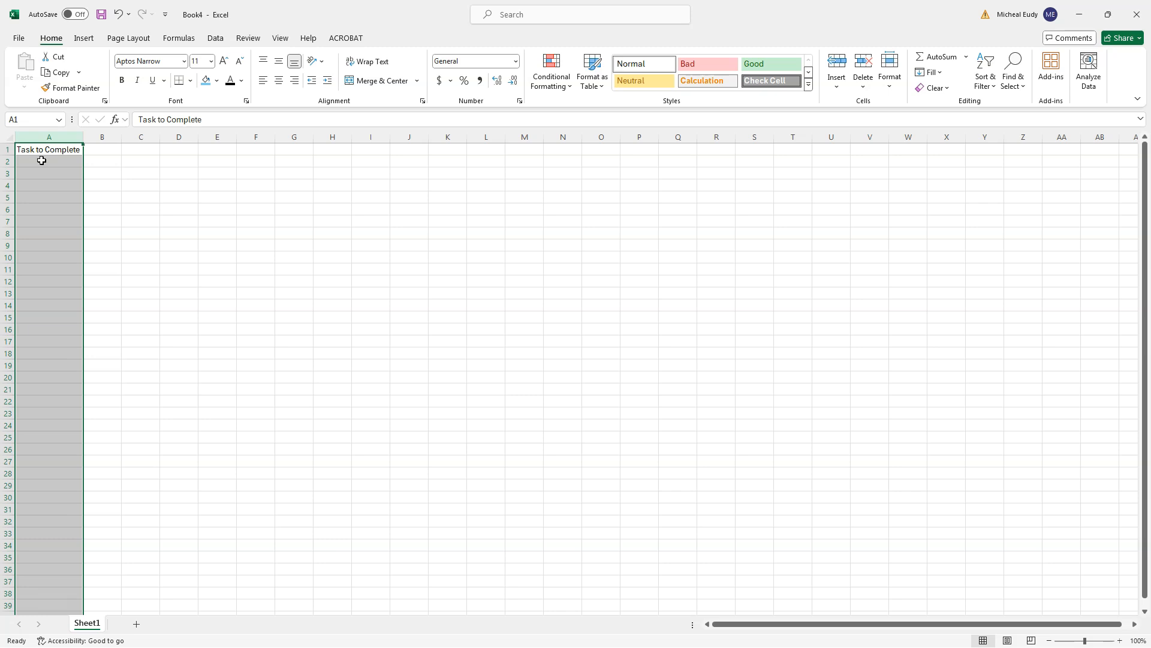
Enter the headings "Duration" in cell B1 and "Start Date" in cell C1.
{"action": "left_click", "coordinate": [102, 149]}
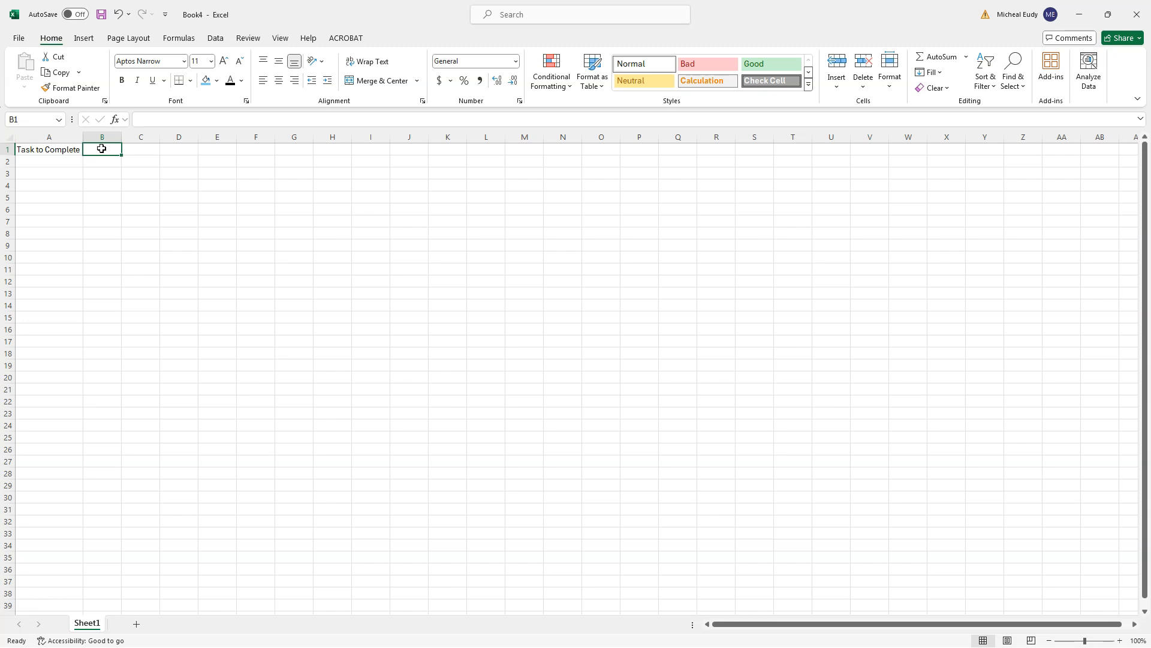
{"action": "type", "text": "Duration"}
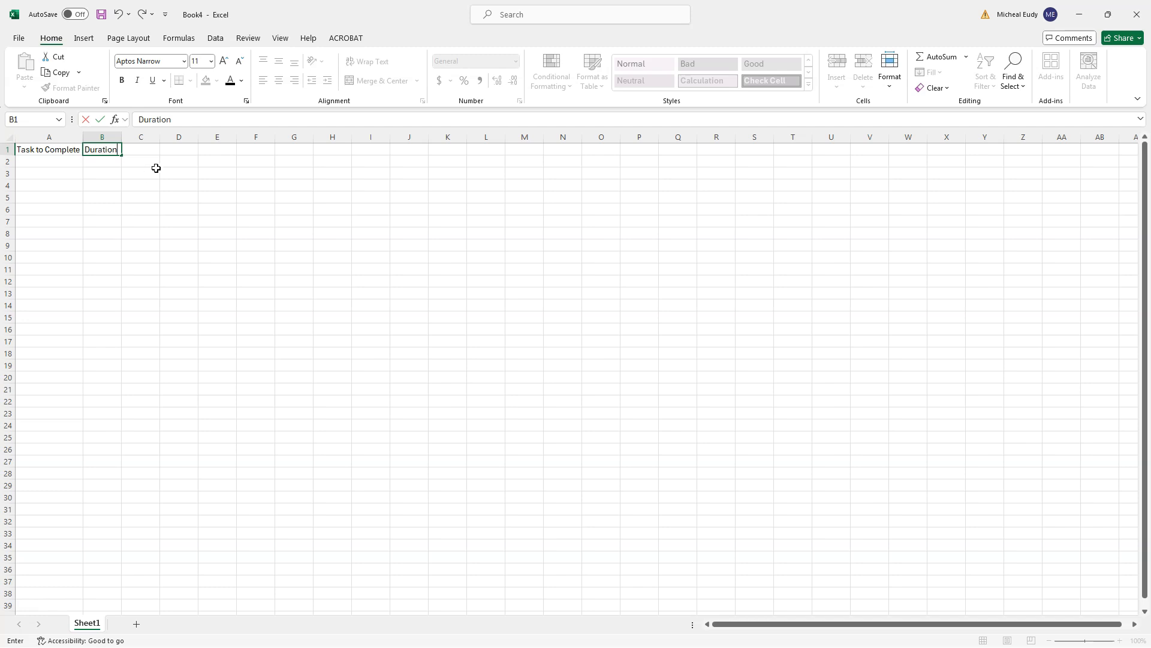
{"action": "left_click", "coordinate": [137, 150]}
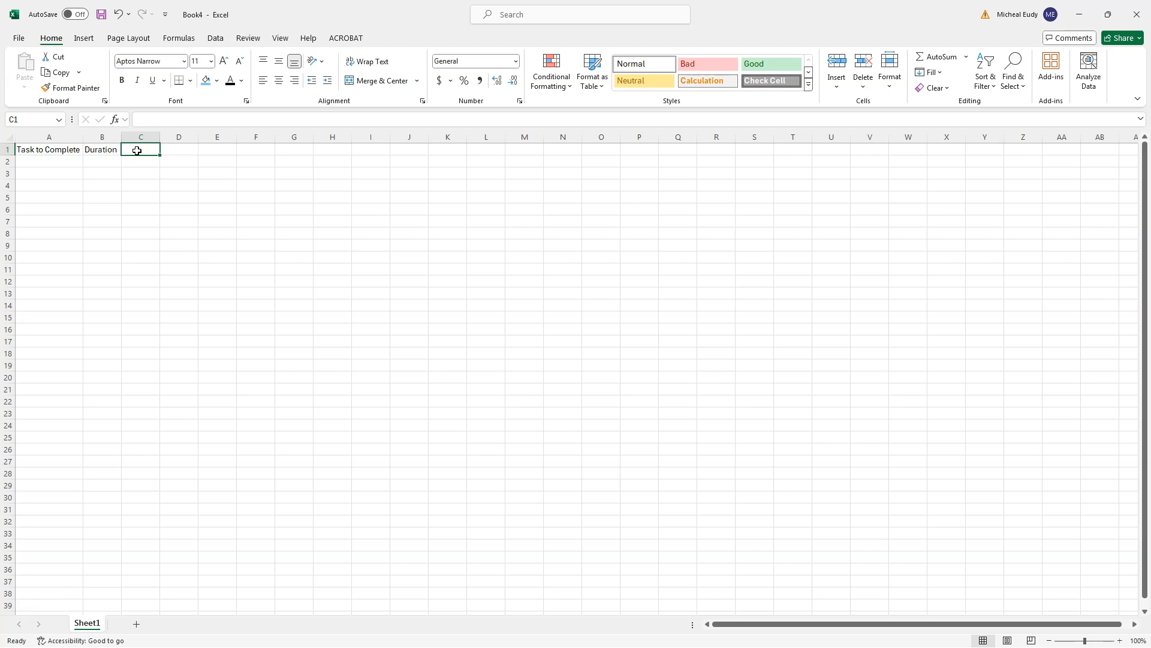
{"action": "type", "text": "Start"}
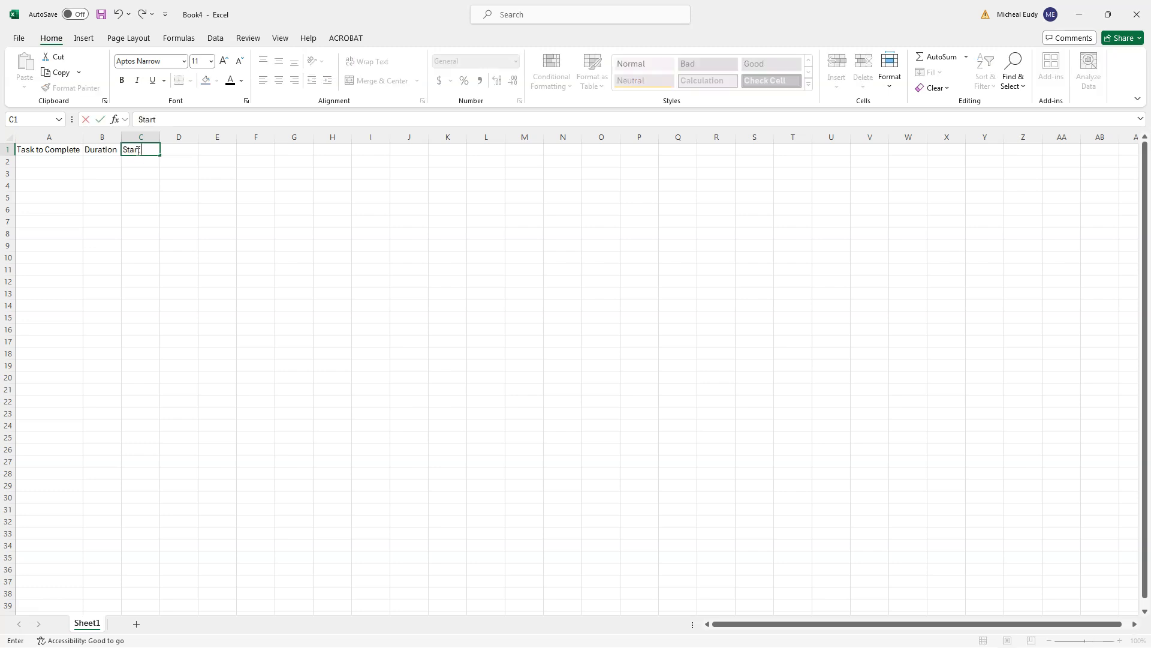
{"action": "type", "text": " Date"}
Enter the heading "Delivery Date" in cell D1 and widen columns B through D so their headings fit comfortably.
{"action": "left_click", "coordinate": [174, 135]}
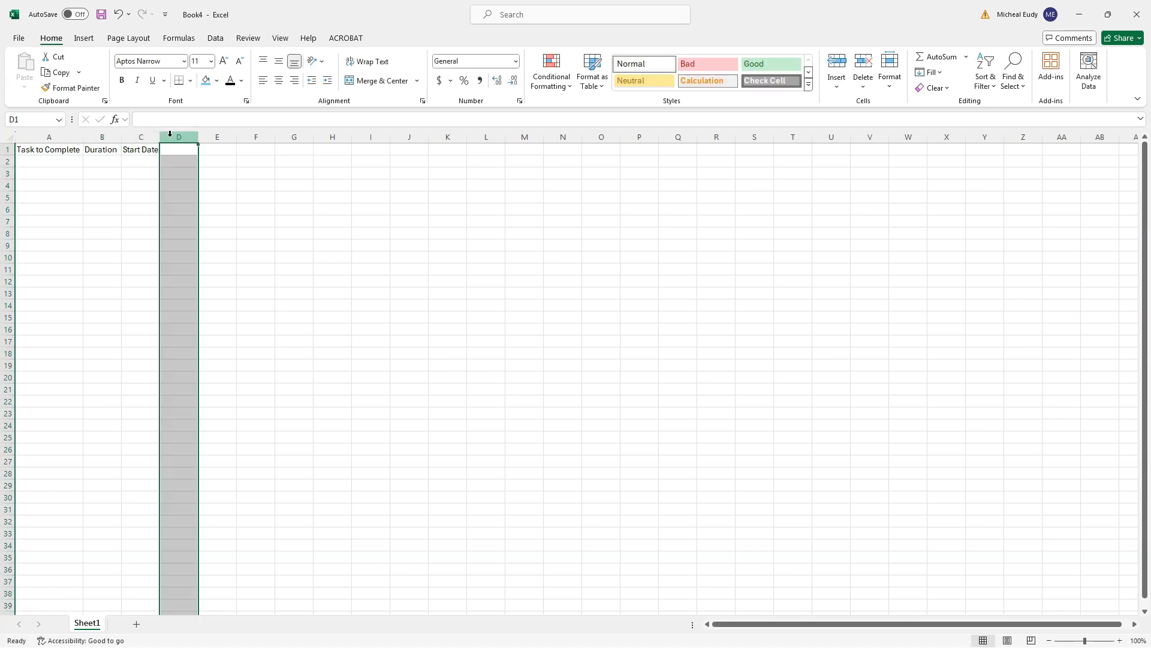
{"action": "left_click_drag", "start_coordinate": [159, 136], "coordinate": [214, 137]}
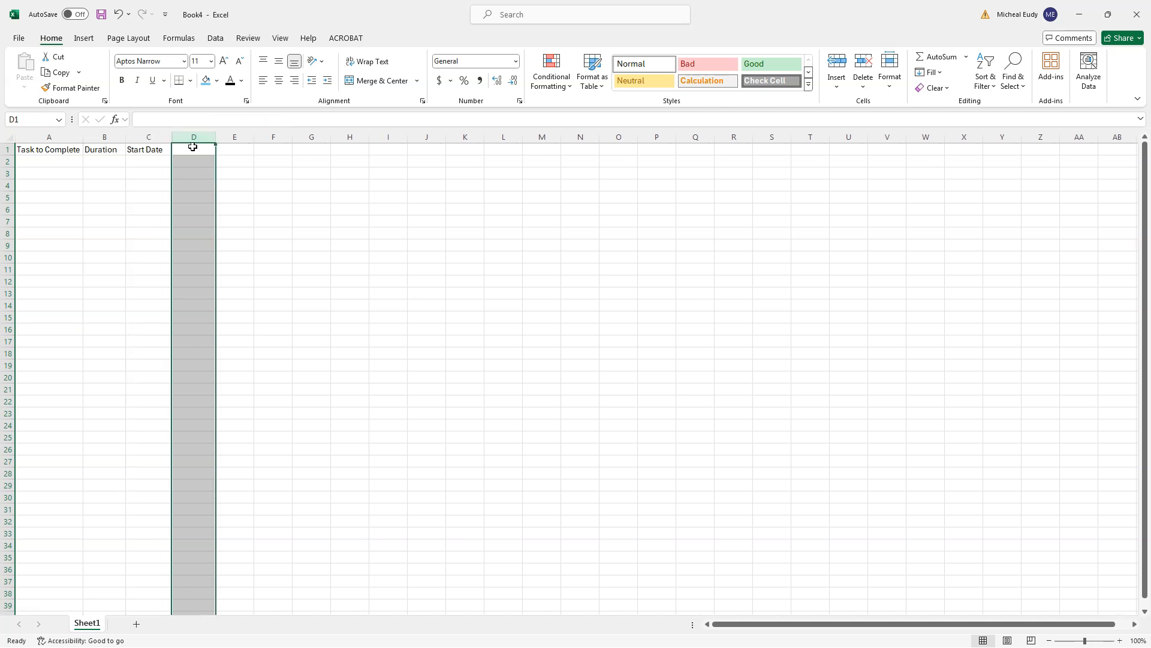
{"action": "left_click", "coordinate": [185, 149]}
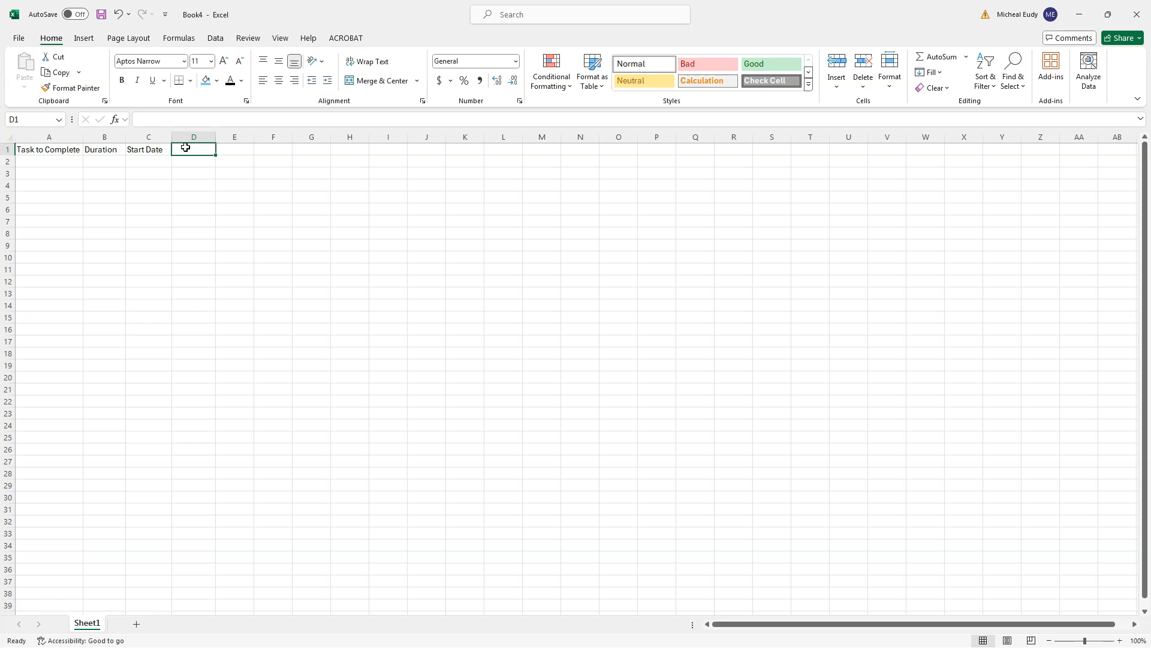
{"action": "type", "text": "Delivery Date"}
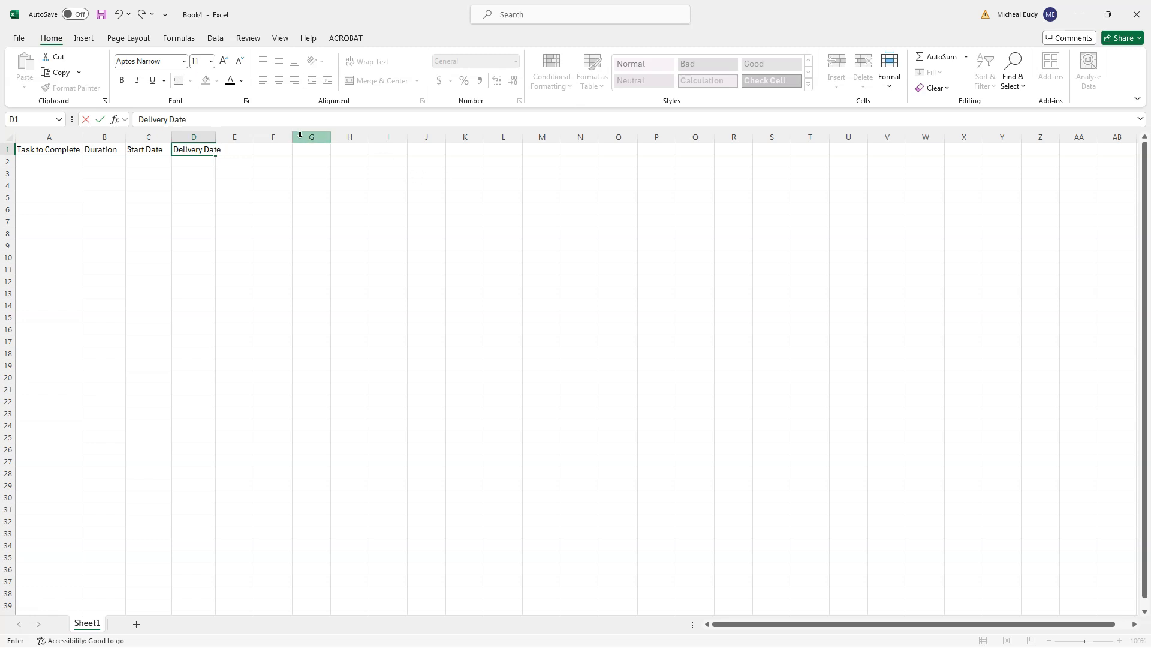
{"action": "left_click", "coordinate": [235, 136]}
{"action": "left_click_drag", "start_coordinate": [217, 138], "coordinate": [229, 137]}
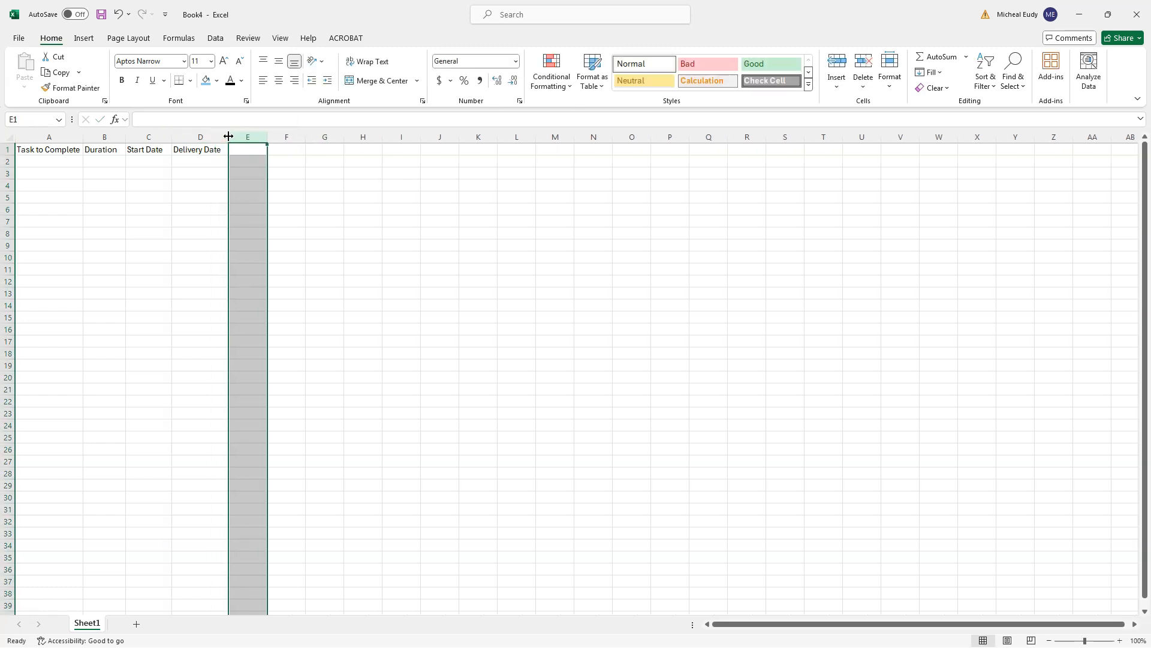
{"action": "left_click", "coordinate": [43, 151]}
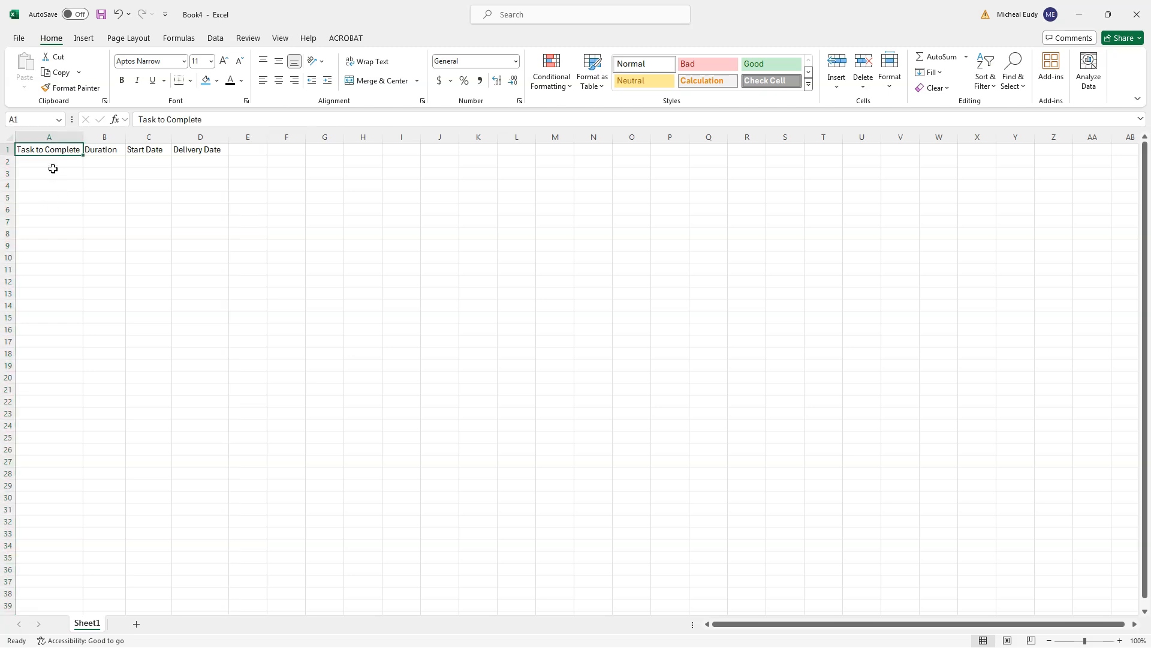
{"action": "left_click", "coordinate": [102, 146]}
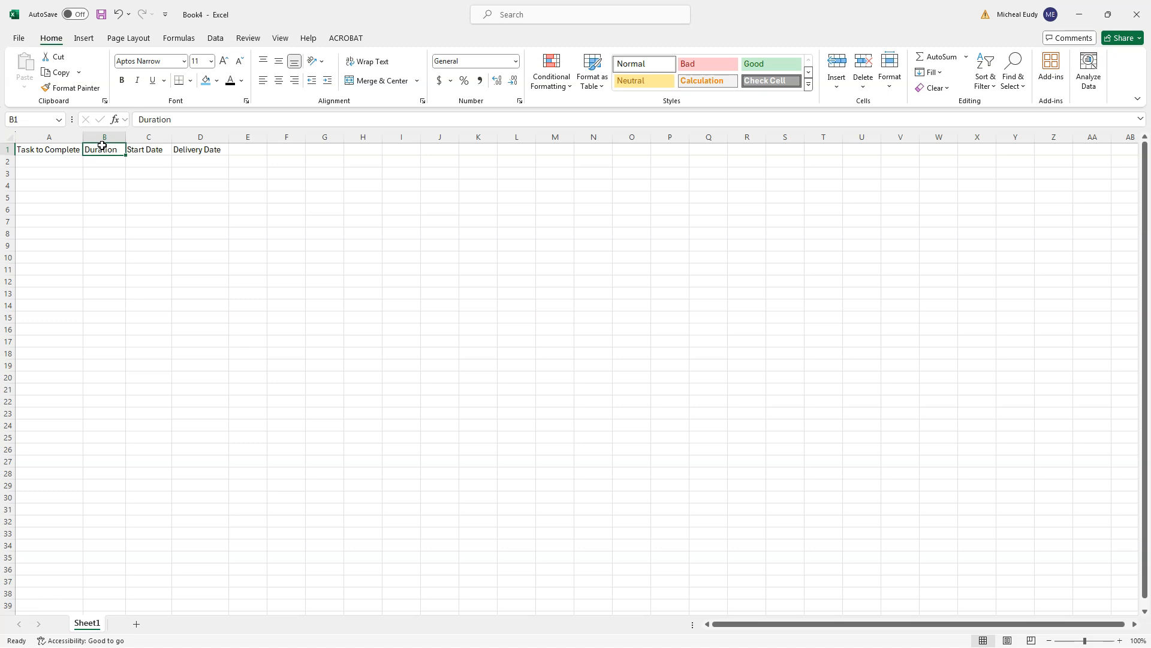
{"action": "left_click", "coordinate": [150, 149]}
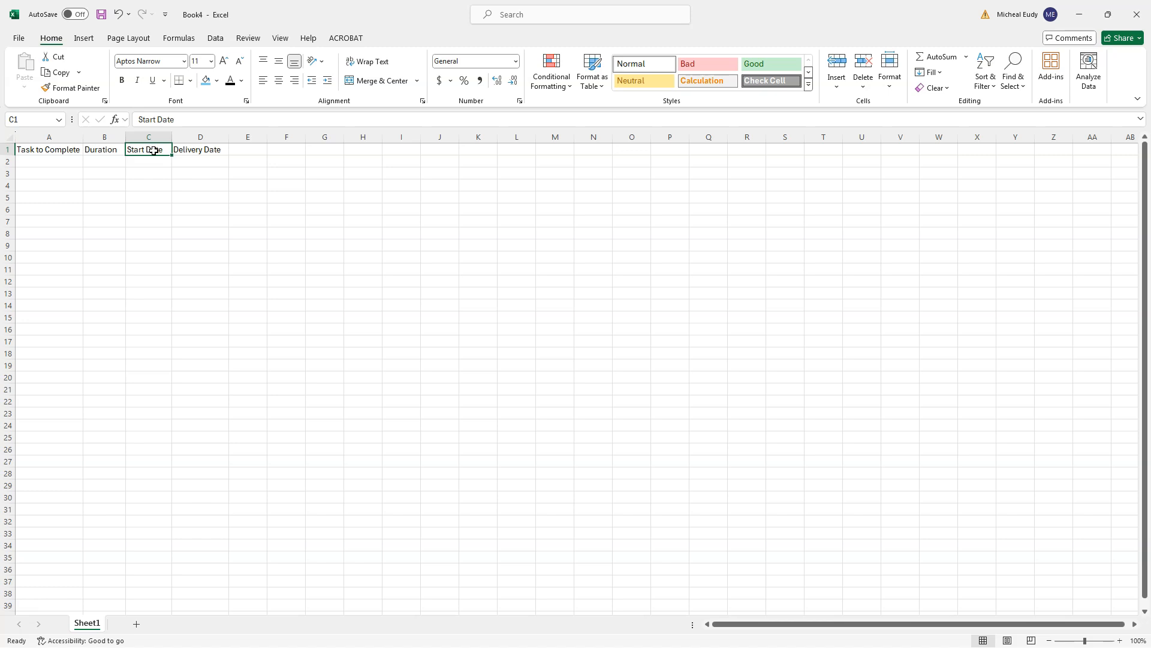
{"action": "left_click", "coordinate": [198, 151]}
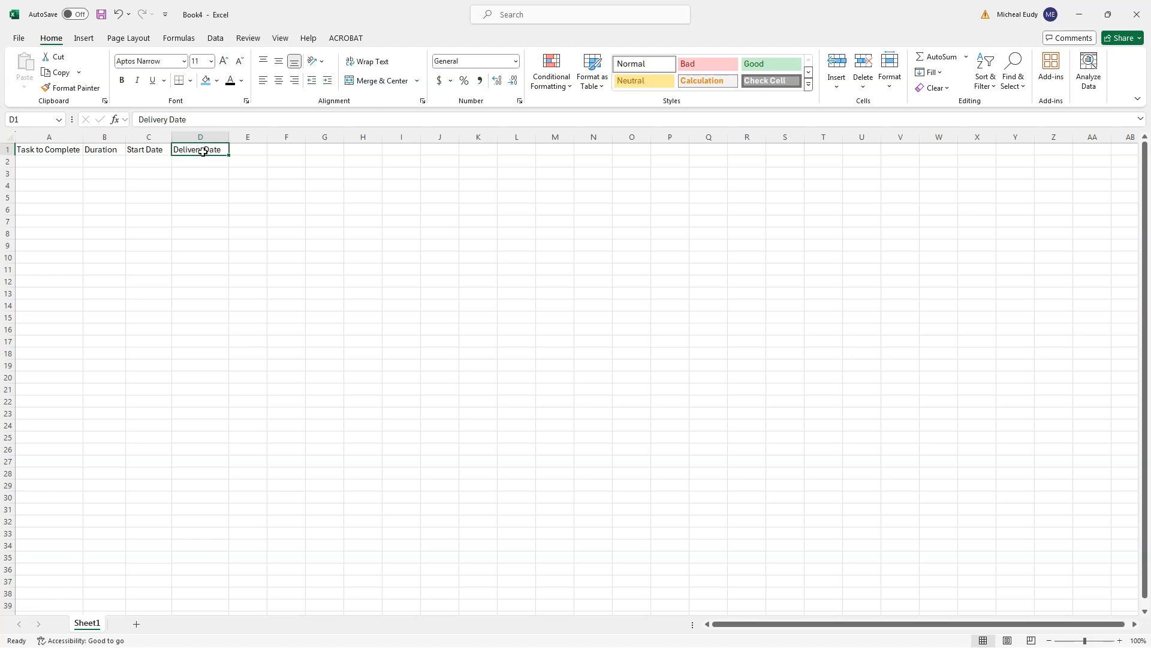
Widen column E and enter the heading "Task Descrption" in cell E1.
{"action": "left_click_drag", "start_coordinate": [268, 136], "coordinate": [320, 137]}
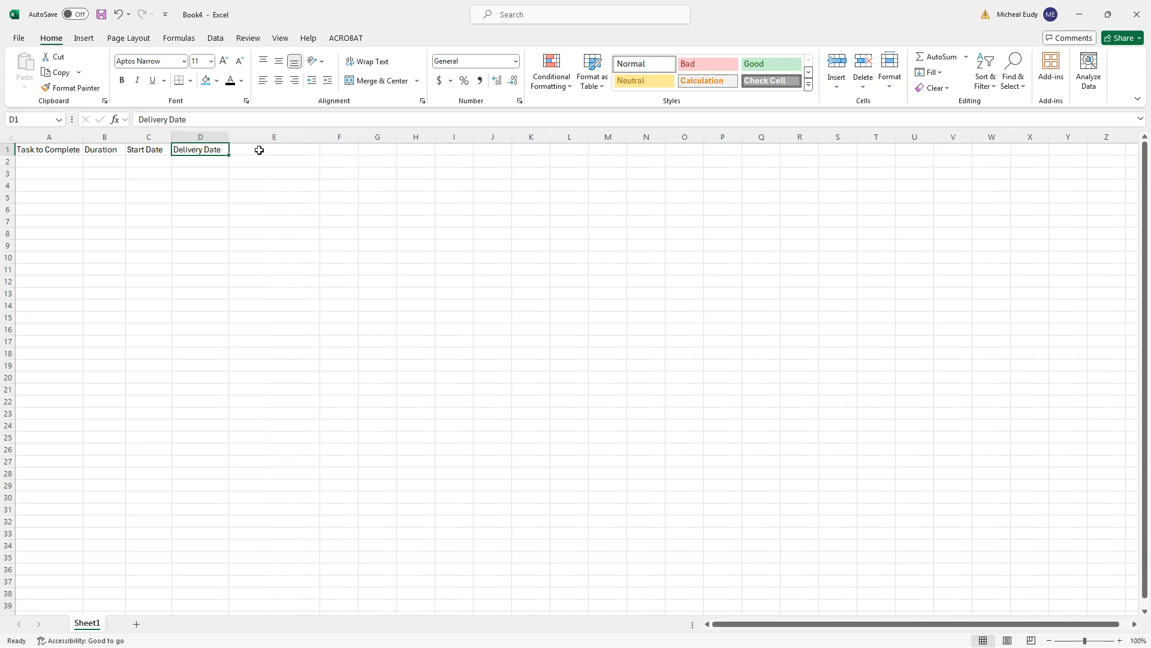
{"action": "left_click", "coordinate": [258, 150]}
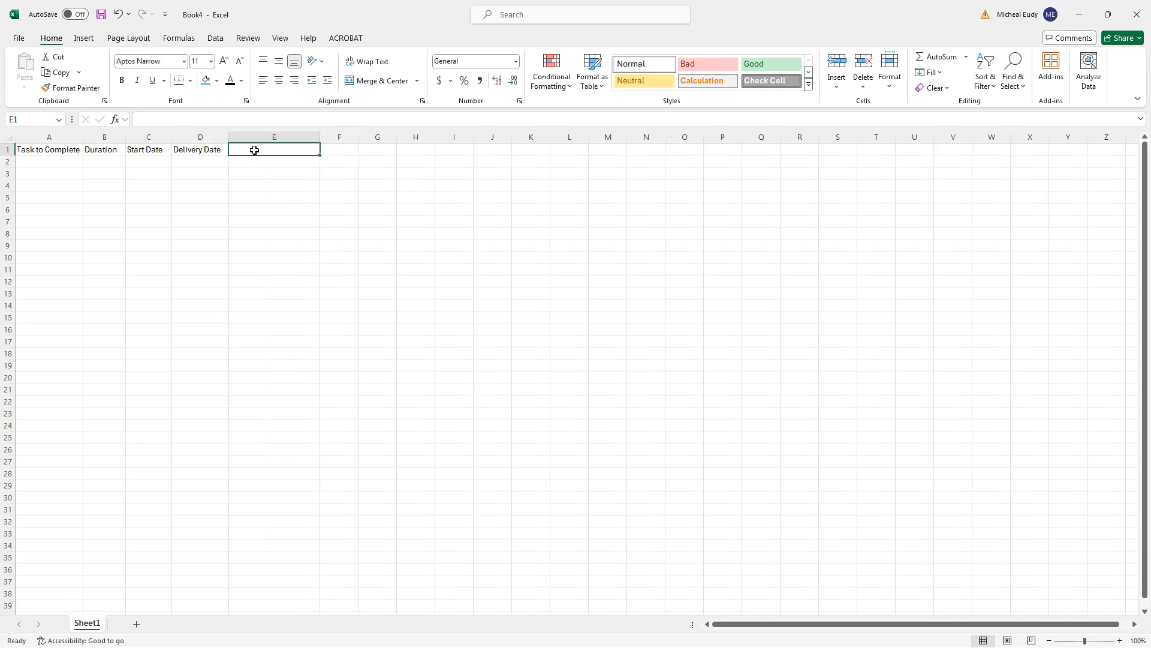
{"action": "type", "text": "Com"}
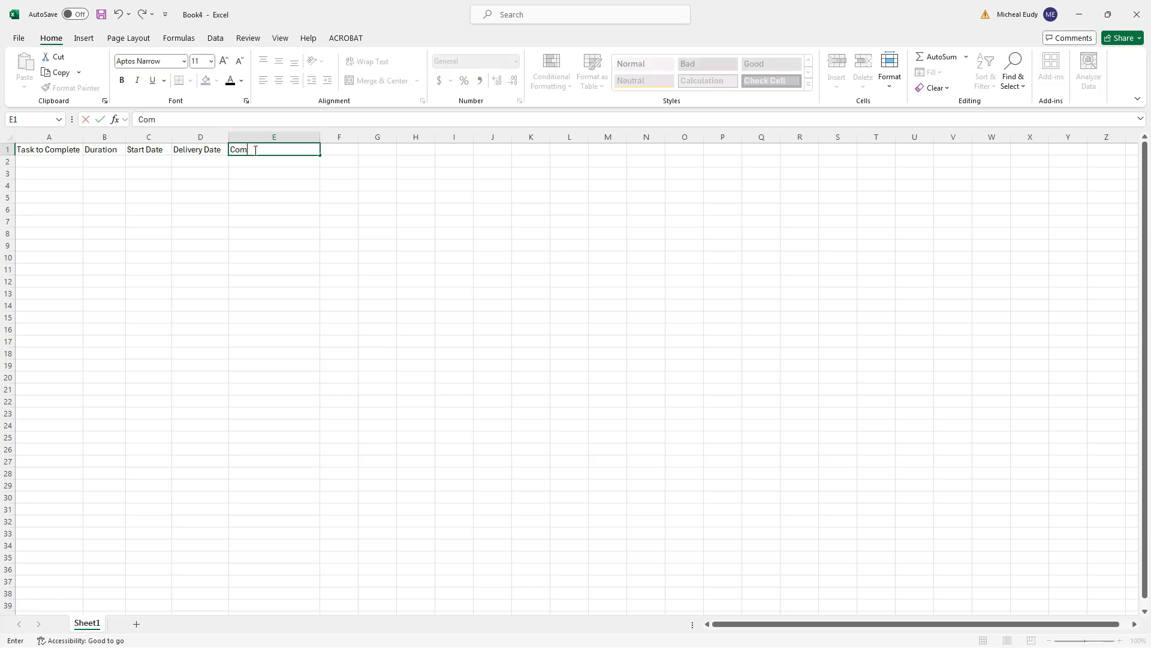
{"action": "key", "text": "BackSpace"}
{"action": "key", "text": "BackSpace"}
{"action": "type", "text": "Task descrptio"}
{"action": "left_click", "coordinate": [256, 153]}
{"action": "key", "text": "BackSpace"}
{"action": "type", "text": "D"}
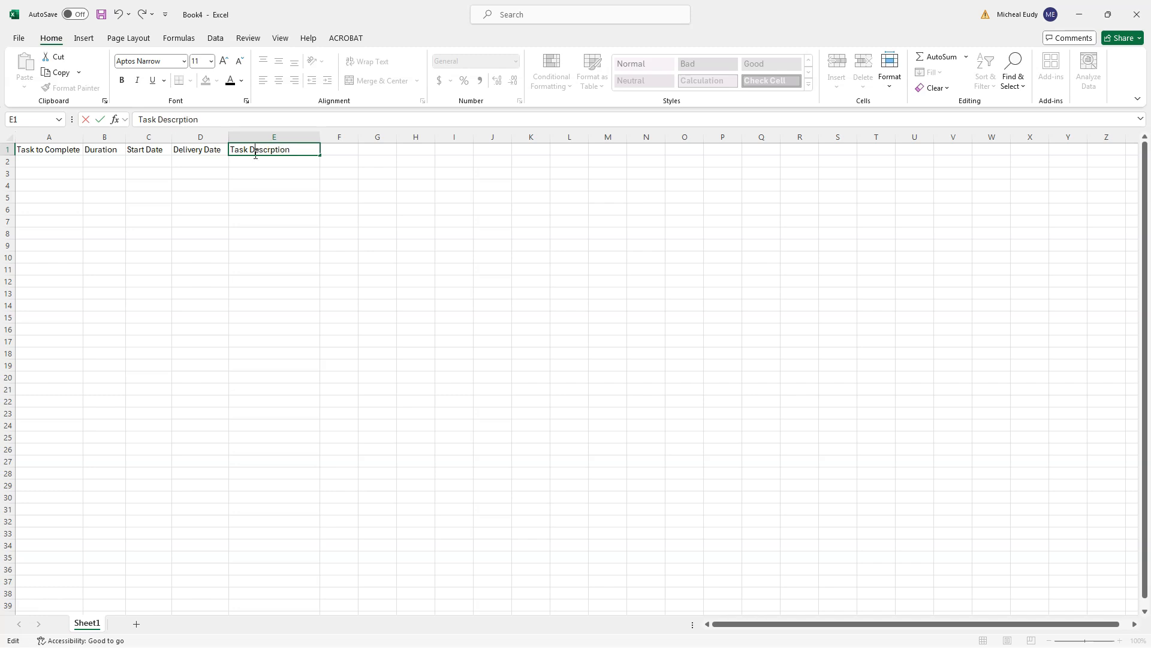
Widen column E to several times its width to make room for long task descriptions, and select the whole column.
{"action": "left_click", "coordinate": [324, 137]}
{"action": "left_click_drag", "start_coordinate": [318, 139], "coordinate": [577, 138]}
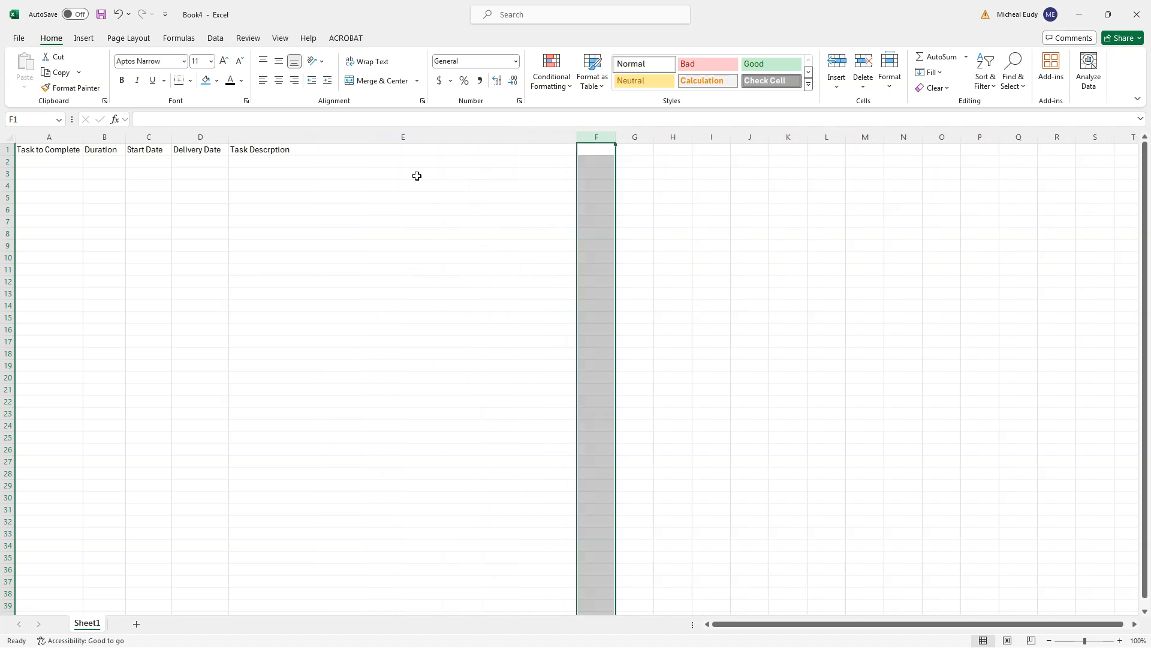
{"action": "left_click", "coordinate": [341, 147]}
{"action": "left_click", "coordinate": [317, 132]}
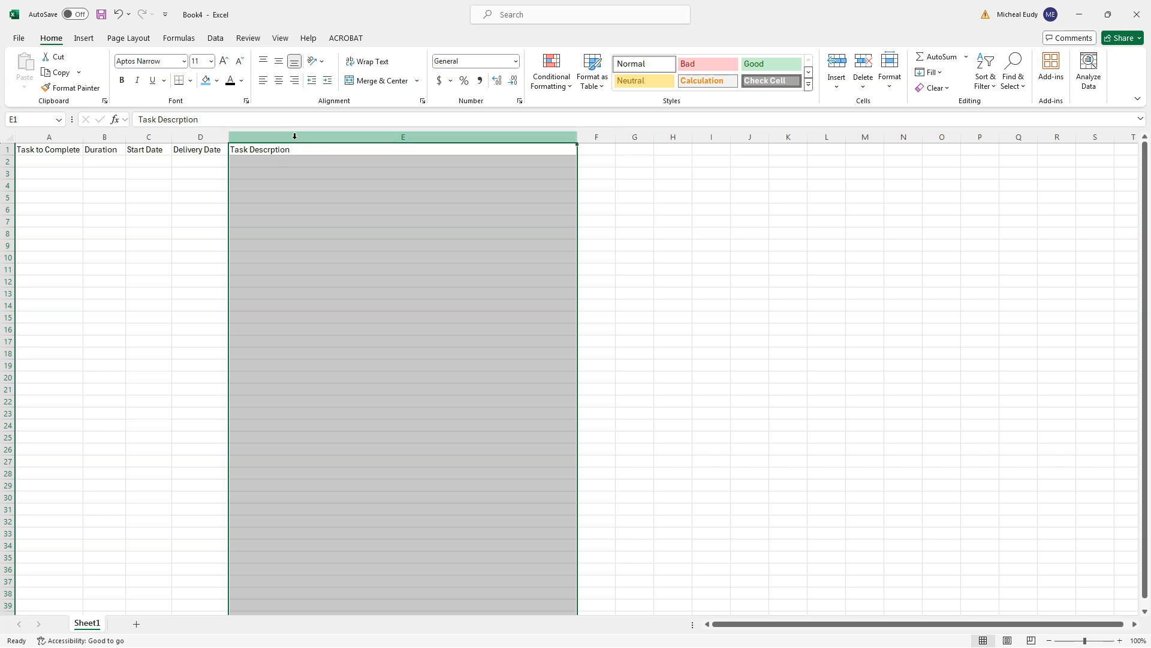
Turn on text wrapping for the whole of column E and align its contents to the top and left.
{"action": "left_click", "coordinate": [250, 160]}
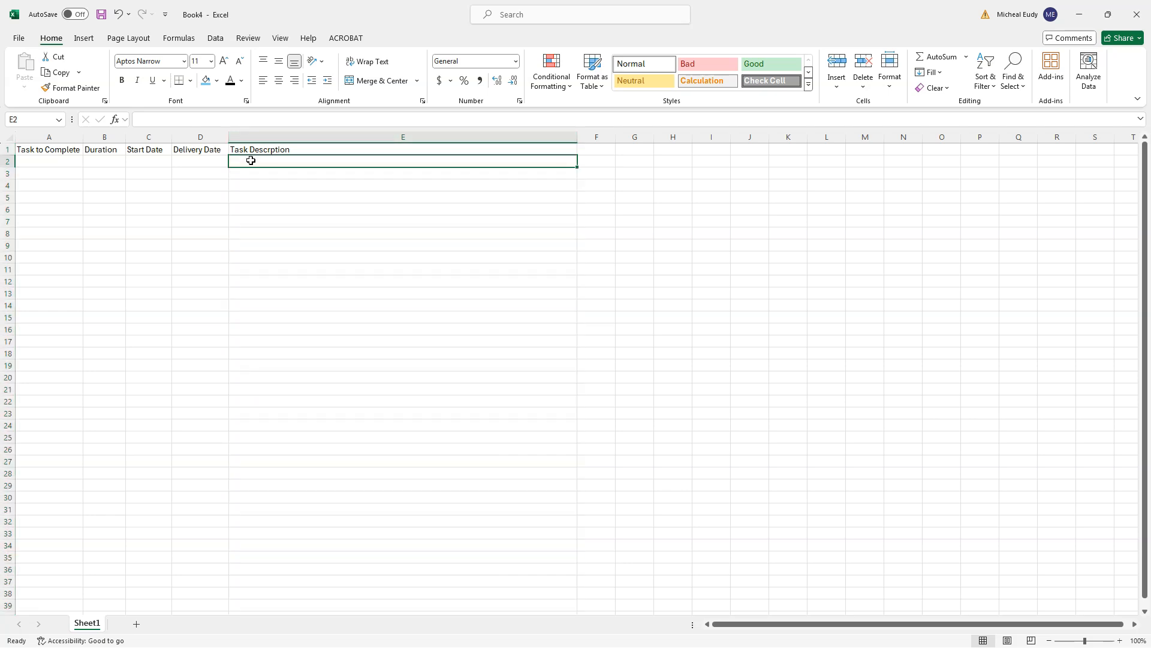
{"action": "left_click", "coordinate": [276, 149]}
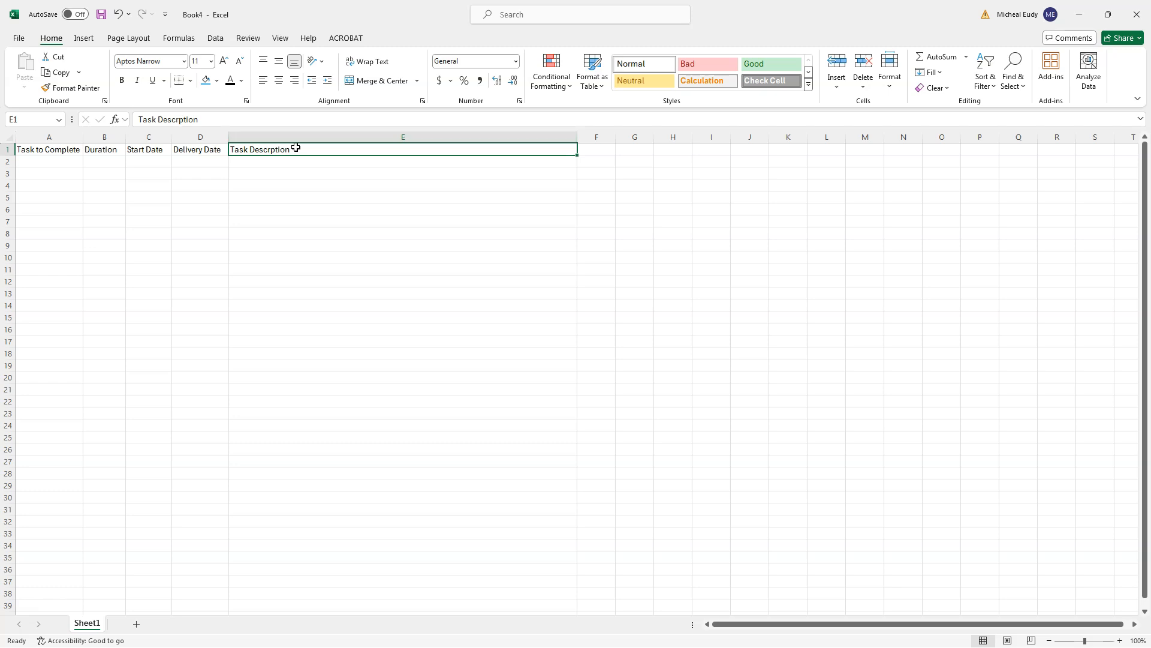
{"action": "key", "text": "ctrl+space"}
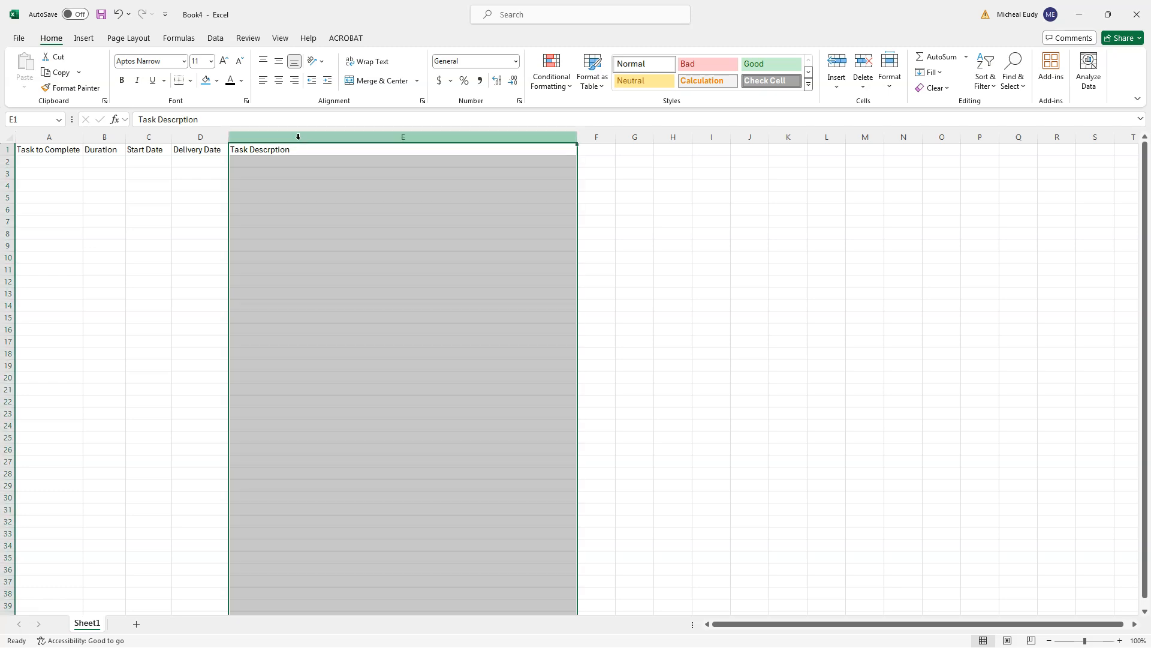
{"action": "left_click", "coordinate": [372, 63]}
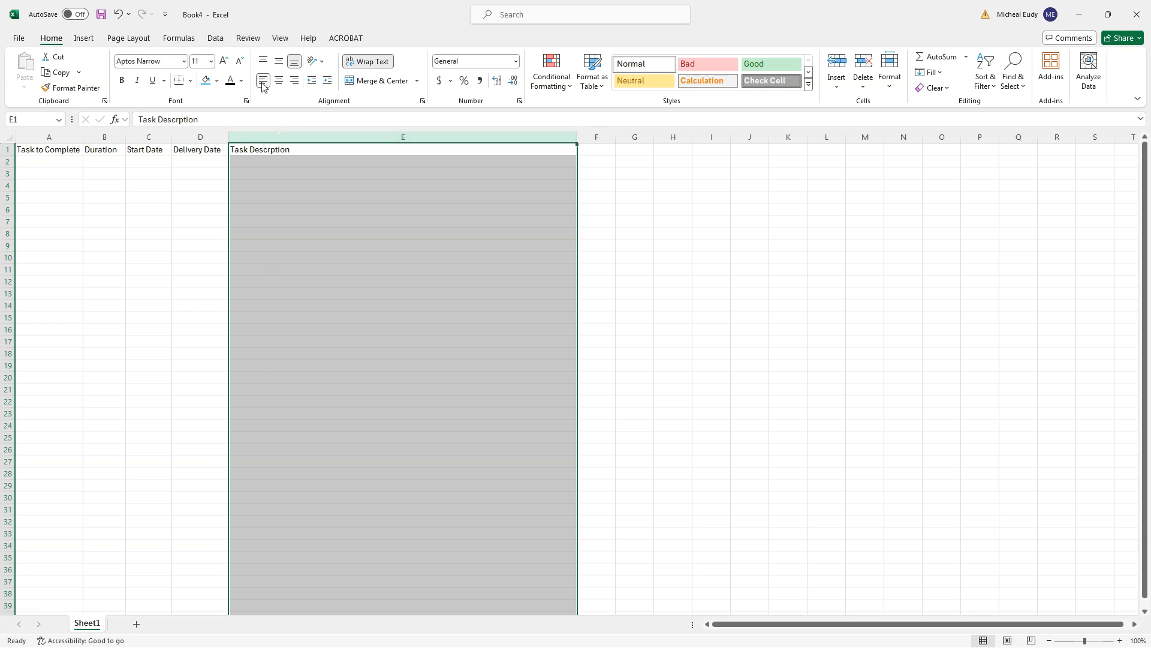
{"action": "left_click", "coordinate": [263, 61]}
{"action": "left_click", "coordinate": [264, 82]}
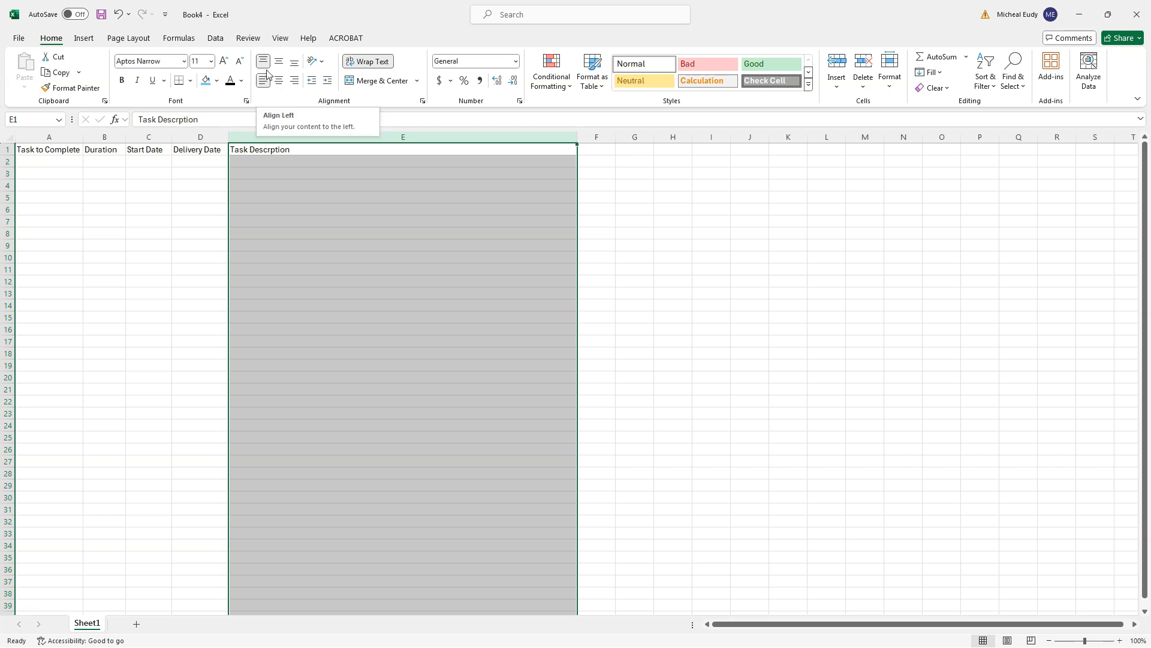
{"action": "left_click", "coordinate": [370, 62]}
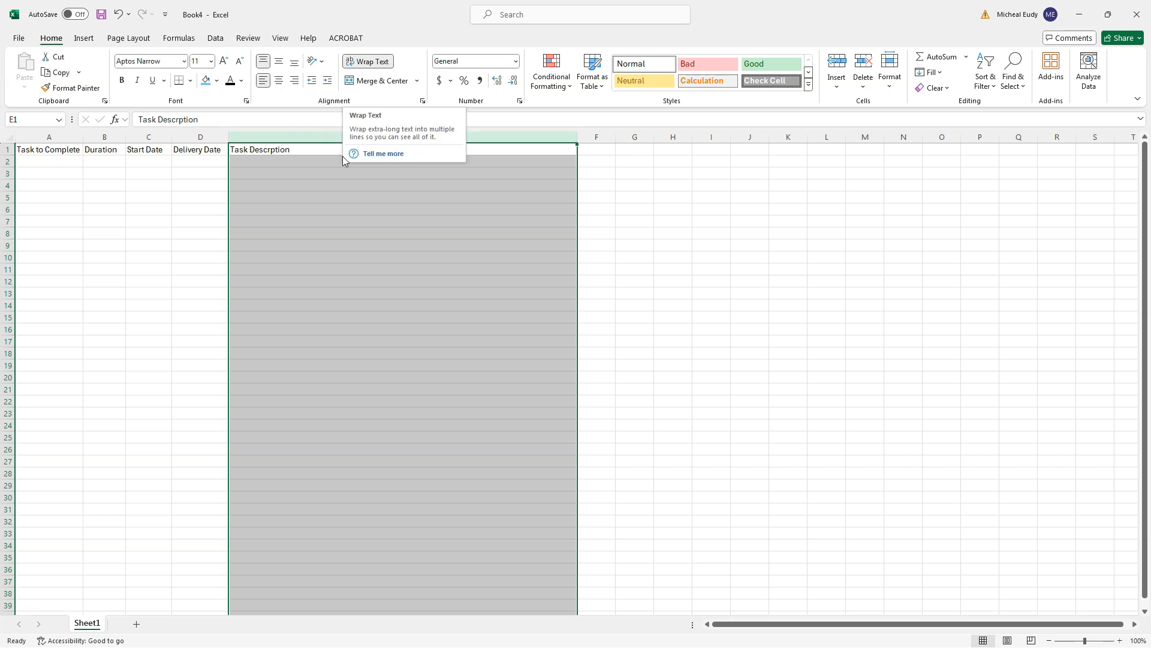
{"action": "left_click", "coordinate": [328, 160]}
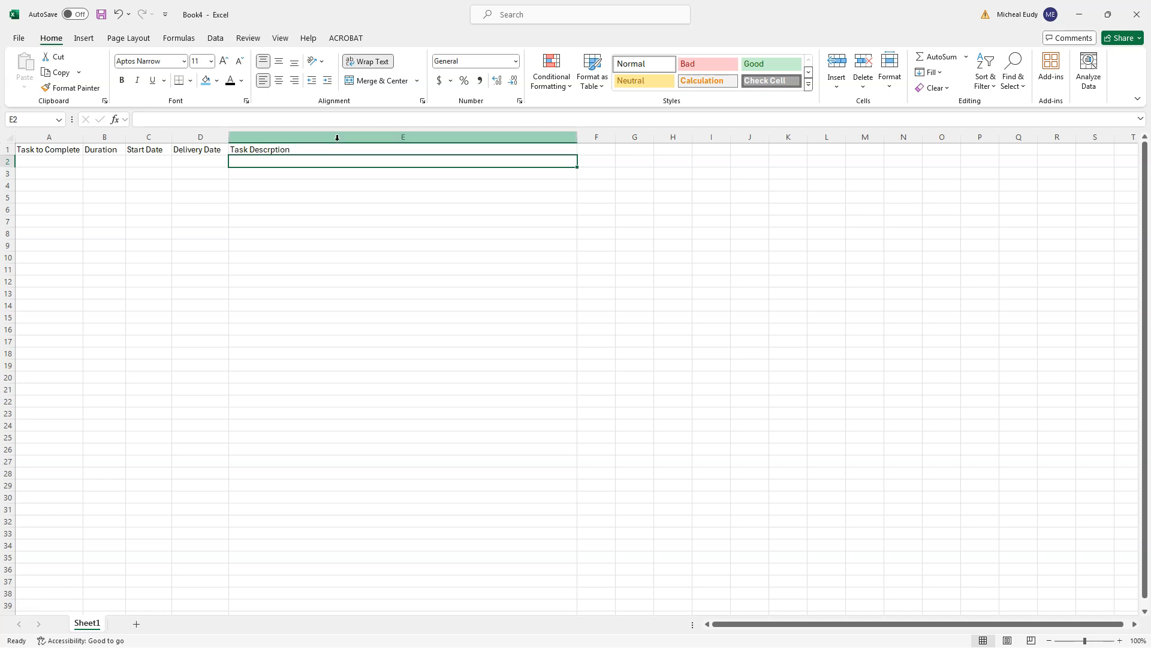
Apply AutoFit Row Height with the whole of column E selected.
{"action": "left_click", "coordinate": [337, 138]}
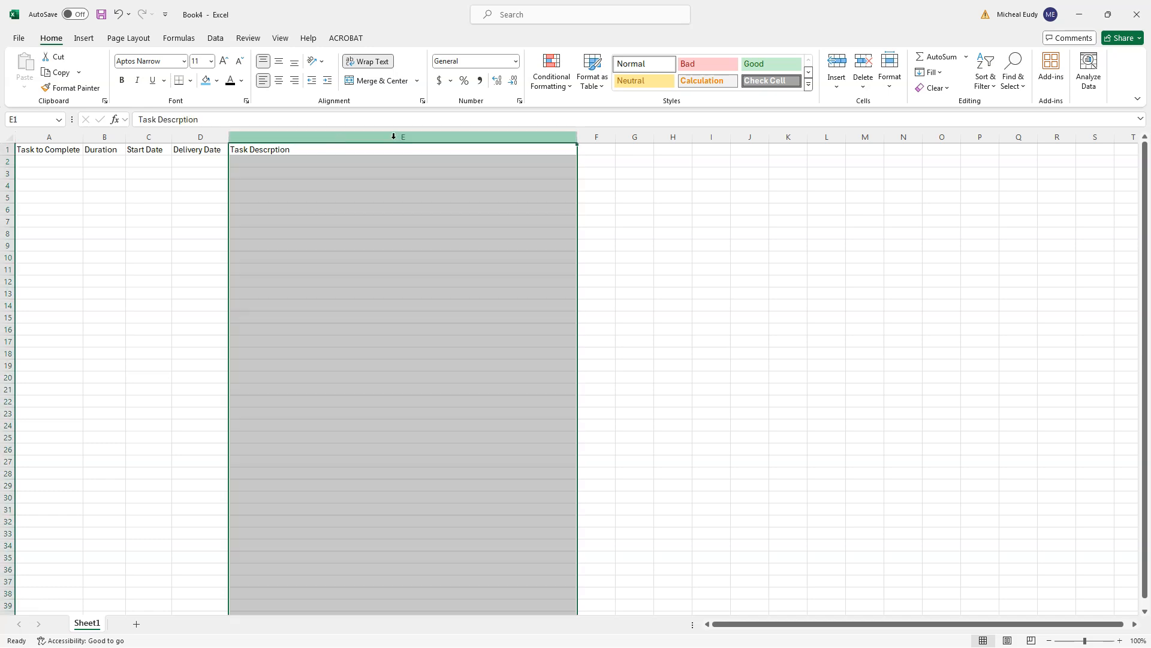
{"action": "left_click", "coordinate": [893, 84]}
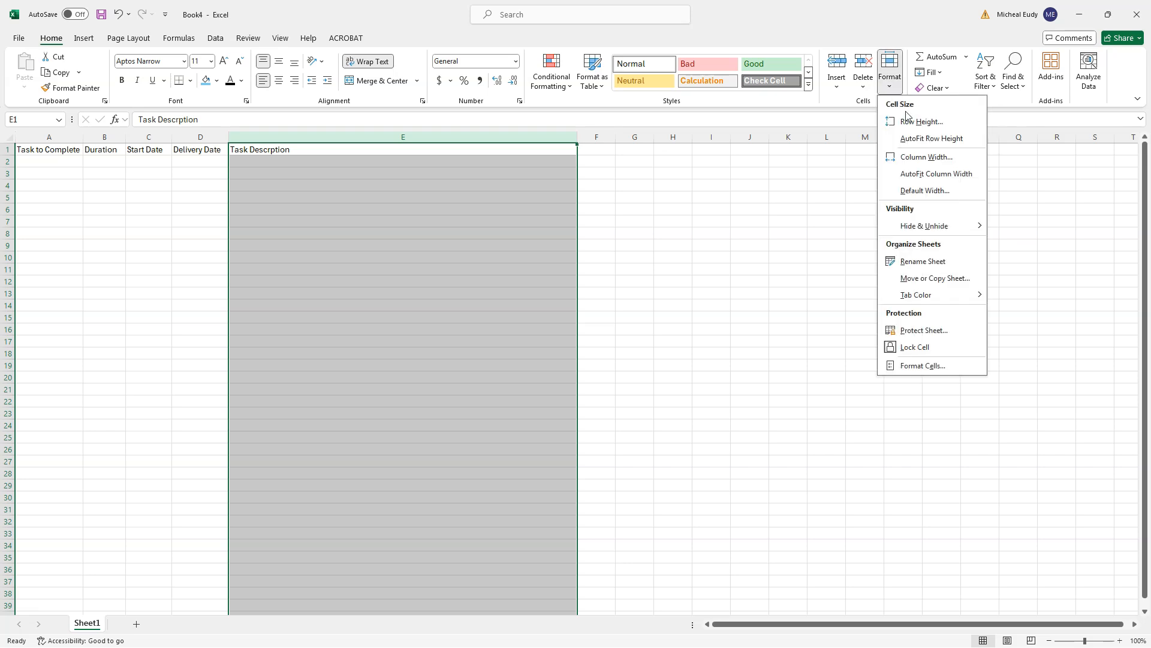
{"action": "left_click", "coordinate": [931, 140]}
{"action": "left_click", "coordinate": [296, 164]}
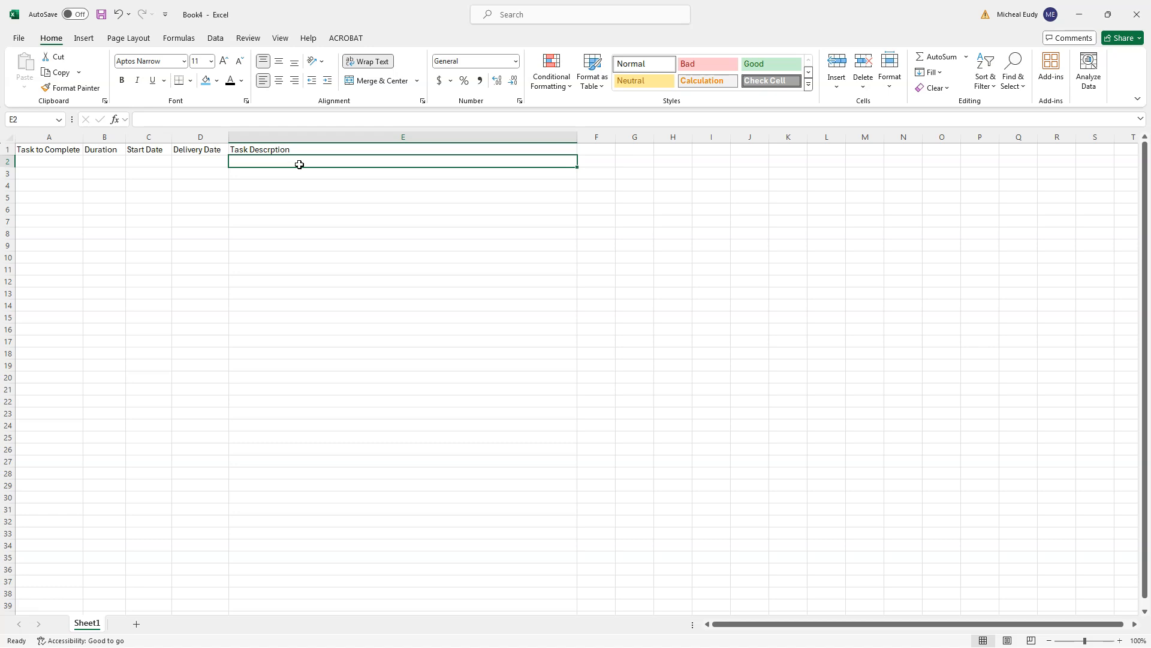
Center the contents of the Duration, Start Date and Delivery Date columns (B through D) horizontally.
{"action": "left_click", "coordinate": [200, 135]}
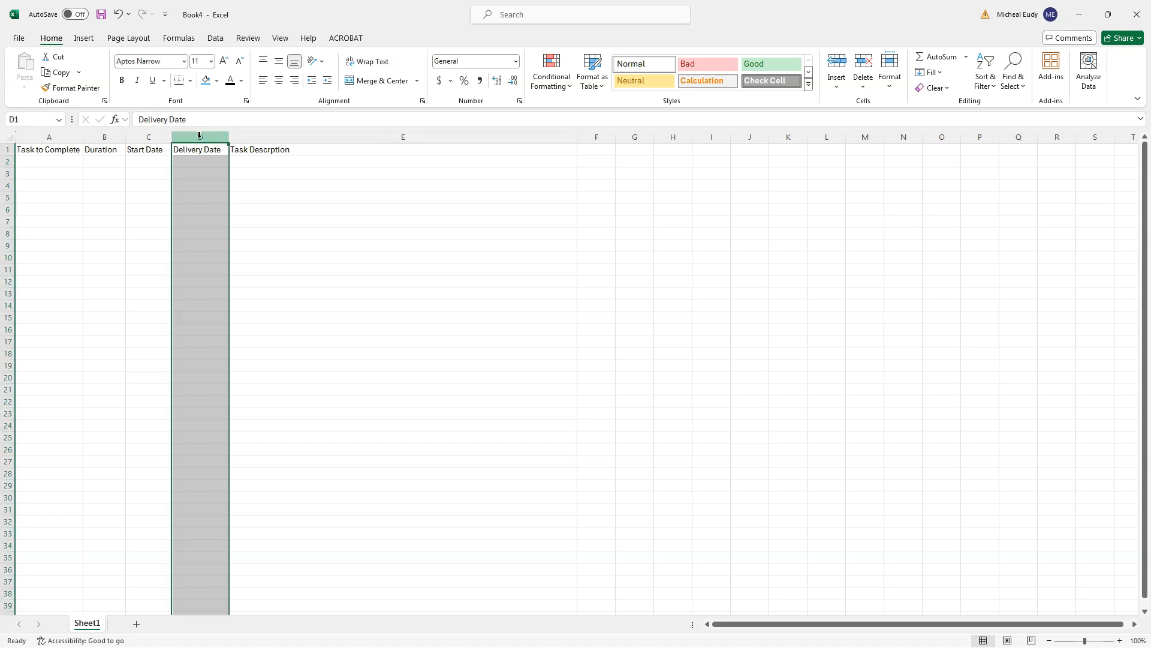
{"action": "left_click", "coordinate": [279, 81]}
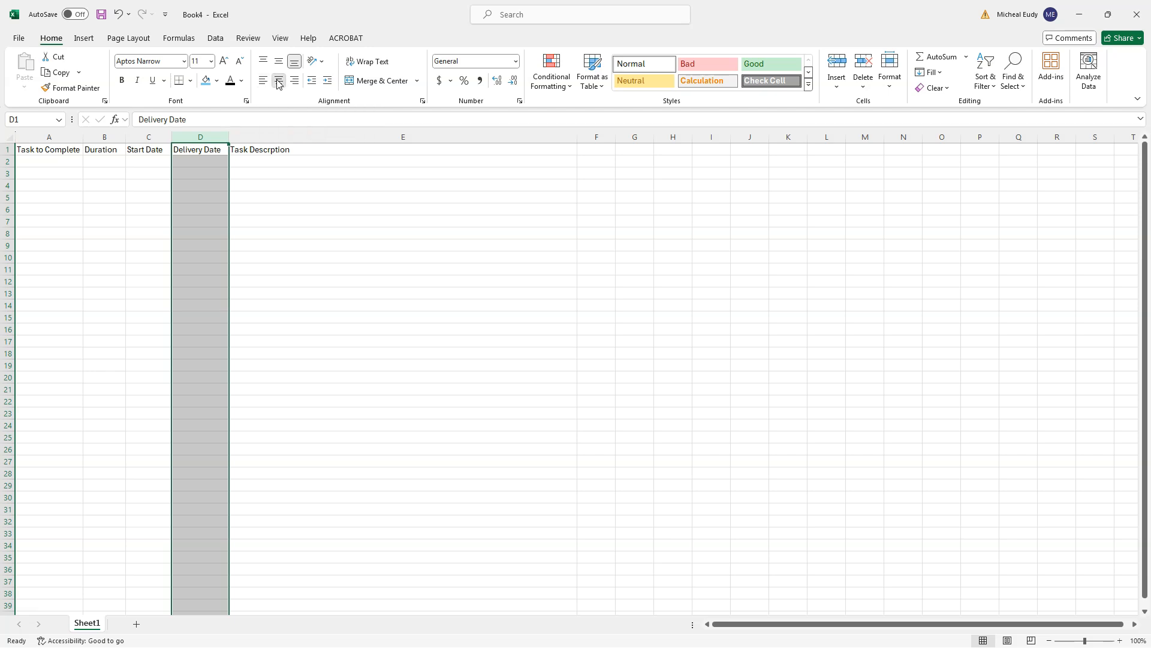
{"action": "left_click_drag", "start_coordinate": [105, 149], "coordinate": [136, 148]}
{"action": "left_click", "coordinate": [104, 137]}
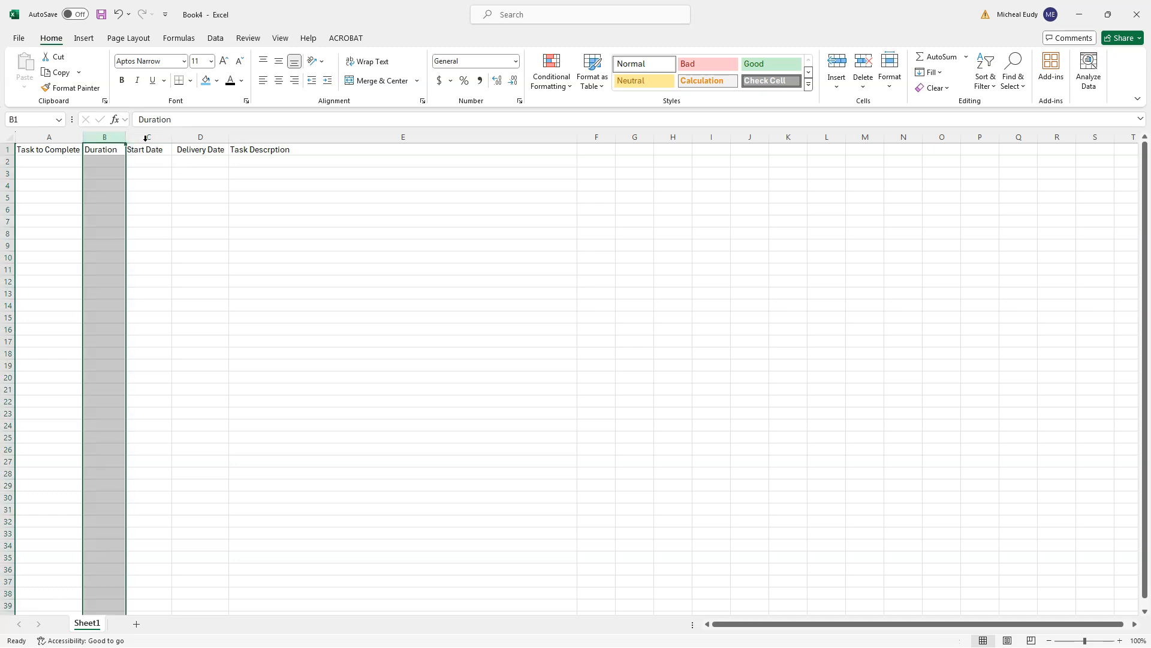
{"action": "left_click", "coordinate": [183, 137], "text": "shift"}
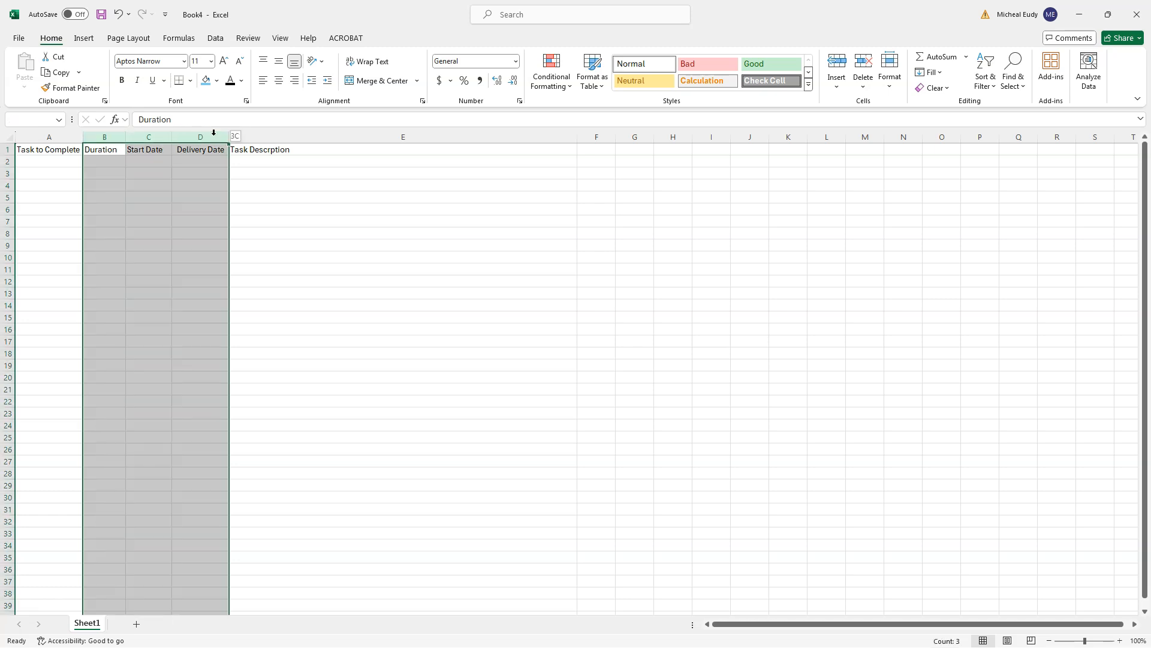
{"action": "left_click", "coordinate": [278, 82]}
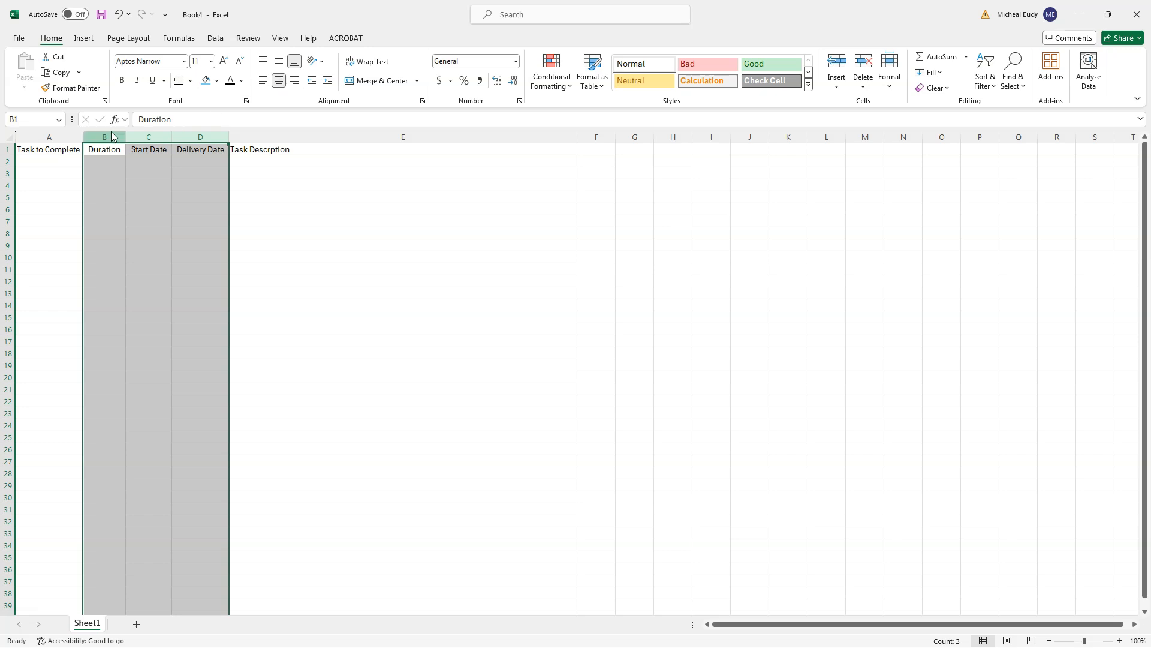
Align the contents of the Task to Complete column (A) to the left and top.
{"action": "left_click", "coordinate": [47, 137]}
{"action": "left_click", "coordinate": [265, 82]}
{"action": "left_click", "coordinate": [262, 61]}
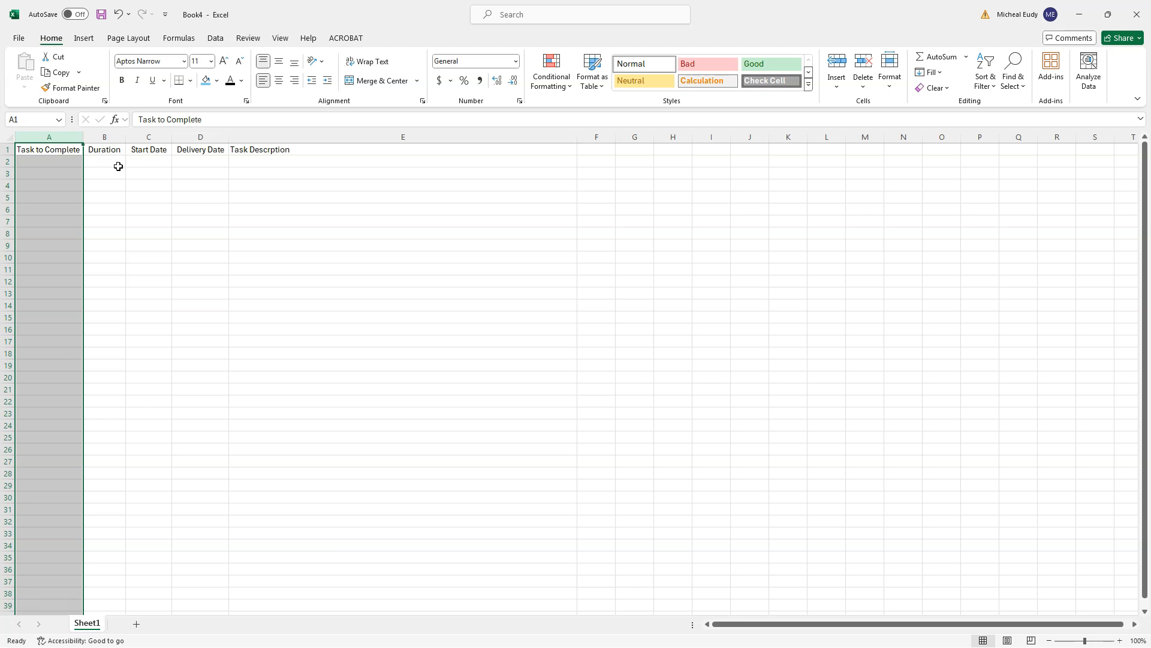
{"action": "left_click", "coordinate": [69, 156]}
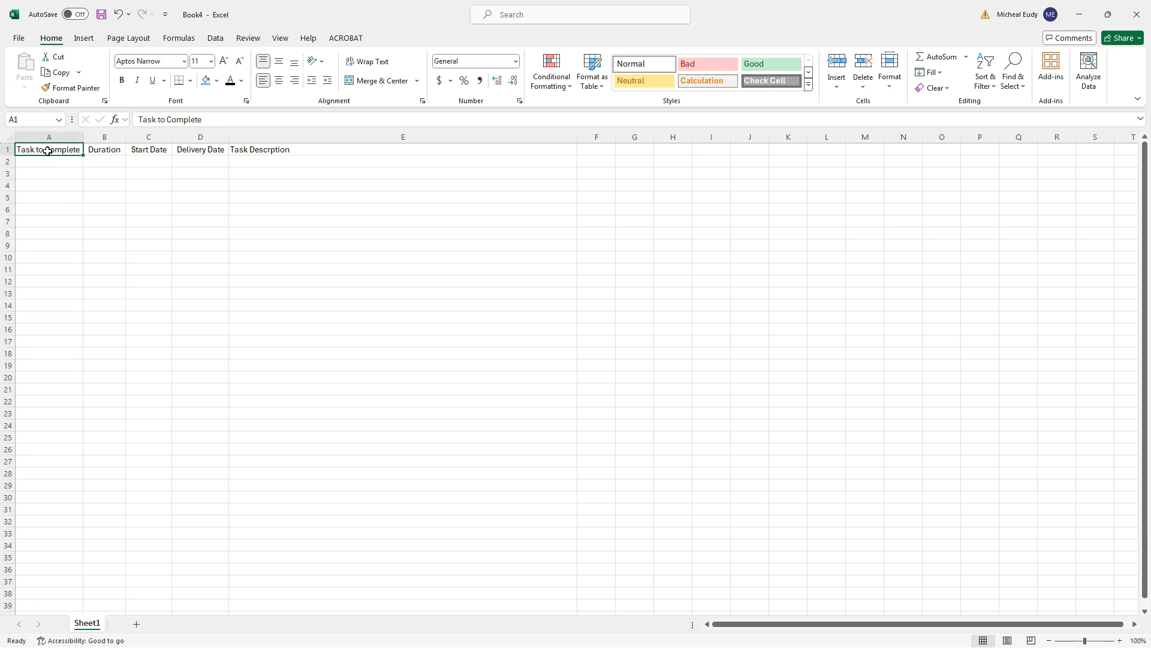
Make row 1 about one and a half times as tall and top-align the headings in A1:E1.
{"action": "left_click_drag", "start_coordinate": [9, 155], "coordinate": [9, 164]}
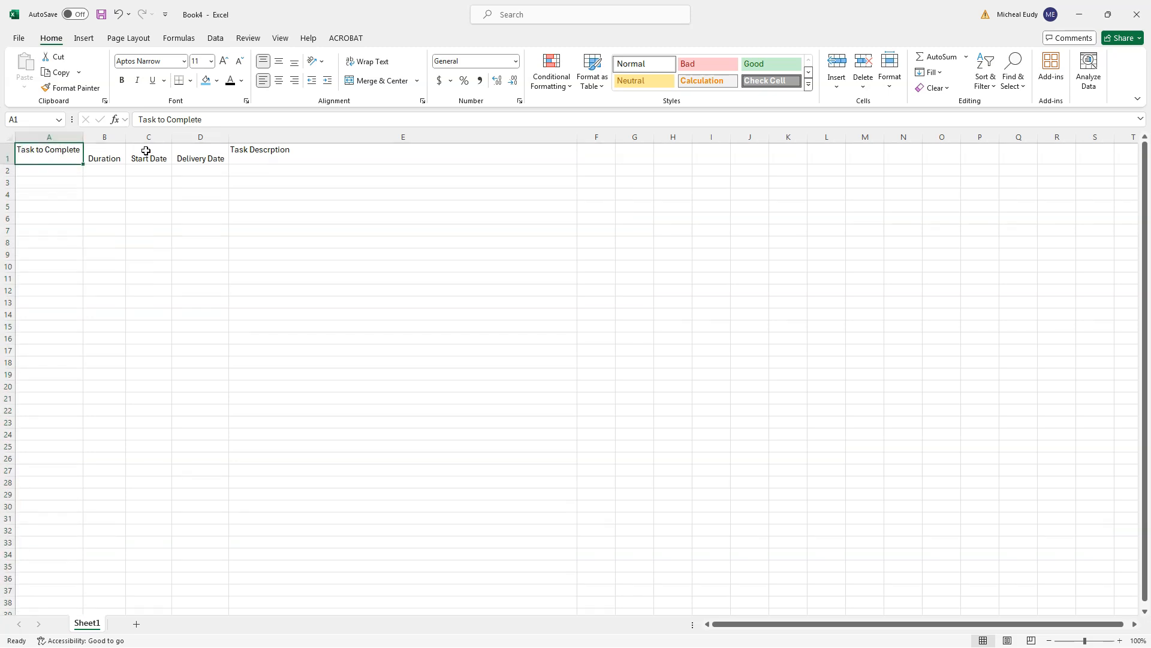
{"action": "left_click_drag", "start_coordinate": [269, 152], "coordinate": [7, 161]}
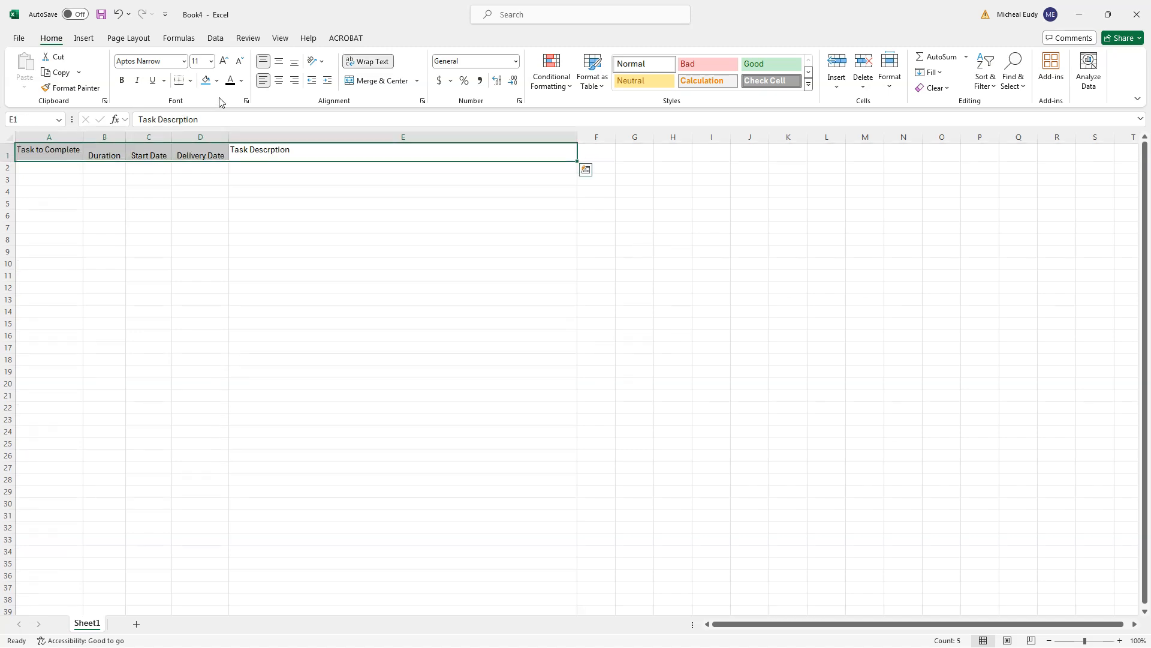
{"action": "left_click", "coordinate": [264, 62]}
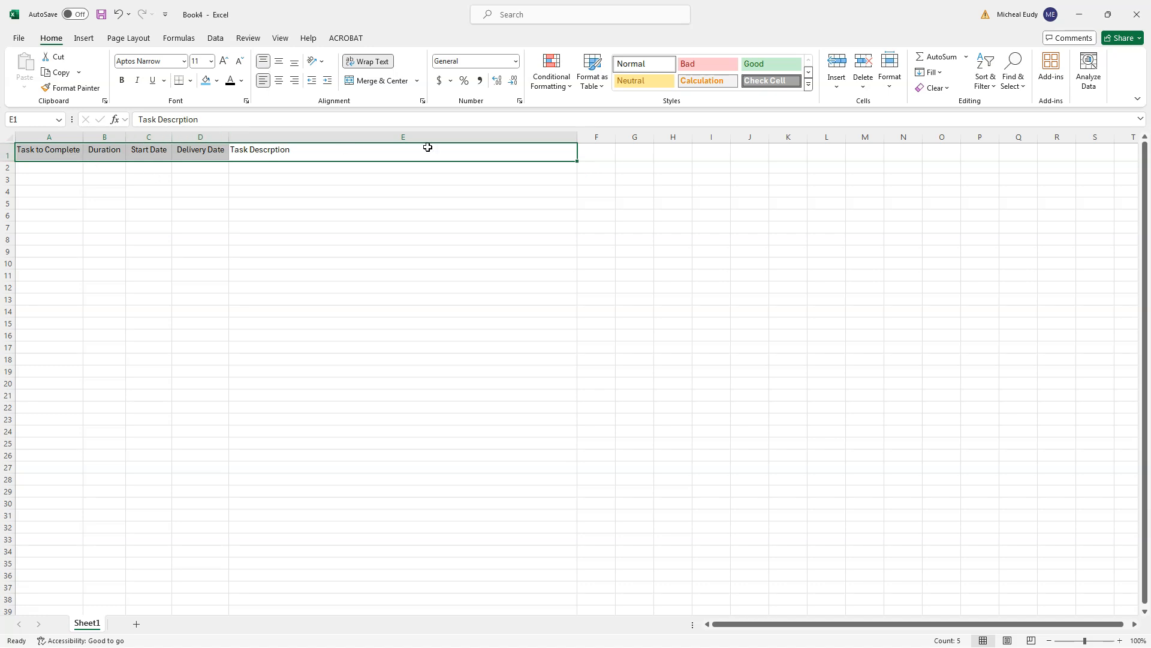
Fill the heading cells A1:E1 with a light grey theme color.
{"action": "left_click", "coordinate": [216, 81]}
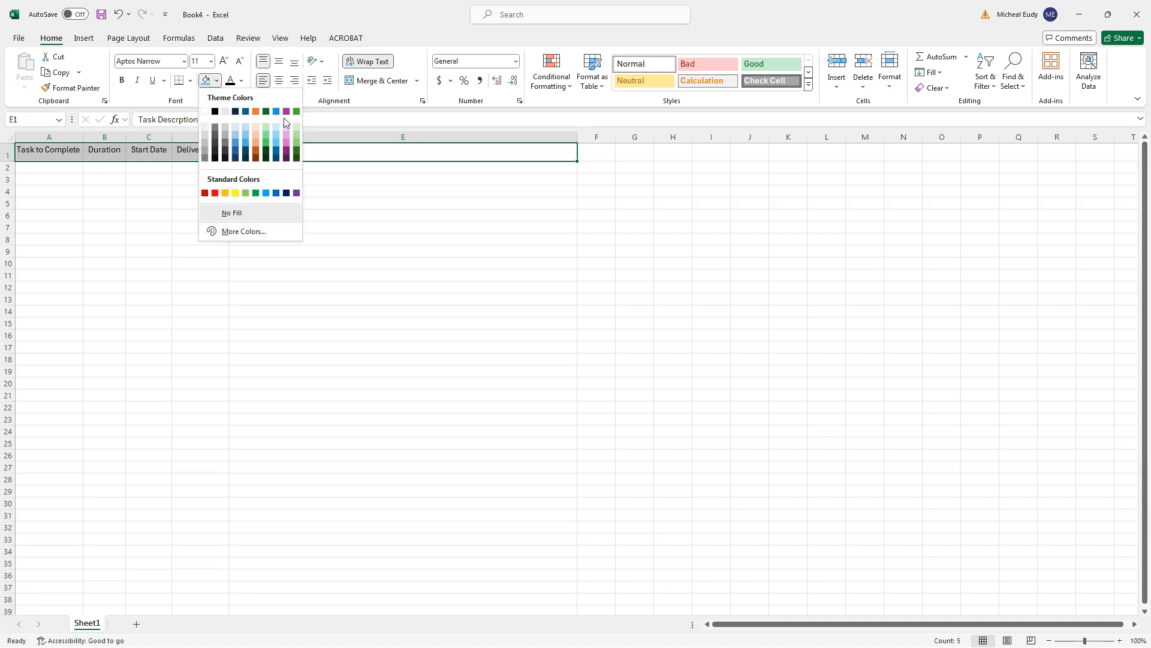
{"action": "left_click", "coordinate": [224, 129]}
{"action": "left_click", "coordinate": [258, 227]}
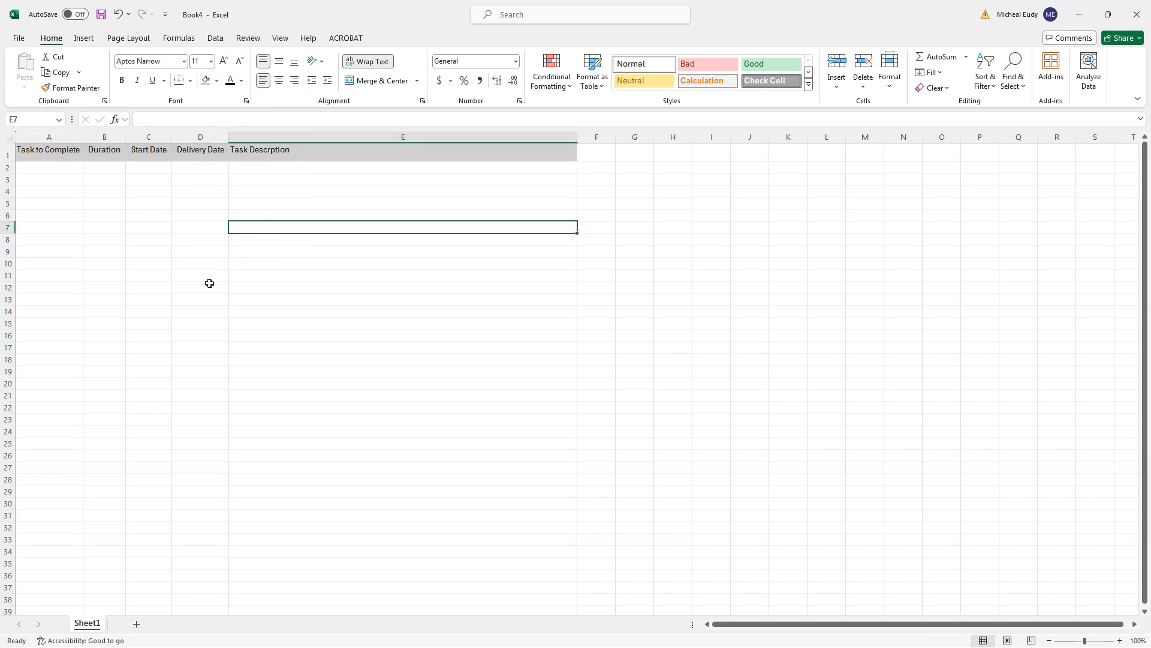
Enter "Task 1" in cell A2 and extend the series down to "Task 10" in cell A11.
{"action": "left_click", "coordinate": [41, 165]}
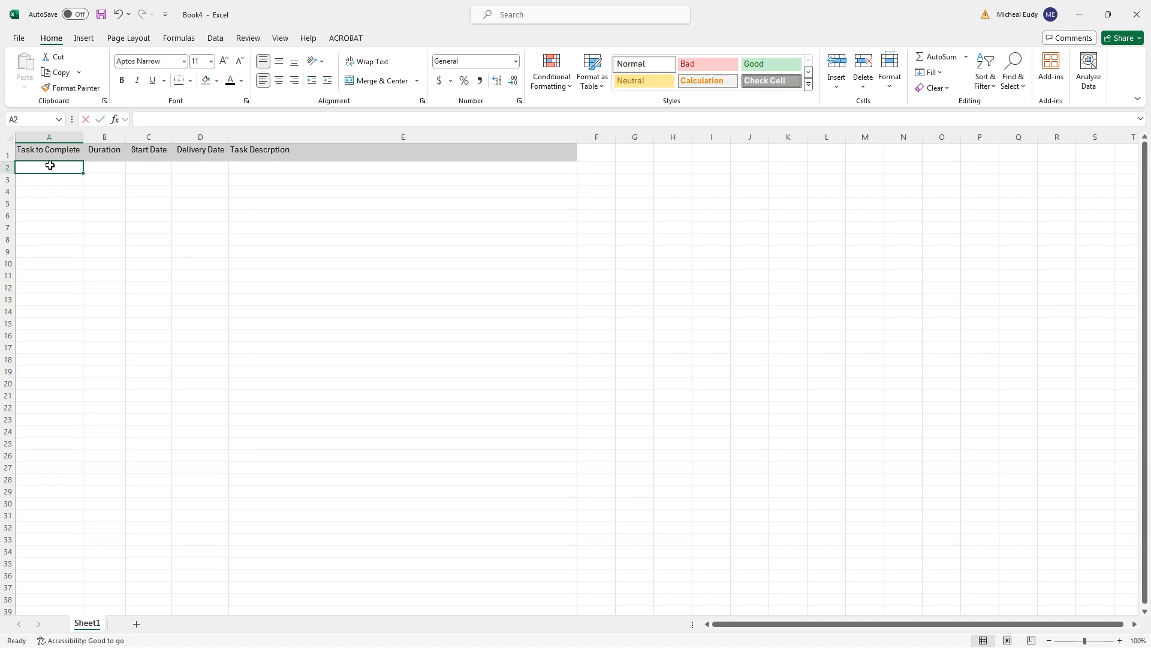
{"action": "type", "text": "Task 1"}
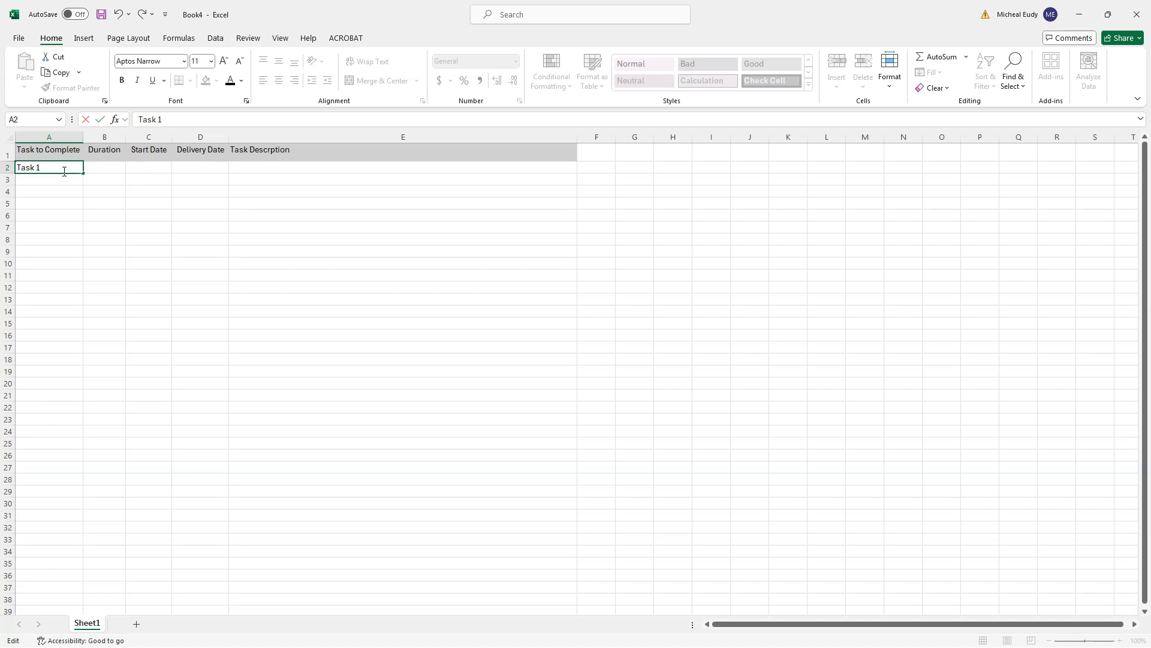
{"action": "left_click", "coordinate": [9, 166]}
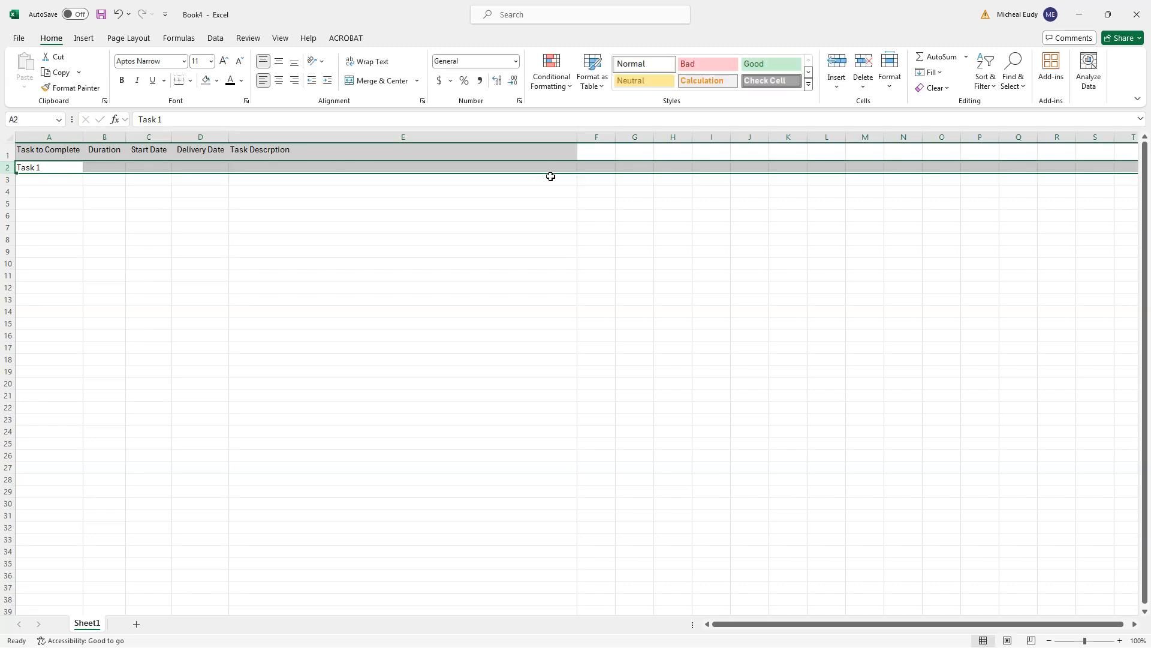
{"action": "left_click", "coordinate": [54, 172]}
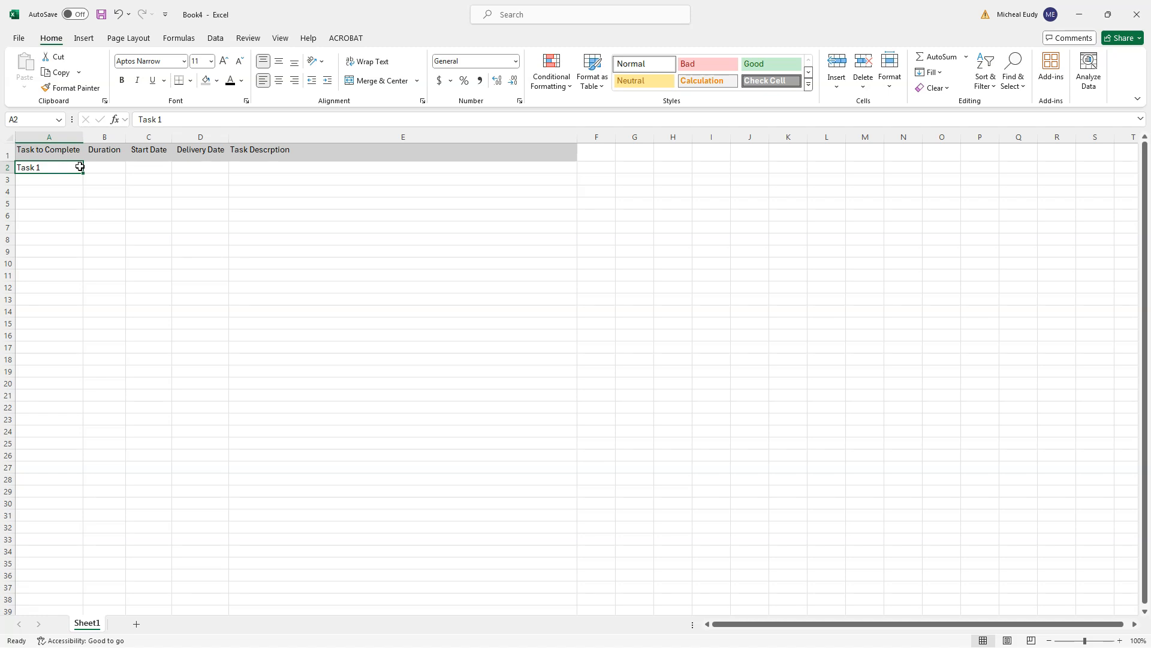
{"action": "left_click_drag", "start_coordinate": [83, 173], "coordinate": [82, 285]}
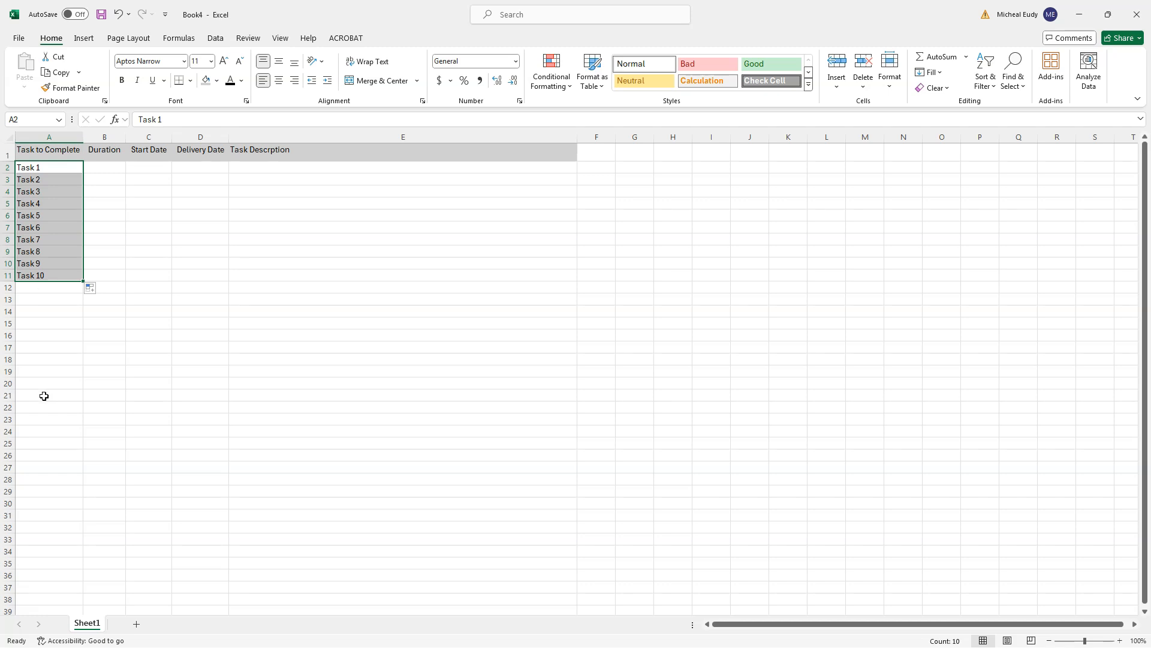
Replace the first task name in cell A2 with "Character Concept Thumbnails".
{"action": "left_click", "coordinate": [53, 169]}
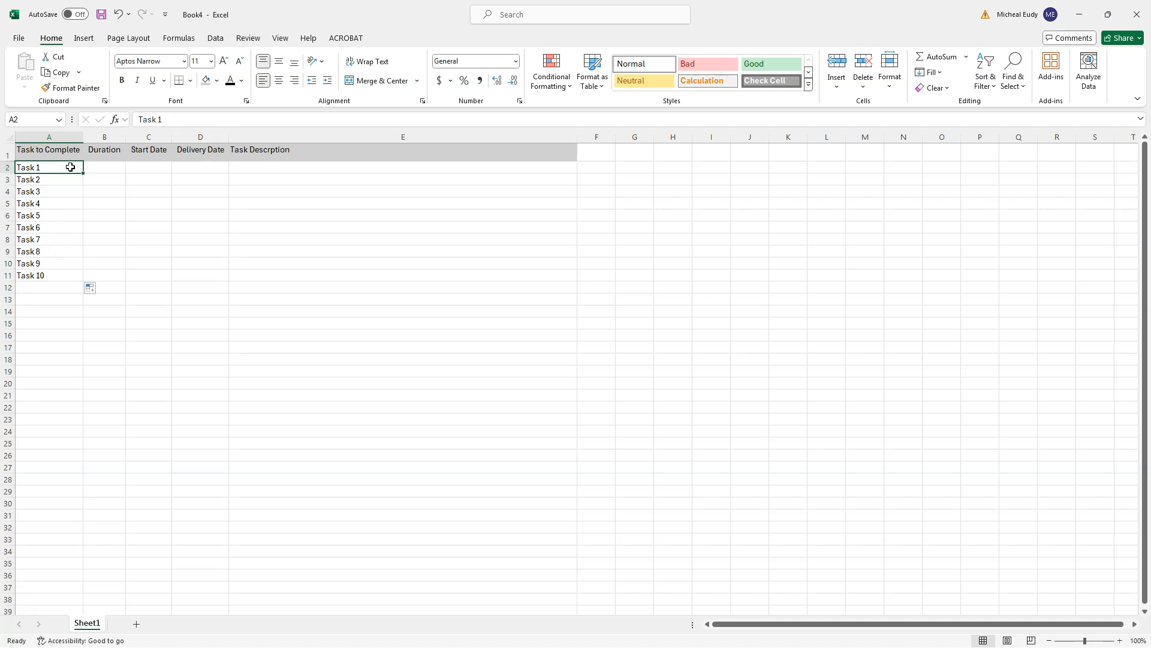
{"action": "left_click_drag", "start_coordinate": [1150, 78], "coordinate": [845, 96]}
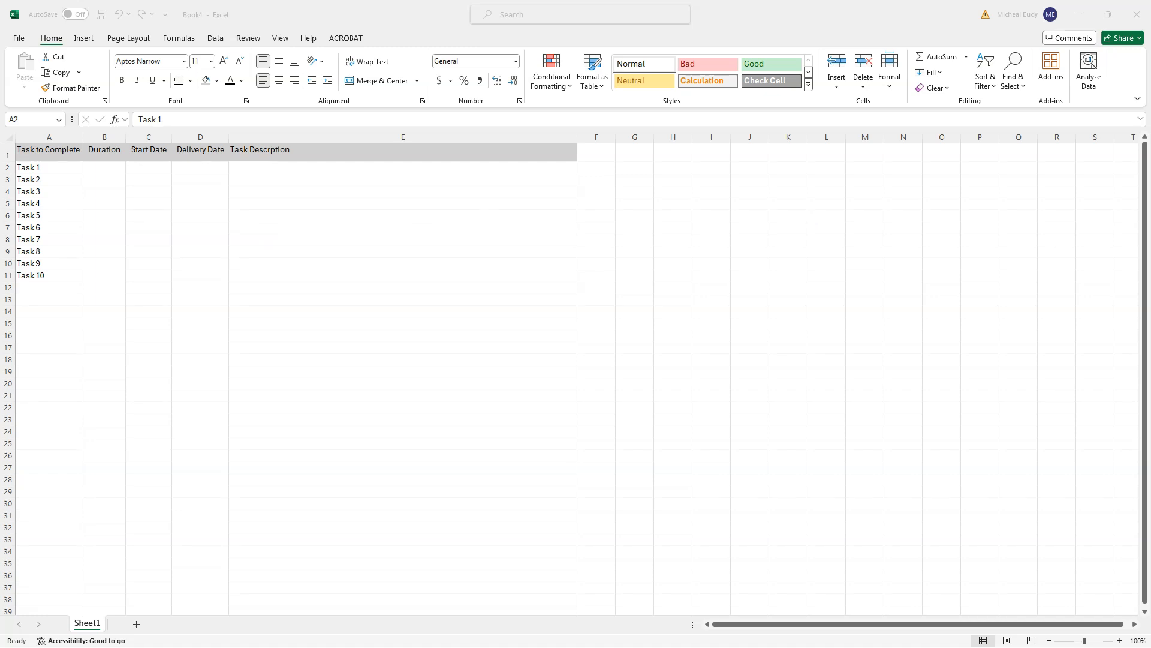
{"action": "key", "text": "F2"}
{"action": "left_click", "coordinate": [36, 175]}
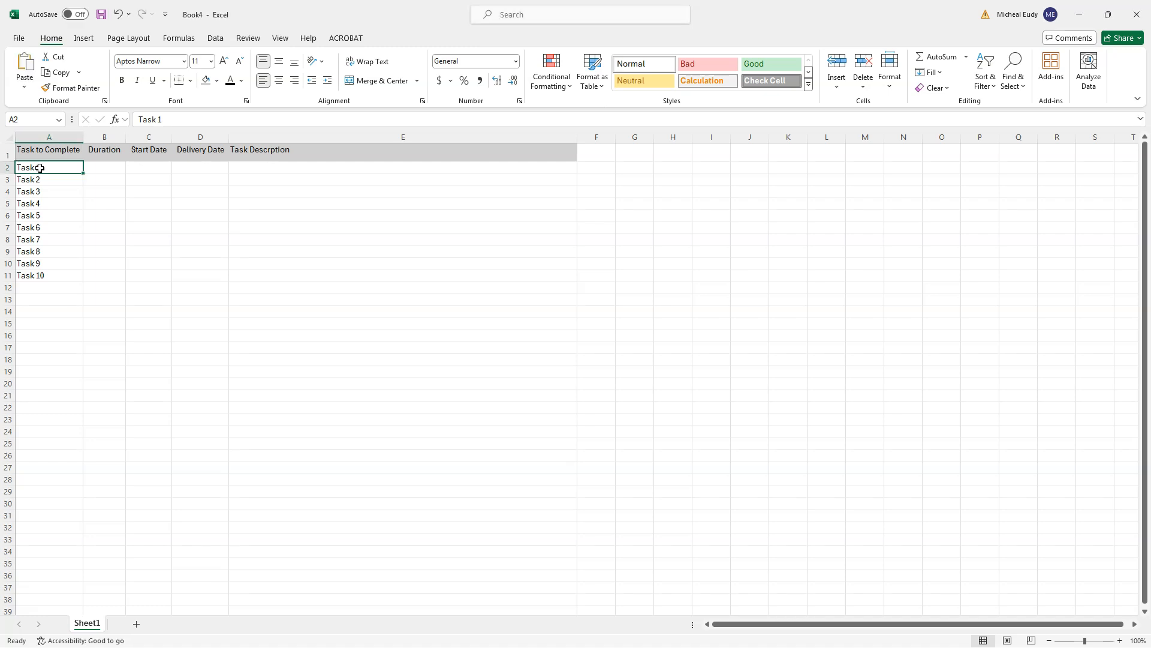
{"action": "type", "text": "Character Concept Thumbnails"}
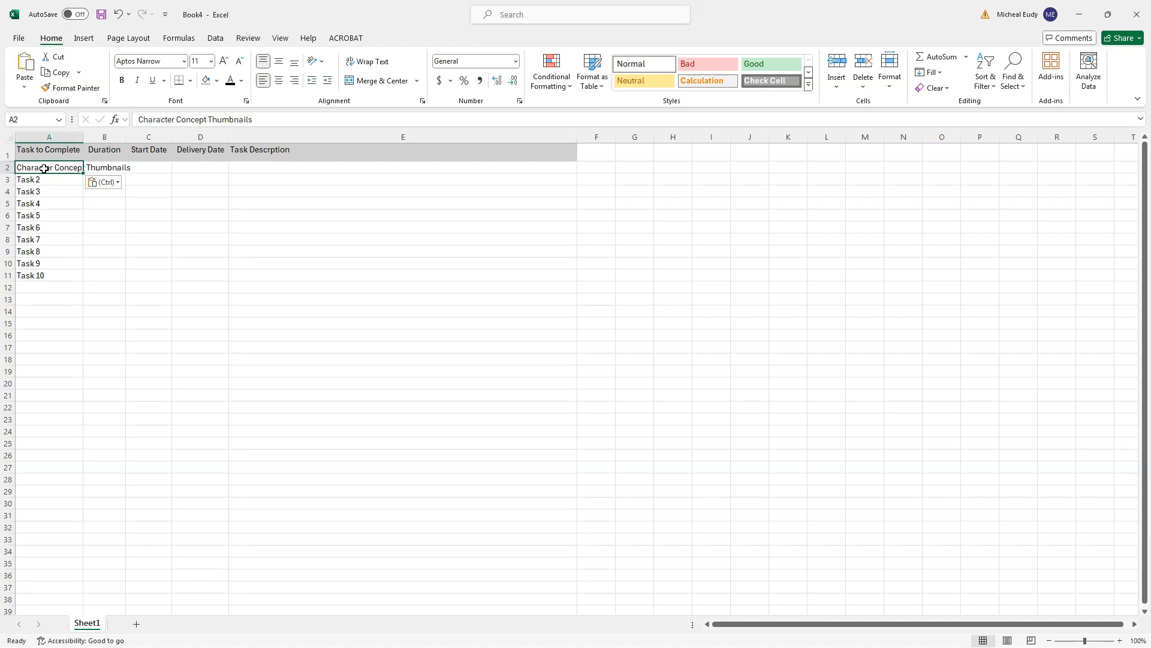
Auto-fit the width of column A to its longest task name and select cell B2.
{"action": "left_click", "coordinate": [167, 230]}
{"action": "left_click", "coordinate": [56, 168]}
{"action": "left_click", "coordinate": [53, 138]}
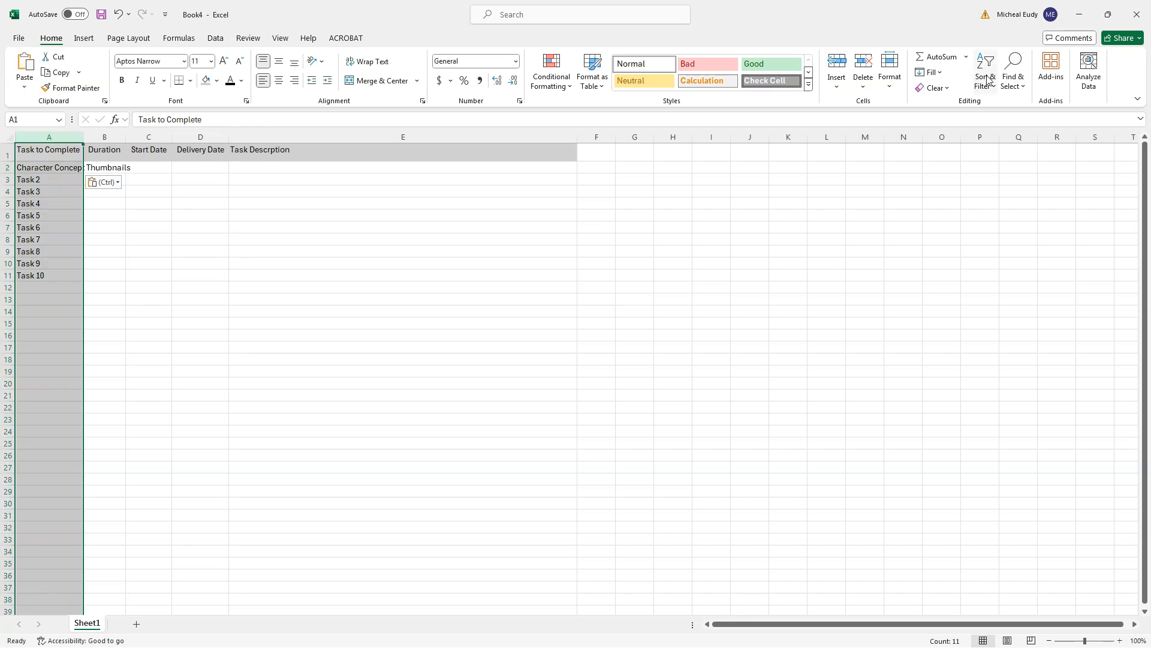
{"action": "left_click", "coordinate": [894, 88]}
{"action": "left_click", "coordinate": [954, 179]}
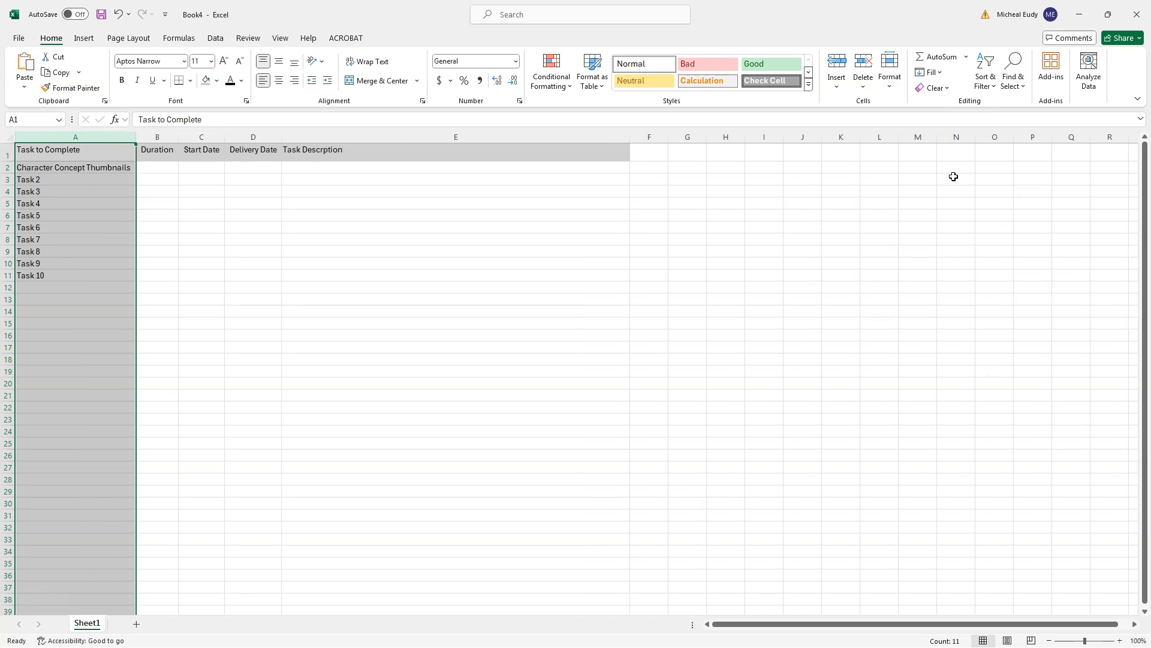
{"action": "left_click", "coordinate": [273, 238]}
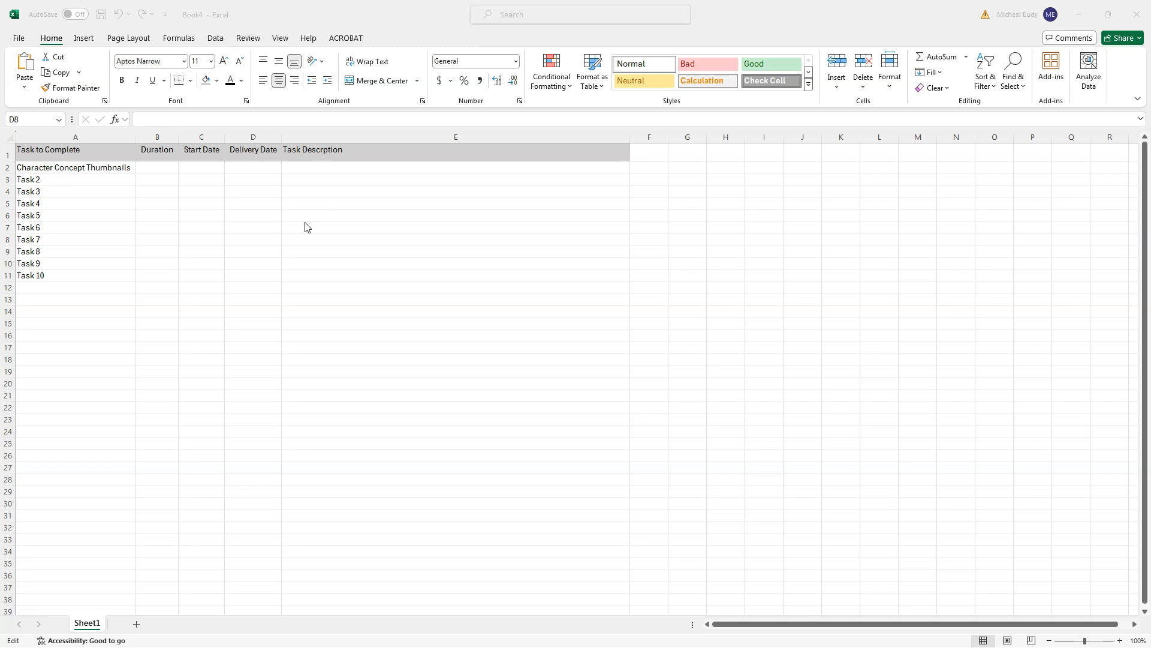
{"action": "left_click", "coordinate": [155, 167]}
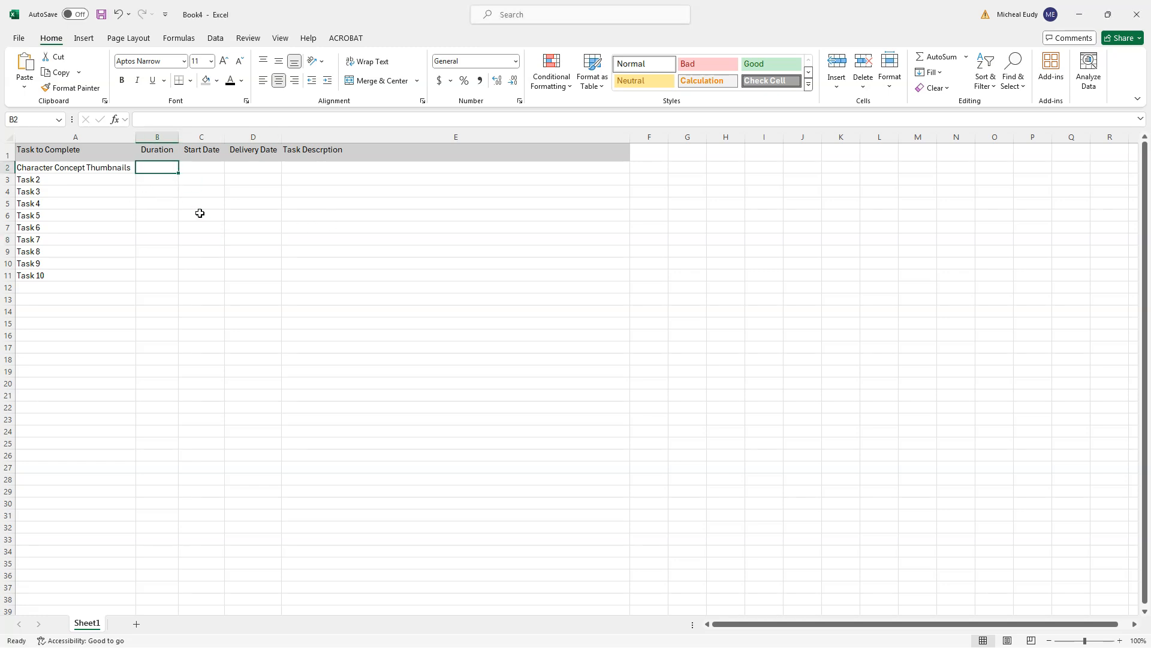
Enter a duration of 1 in cell B2 and the start date 7/8 in cell C2.
{"action": "type", "text": "1"}
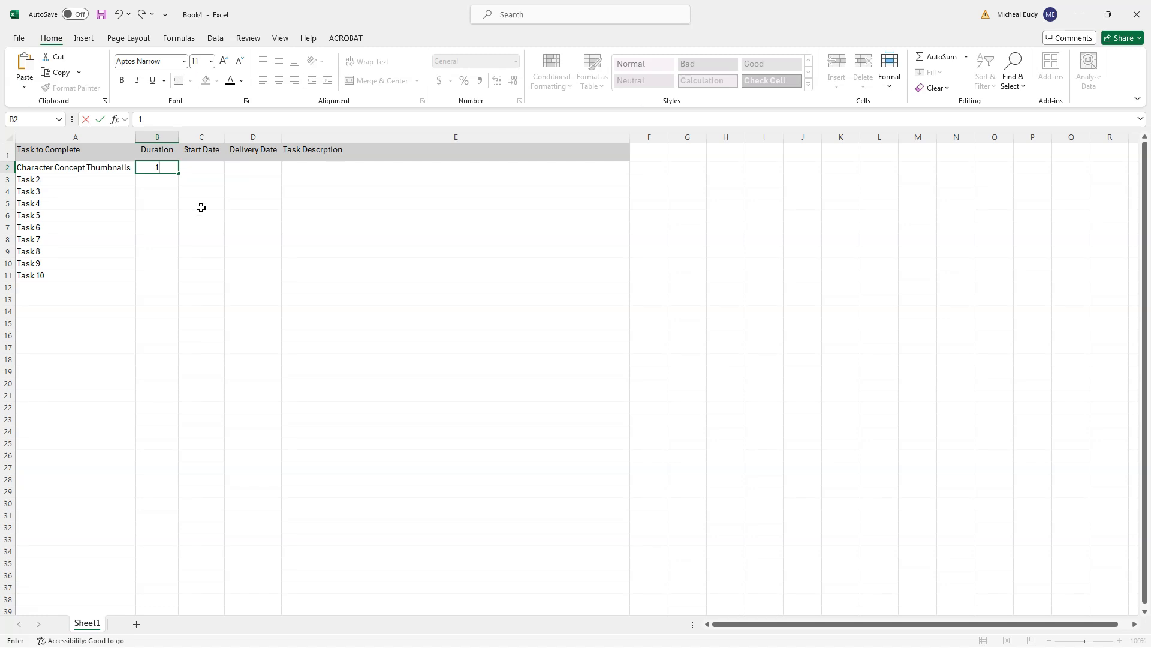
{"action": "left_click", "coordinate": [197, 168]}
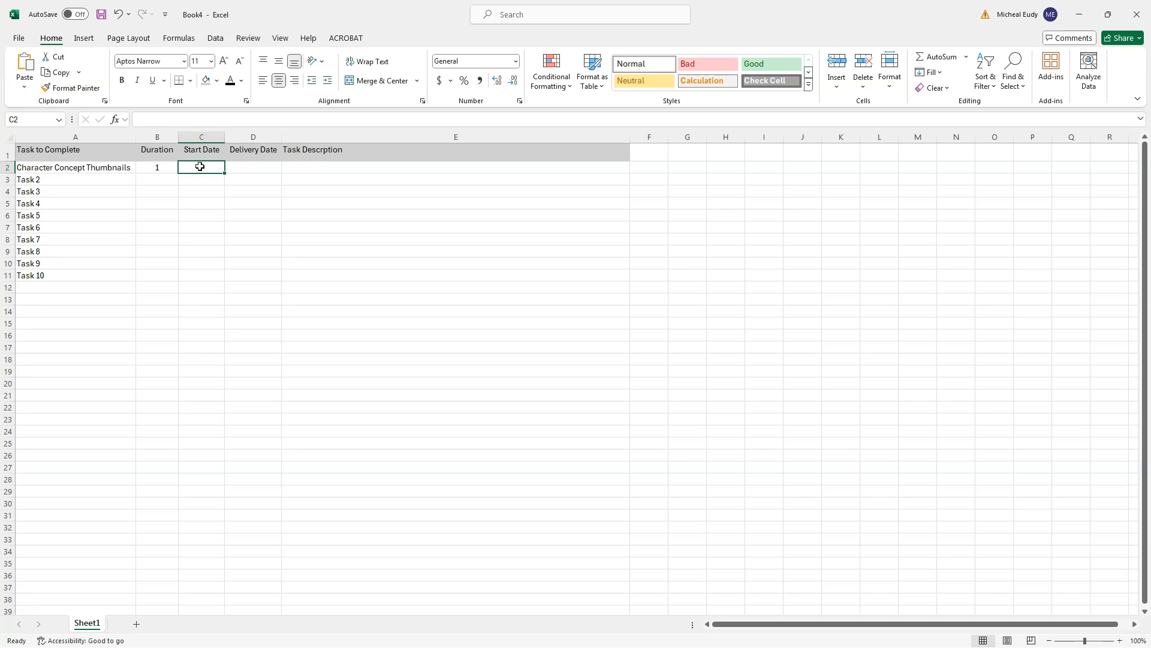
{"action": "type", "text": "7"}
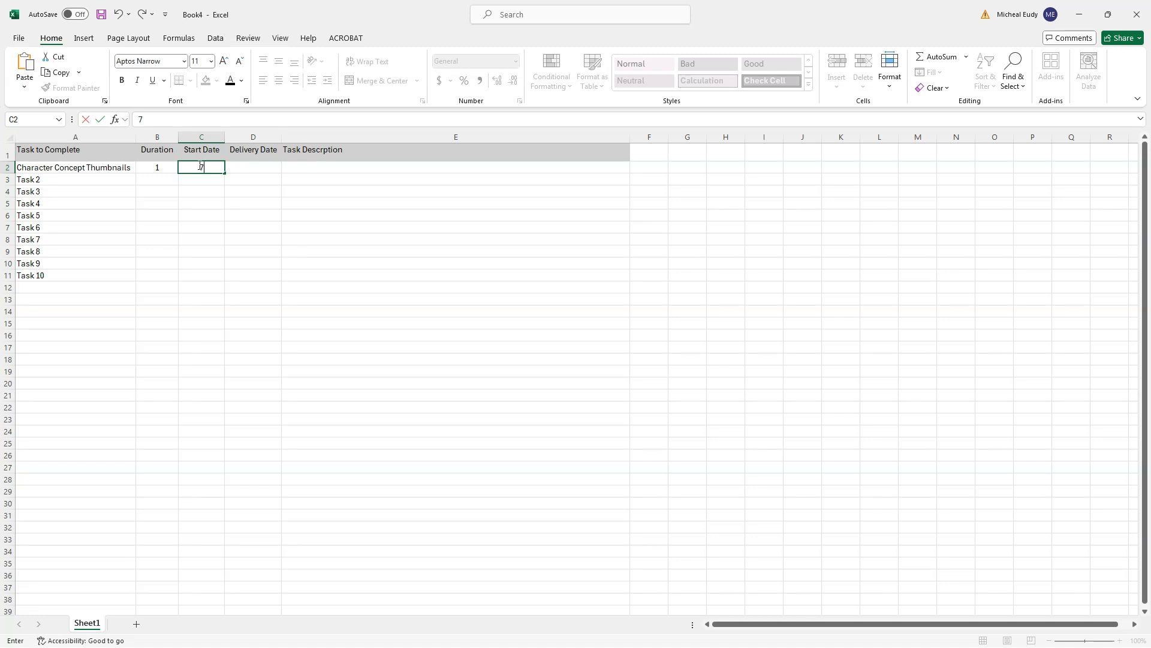
{"action": "type", "text": "/8"}
{"action": "key", "text": "Return"}
Format the start date in cell C2 with the Date number format in the 3/14/2012 style.
{"action": "left_click", "coordinate": [203, 167]}
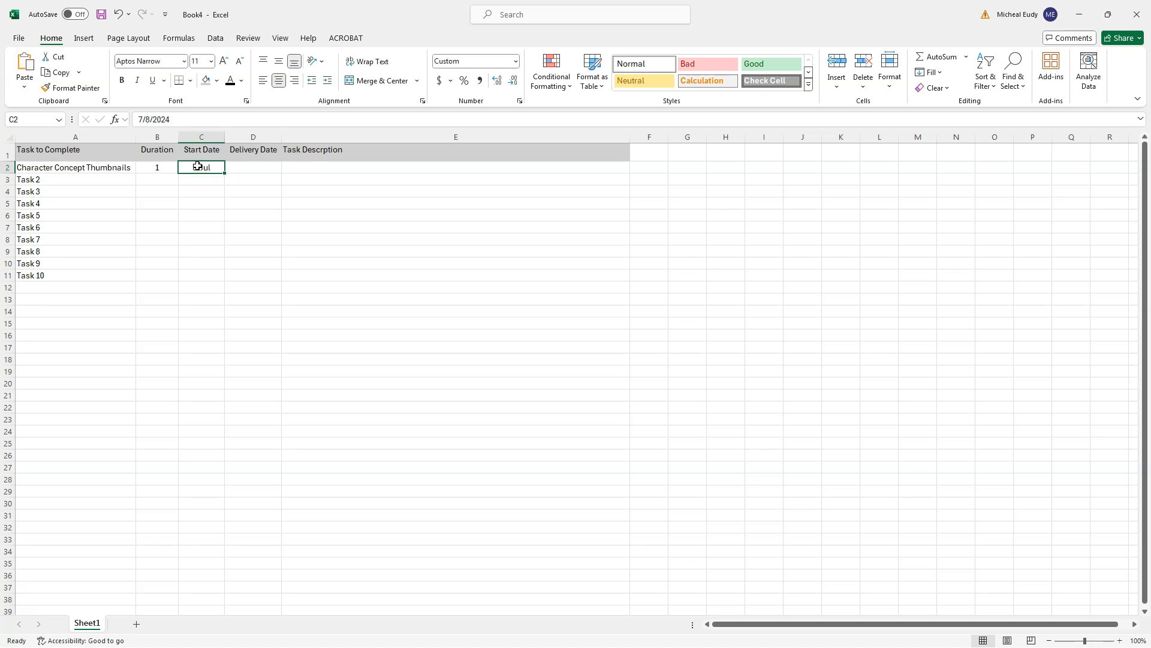
{"action": "right_click", "coordinate": [198, 167]}
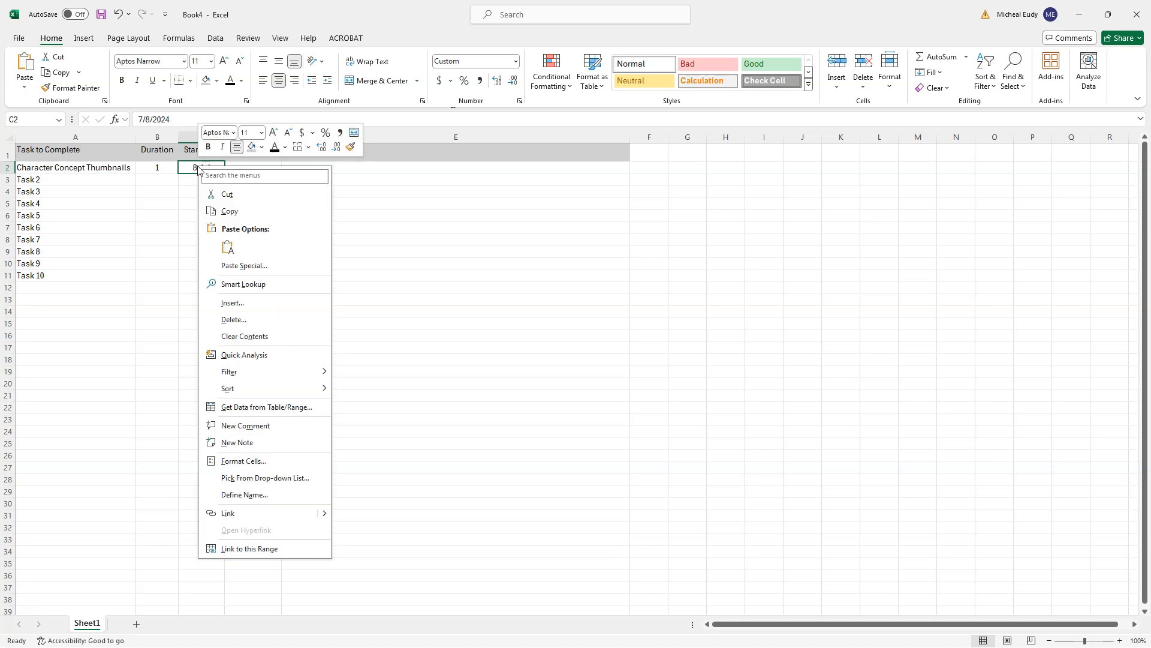
{"action": "left_click", "coordinate": [240, 461]}
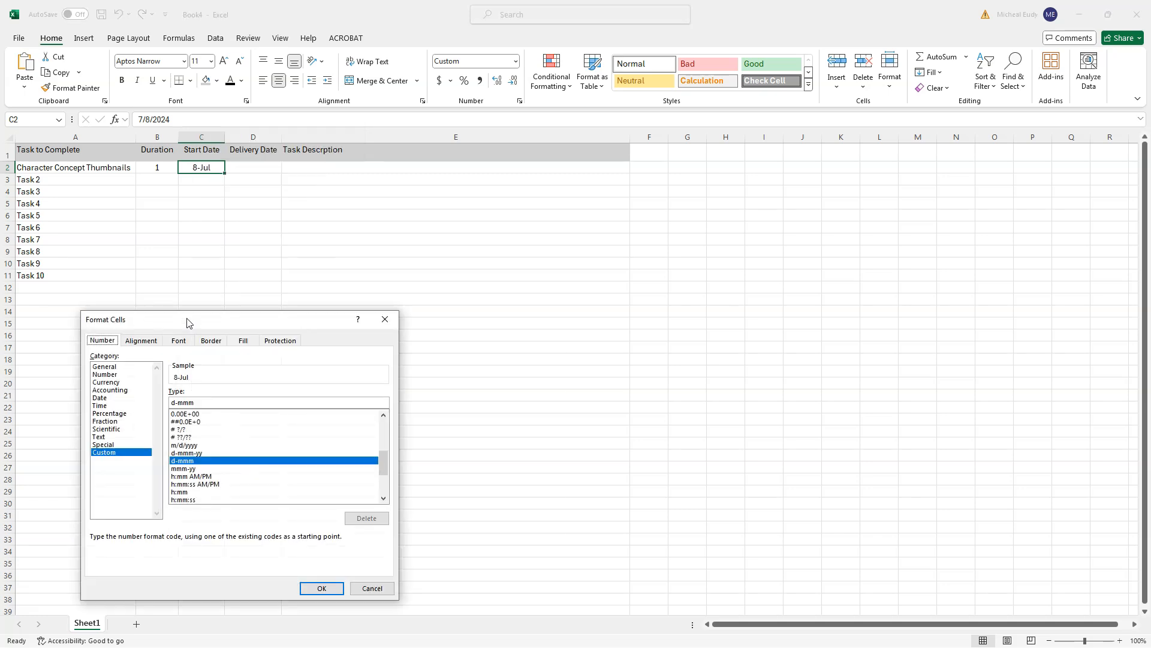
{"action": "left_click_drag", "start_coordinate": [187, 323], "coordinate": [439, 136]}
{"action": "left_click", "coordinate": [353, 212]}
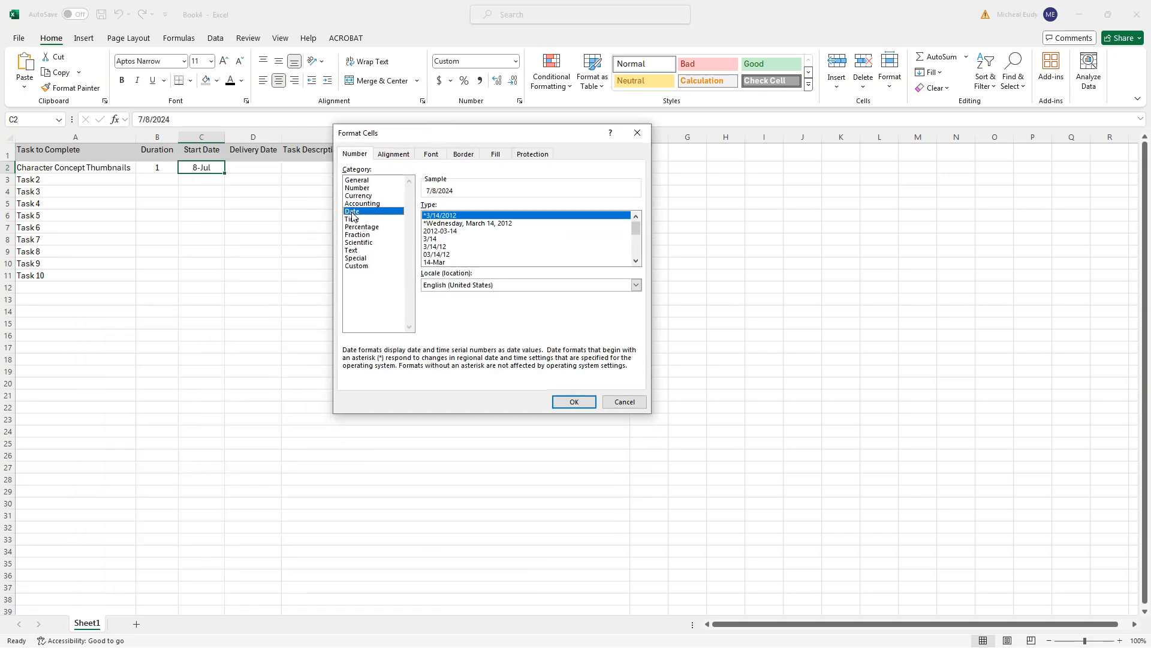
{"action": "left_click", "coordinate": [566, 404]}
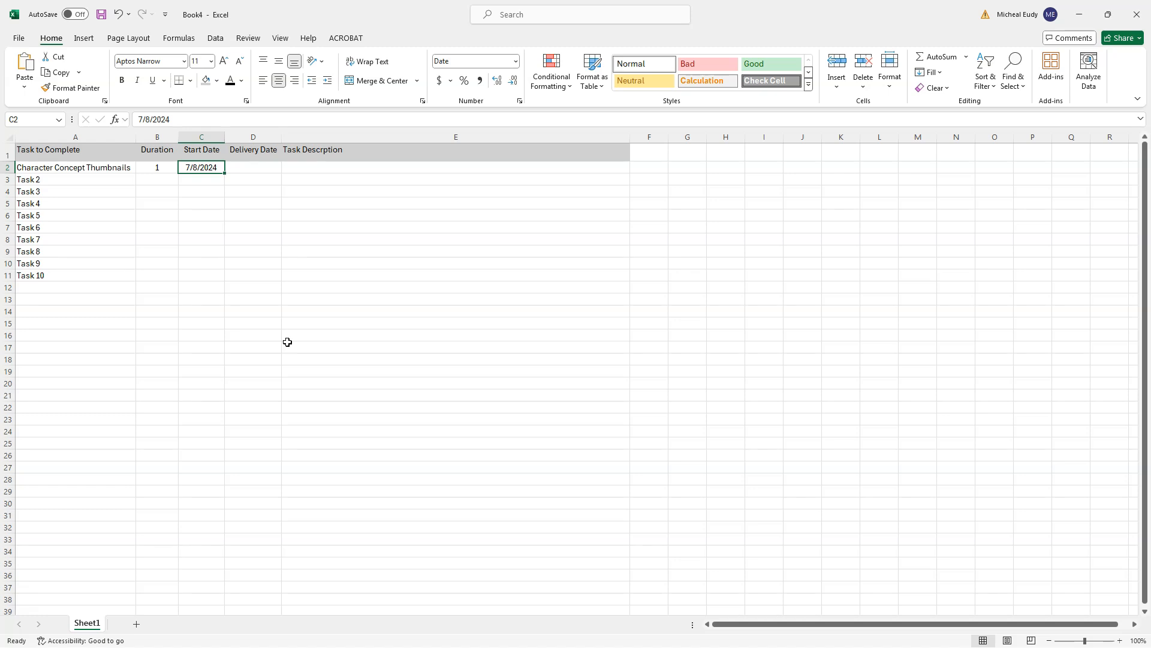
Apply the Date number format to the empty delivery date cell D2.
{"action": "left_click", "coordinate": [242, 166]}
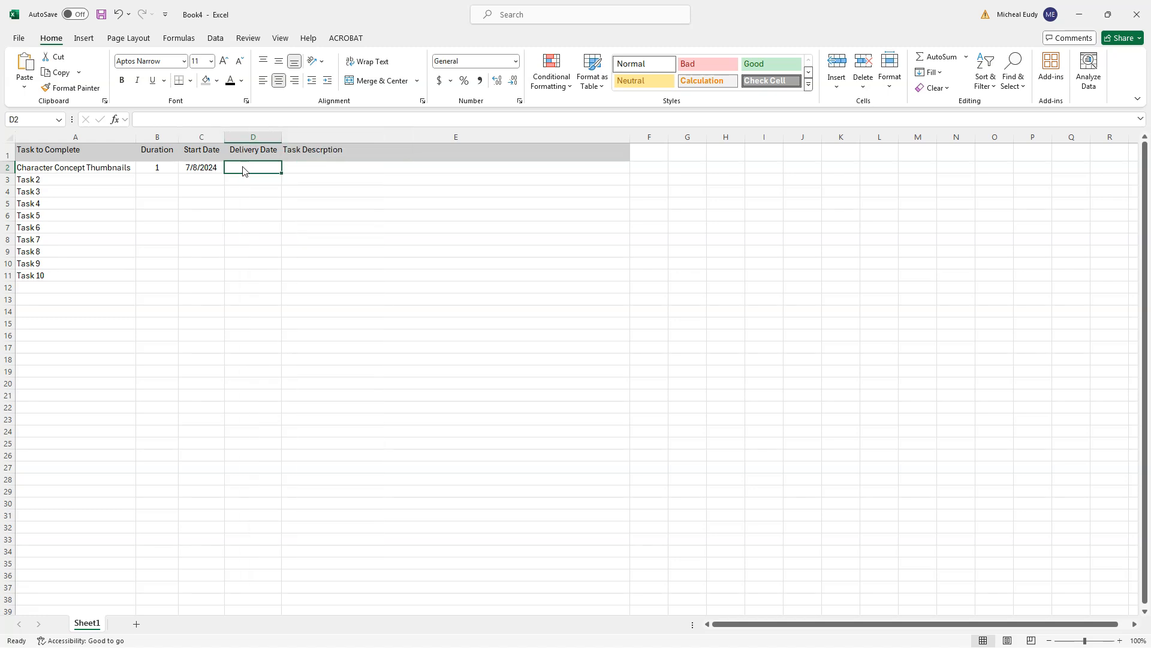
{"action": "right_click", "coordinate": [242, 166]}
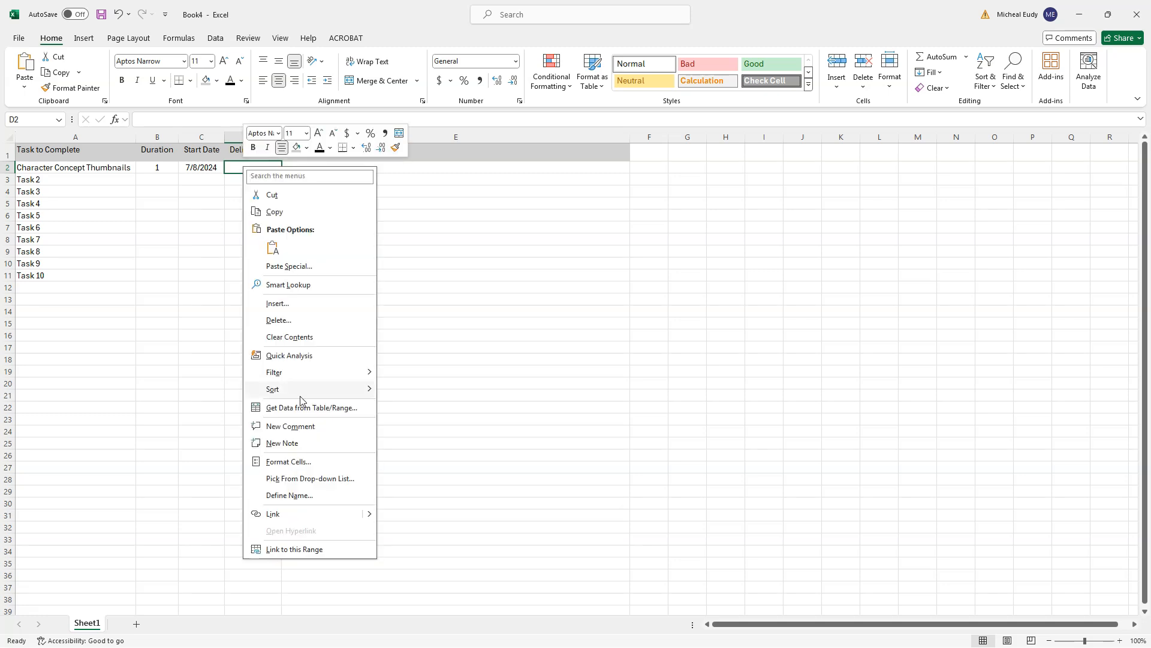
{"action": "left_click", "coordinate": [306, 462]}
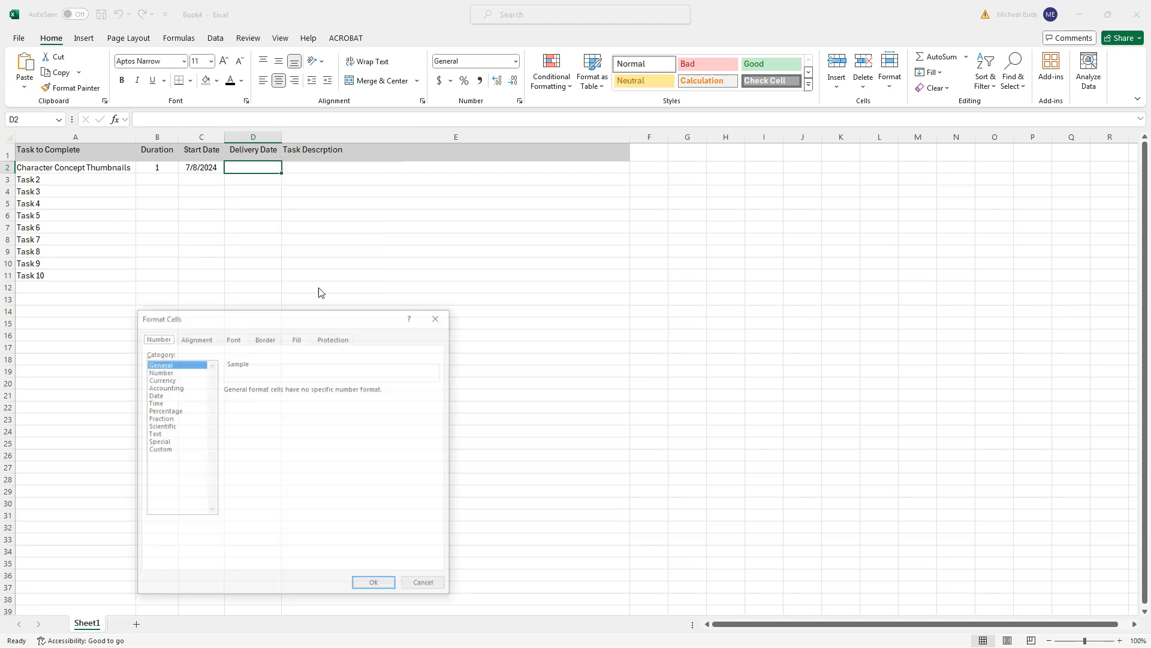
{"action": "left_click", "coordinate": [163, 394]}
{"action": "left_click", "coordinate": [379, 585]}
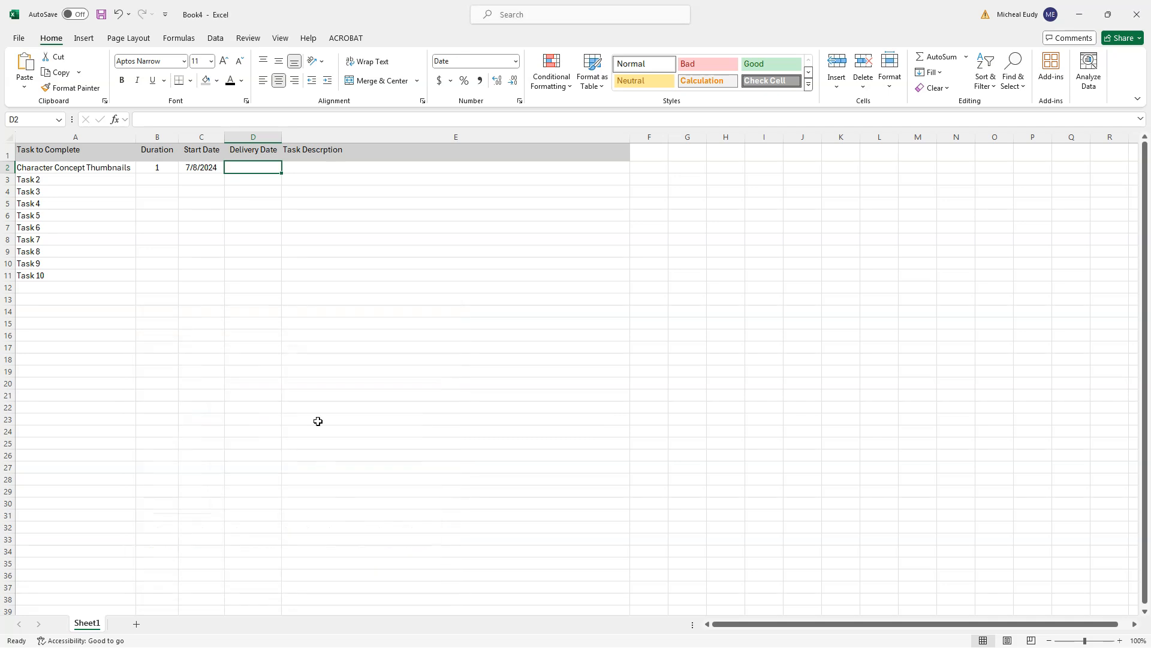
{"action": "left_click", "coordinate": [157, 167]}
{"action": "left_click", "coordinate": [240, 168]}
{"action": "left_click", "coordinate": [162, 166]}
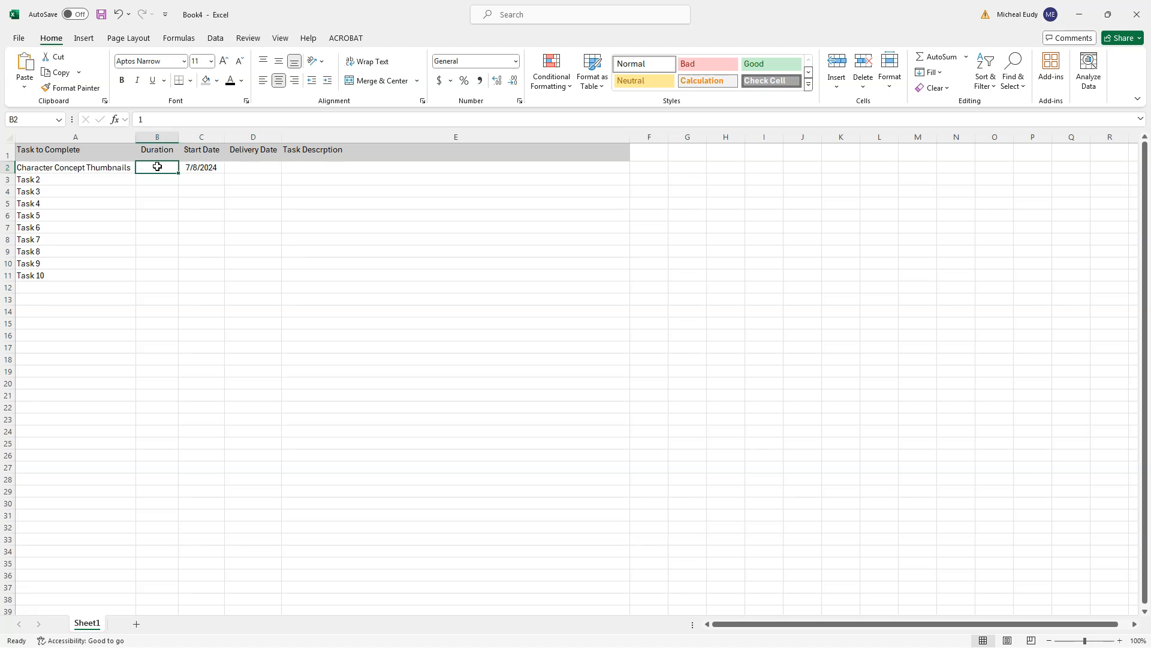
{"action": "left_click", "coordinate": [202, 167]}
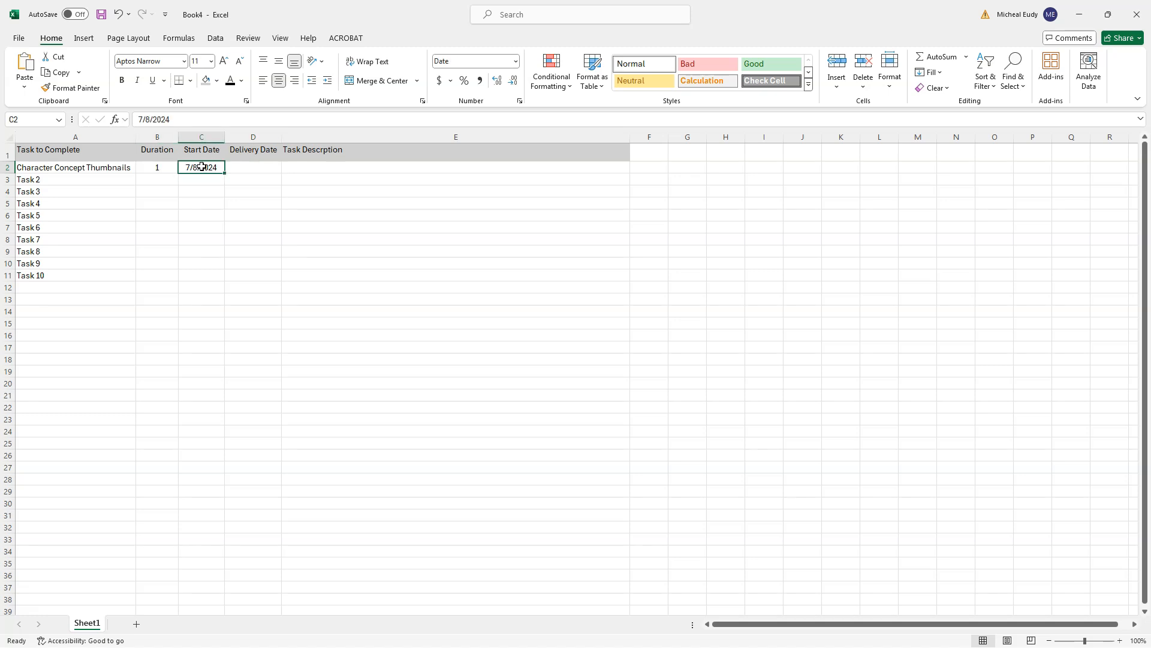
Try the formula =C2+B2 in the delivery date cell D2 and undo the entry.
{"action": "left_click", "coordinate": [240, 169]}
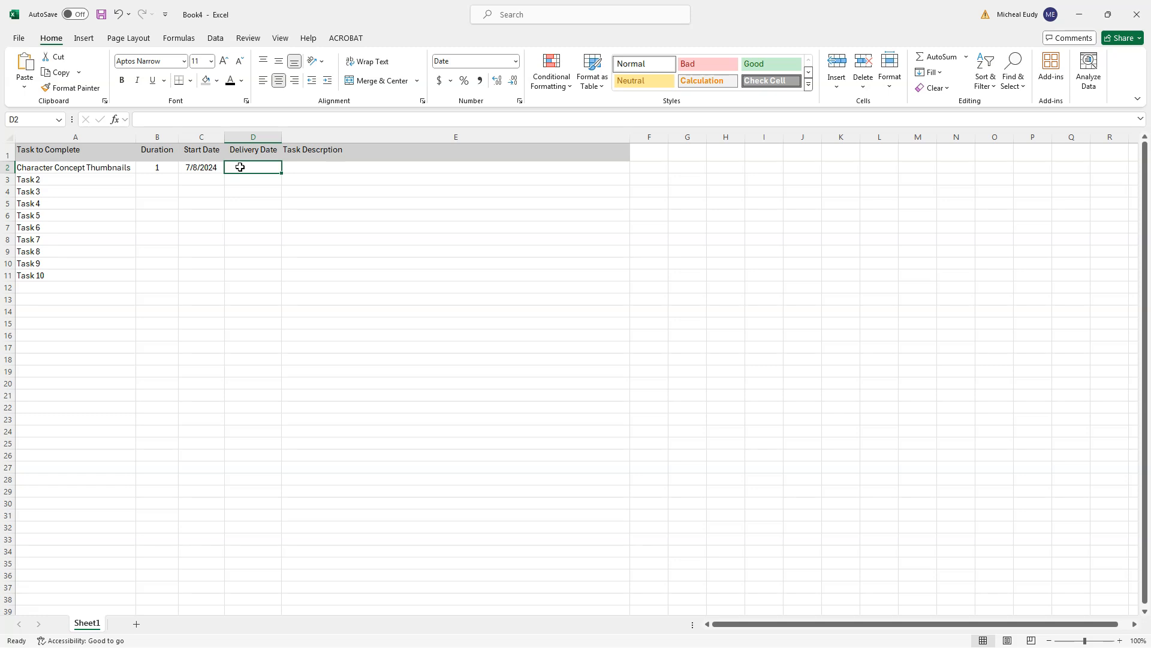
{"action": "type", "text": "="}
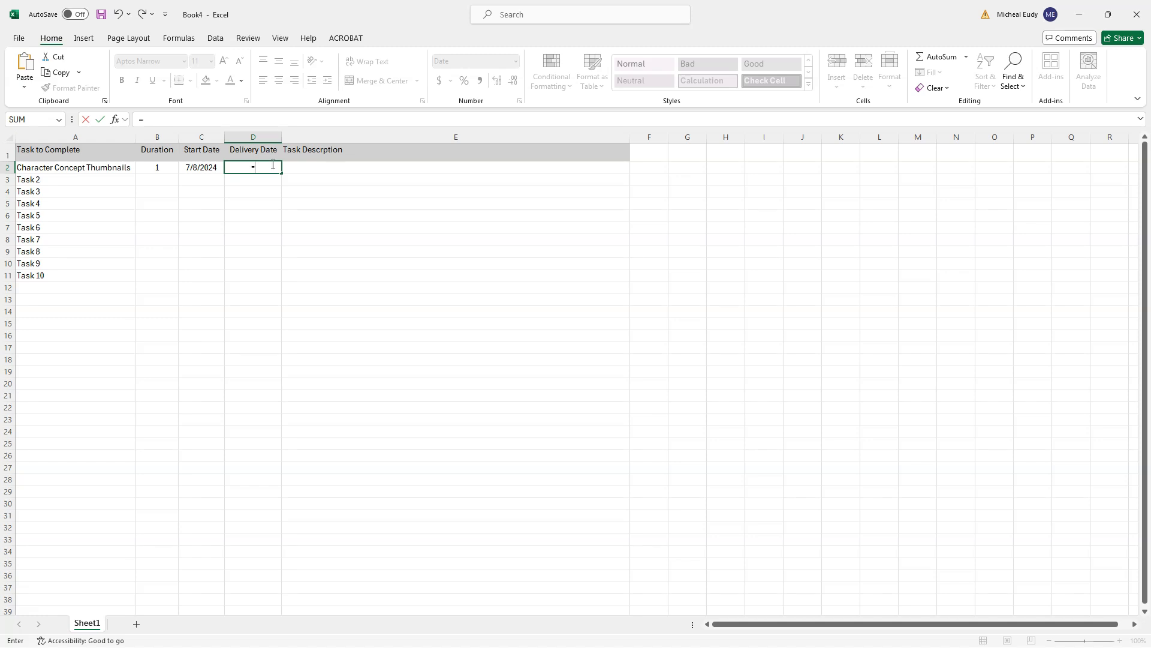
{"action": "left_click", "coordinate": [198, 166]}
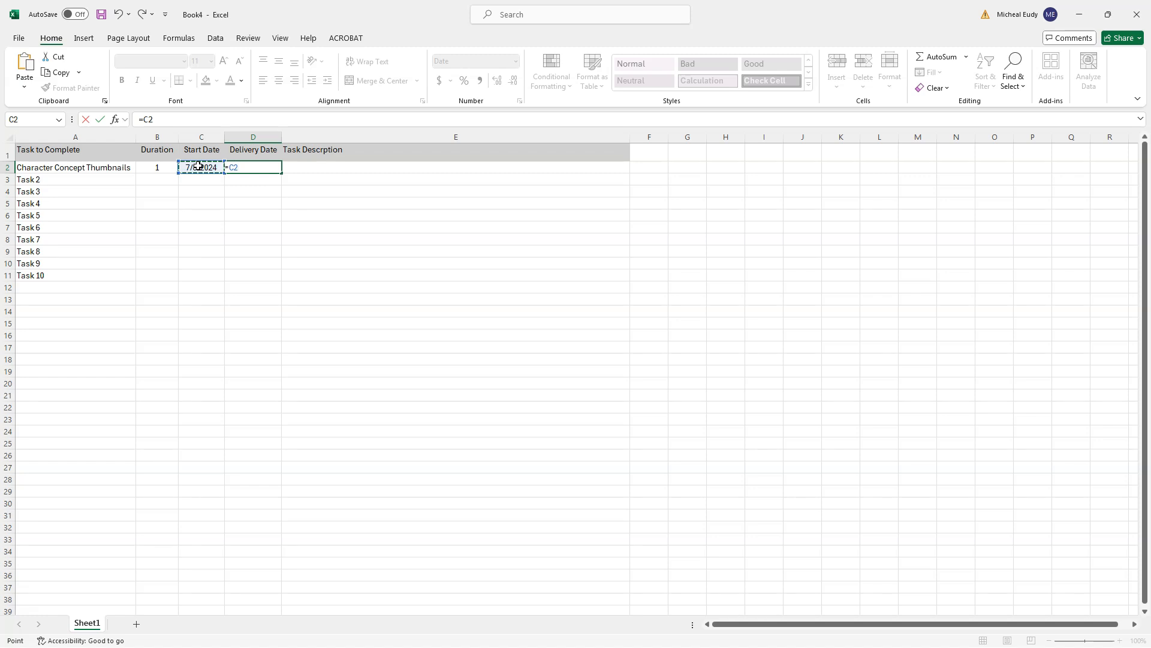
{"action": "type", "text": "+"}
{"action": "left_click", "coordinate": [158, 166]}
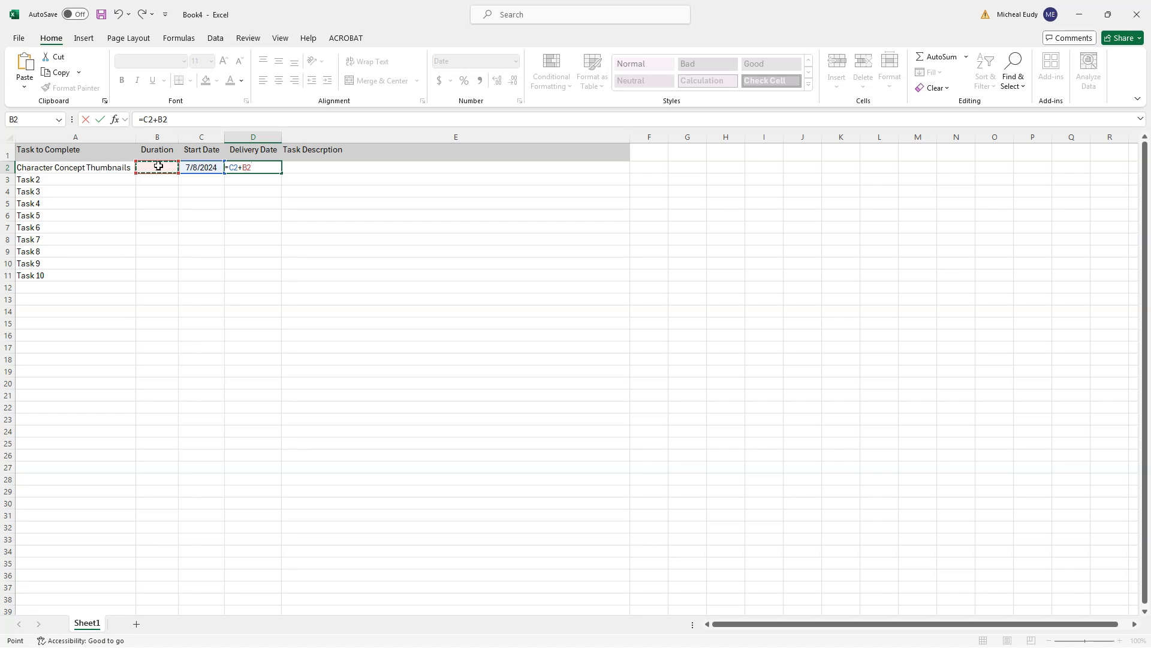
{"action": "key", "text": "Return"}
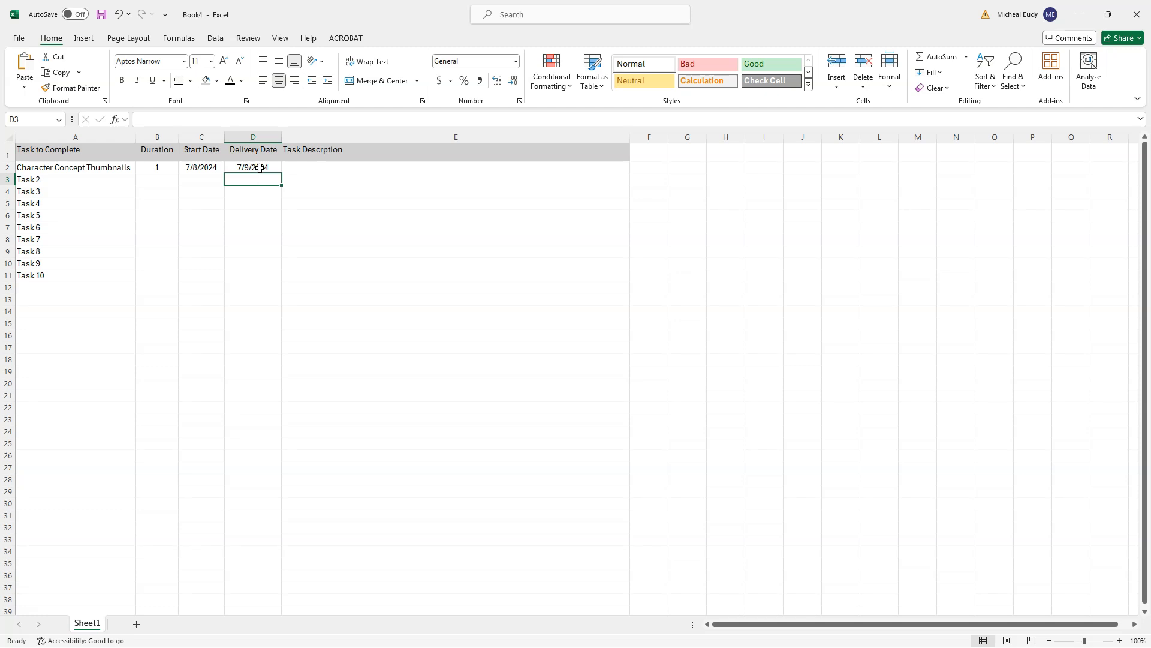
{"action": "key", "text": "ctrl+z"}
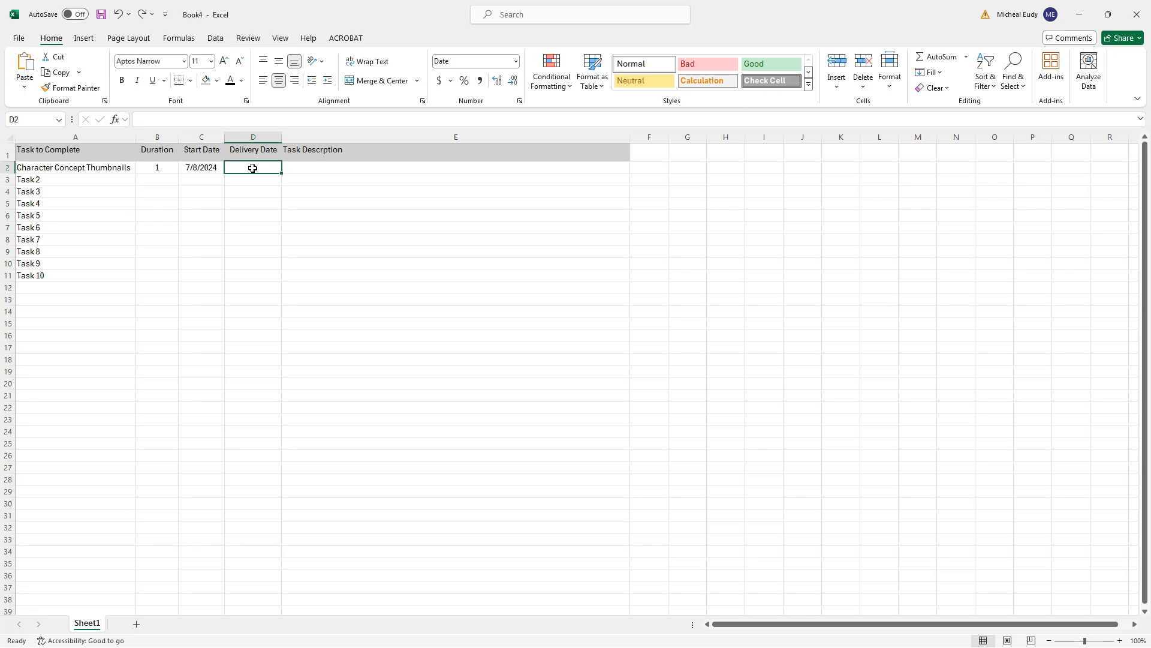
Calculate the first task's delivery date in cell D2 with the formula =C2+B2, adding the duration to the start date.
{"action": "left_click", "coordinate": [277, 213]}
{"action": "left_click", "coordinate": [240, 167]}
{"action": "type", "text": "="}
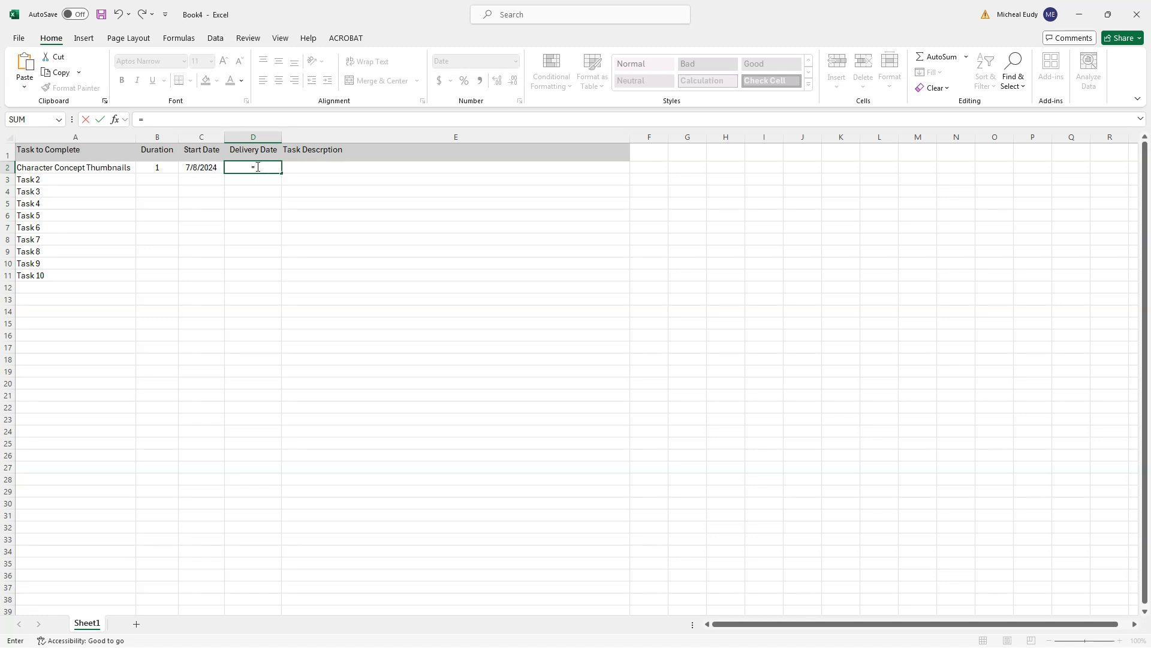
{"action": "left_click", "coordinate": [200, 167]}
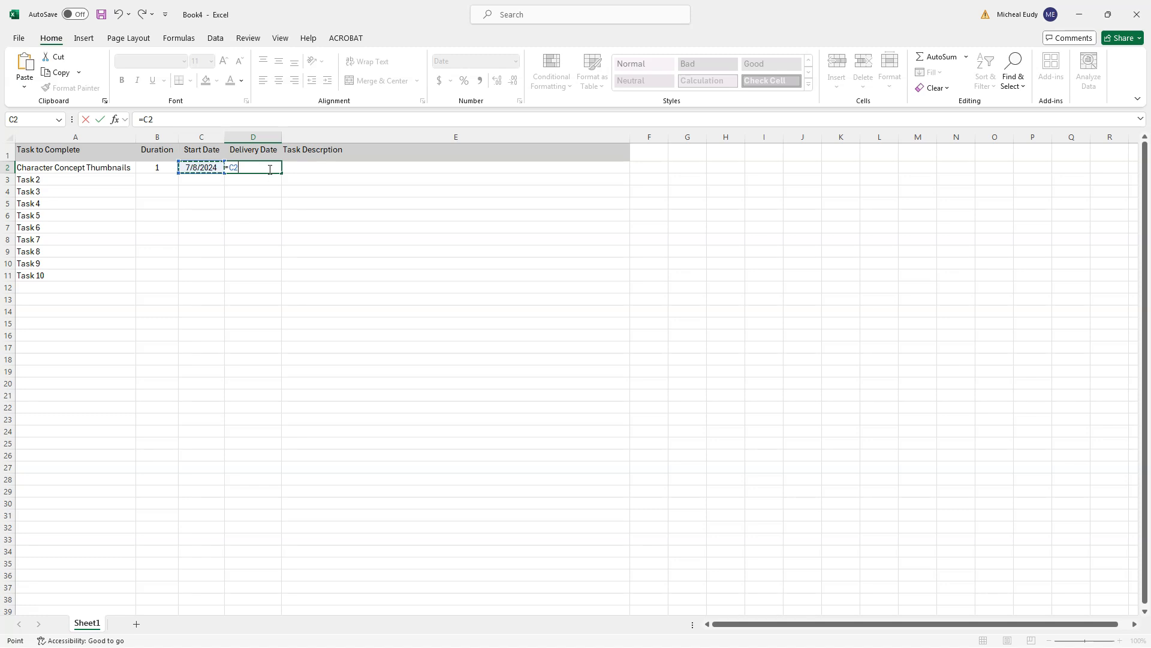
{"action": "type", "text": "+"}
{"action": "left_click", "coordinate": [154, 166]}
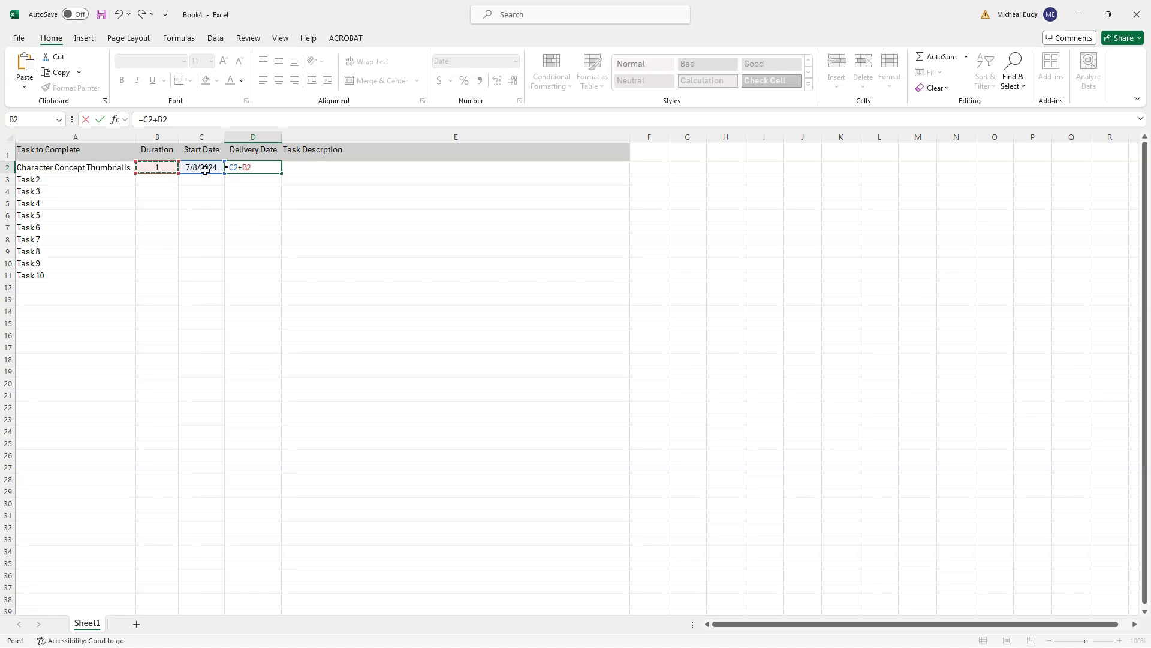
{"action": "left_click", "coordinate": [153, 169]}
{"action": "key", "text": "Return"}
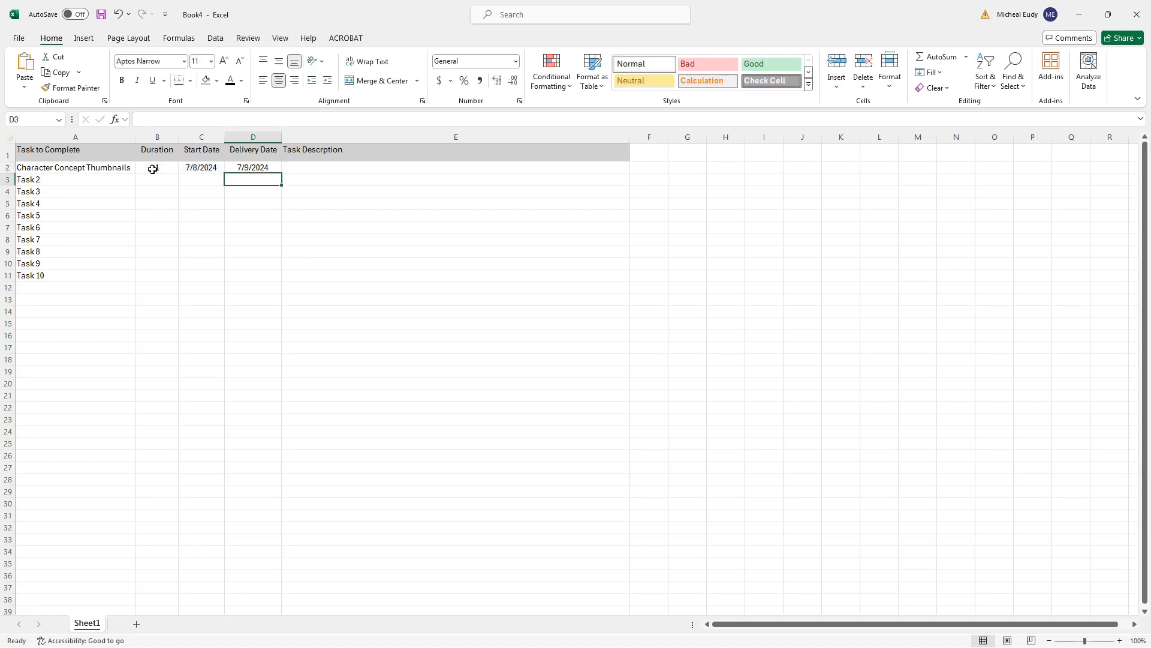
Replace the task name in cell A3 with "Character Concept Review".
{"action": "left_click", "coordinate": [164, 167]}
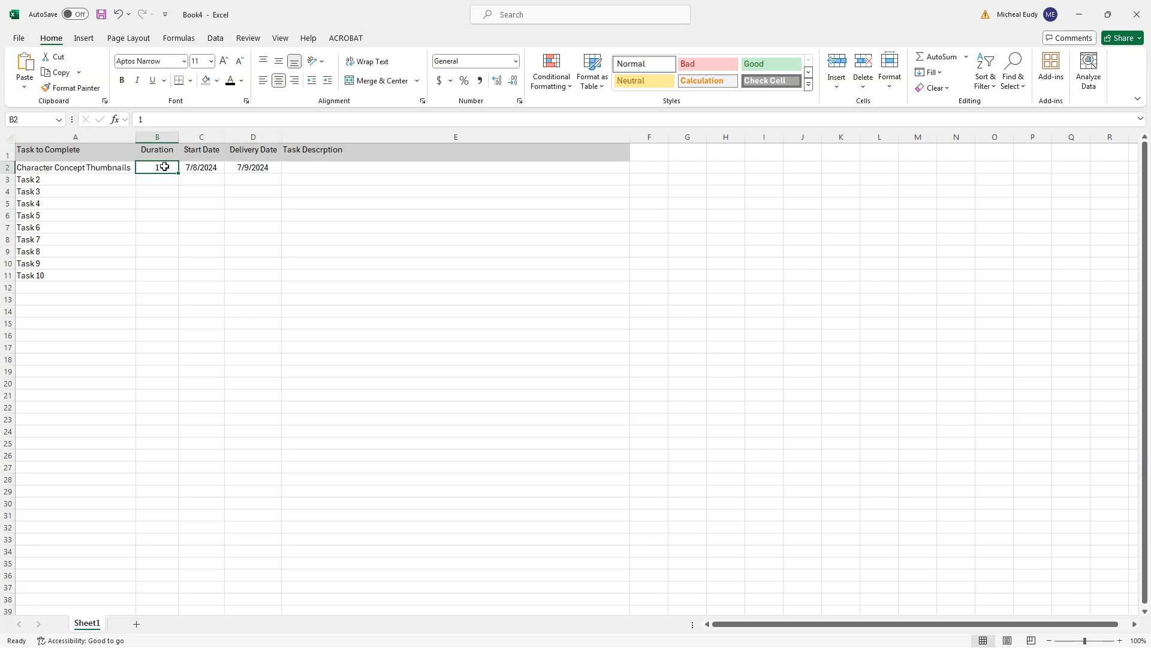
{"action": "left_click", "coordinate": [66, 180]}
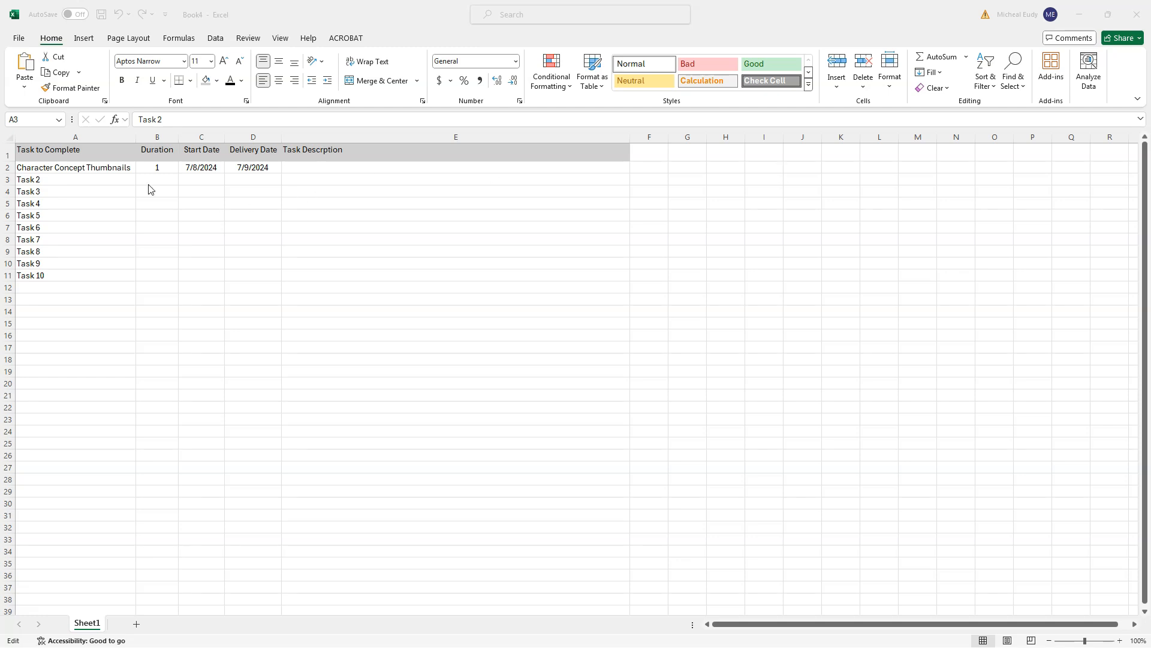
{"action": "left_click", "coordinate": [68, 179]}
{"action": "double_click", "coordinate": [38, 179]}
{"action": "type", "text": "Character Concept Review"}
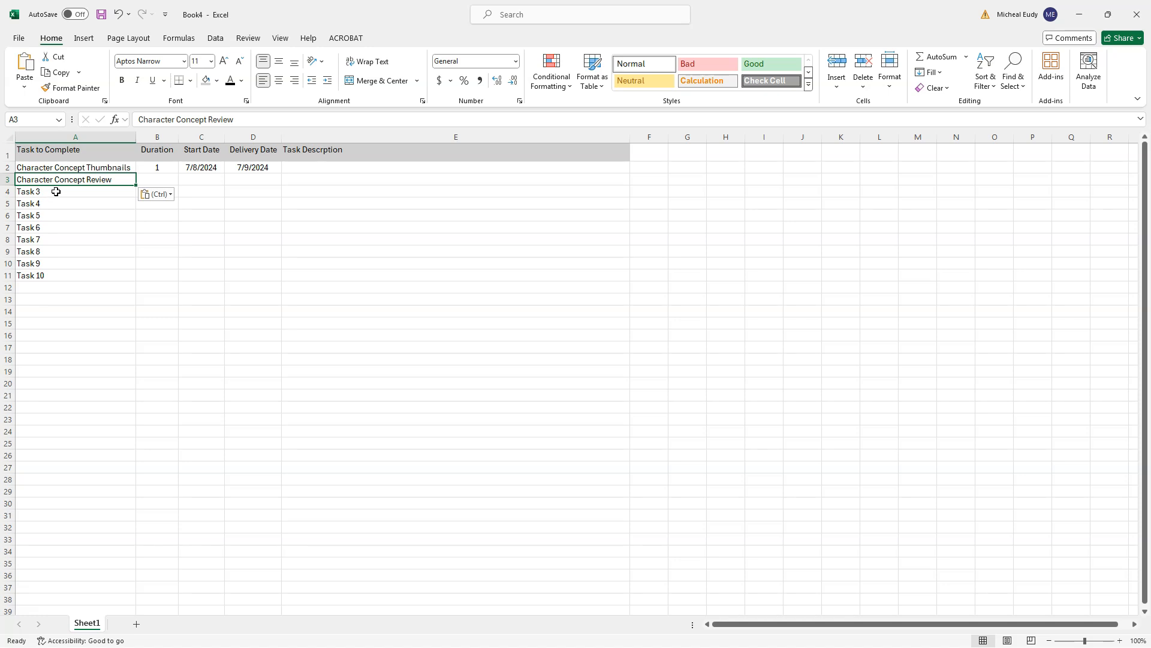
{"action": "left_click", "coordinate": [65, 166]}
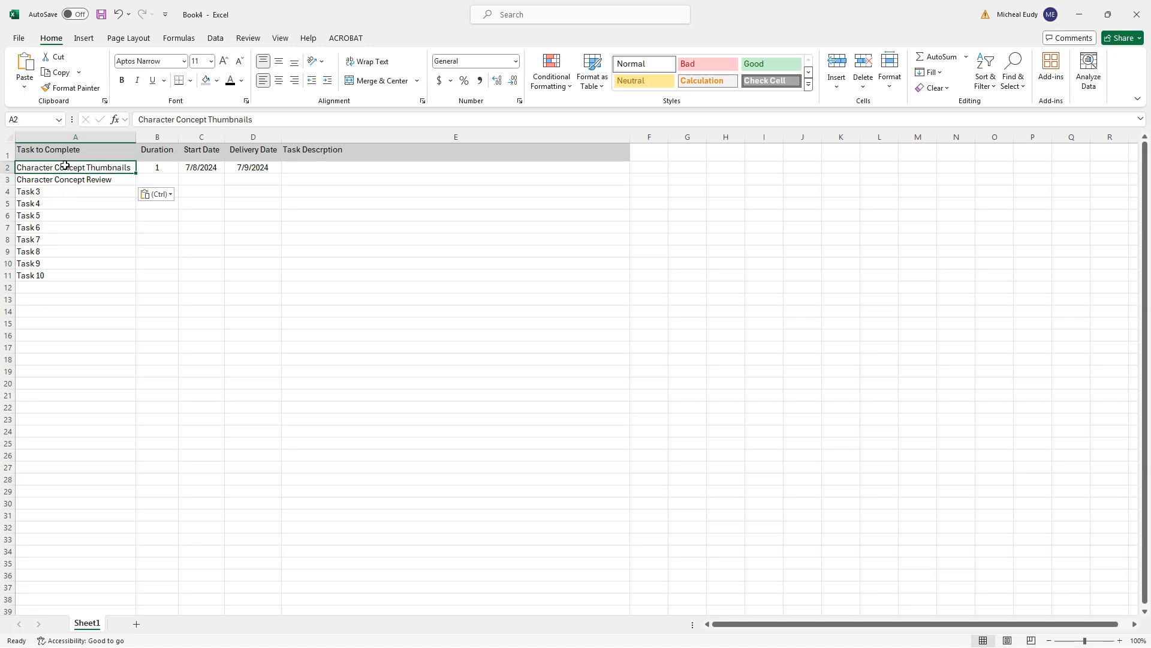
{"action": "left_click", "coordinate": [66, 179]}
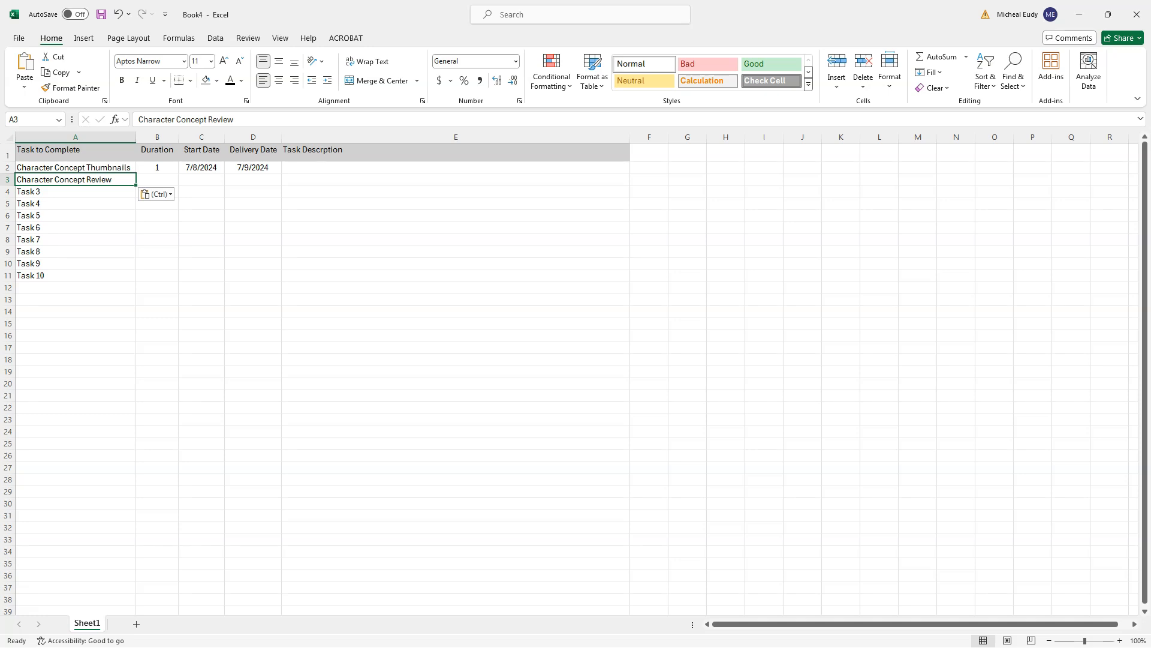
Replace the task name in cell A4 with "Character Concept Sketches".
{"action": "key", "text": "alt+Tab"}
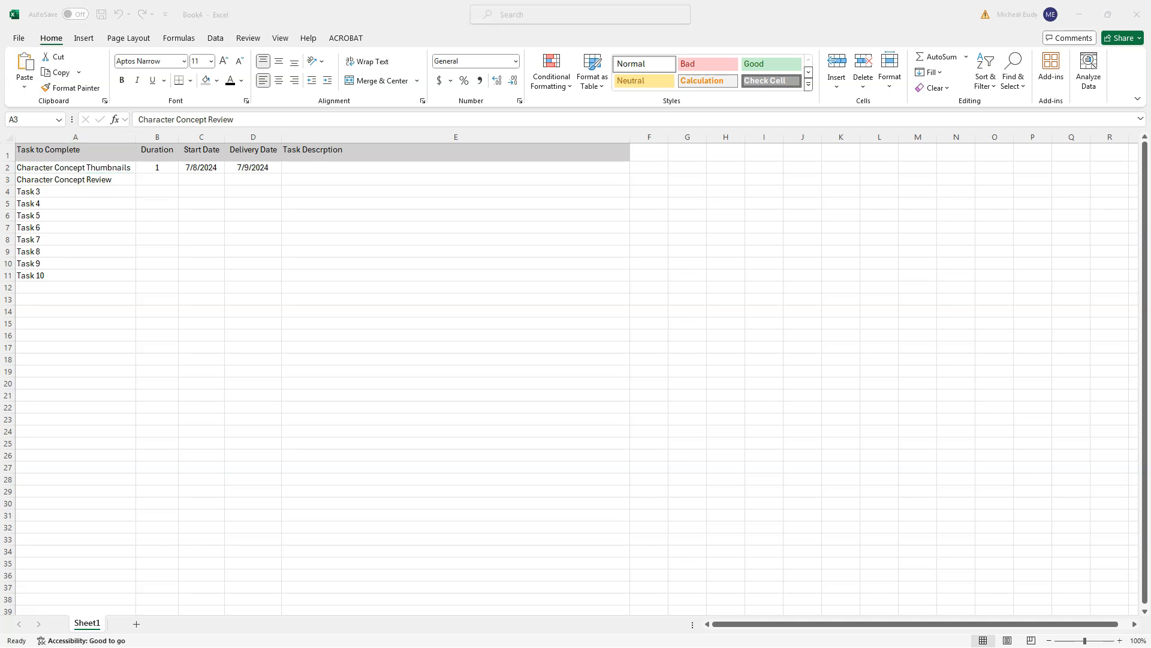
{"action": "key", "text": "F2"}
{"action": "left_click", "coordinate": [38, 190]}
{"action": "type", "text": "Character Concept Sketches"}
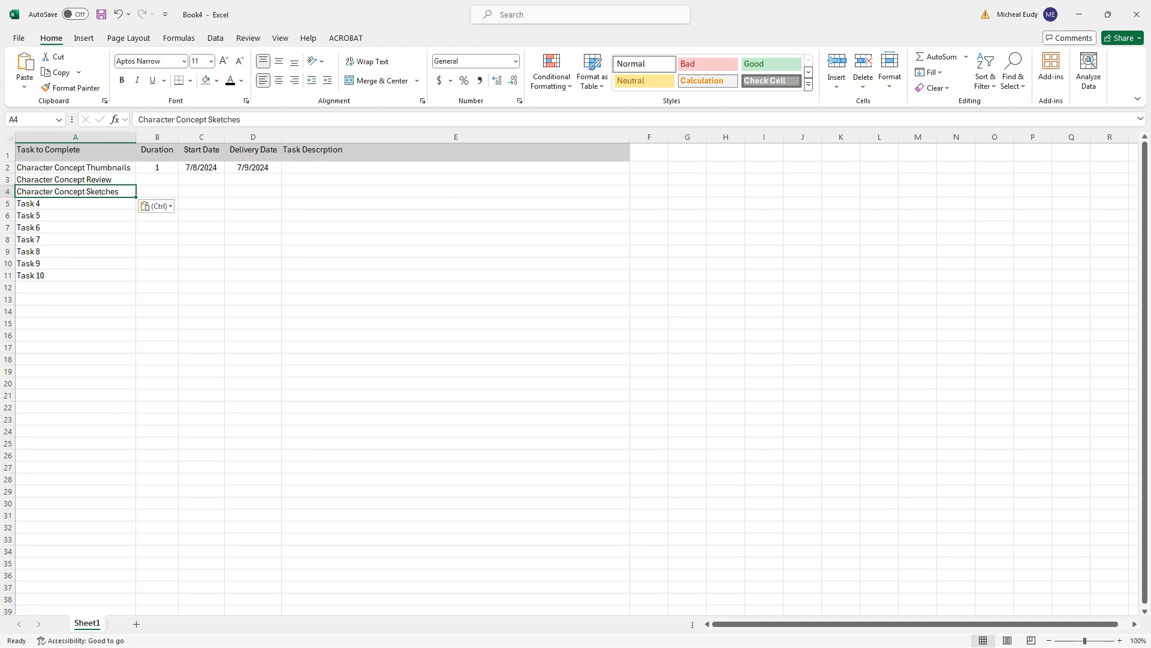
Replace the task names in cells A5 and A6 with "Character Base Mesh" and "Final Mudbox Sculpt".
{"action": "key", "text": "alt+Tab"}
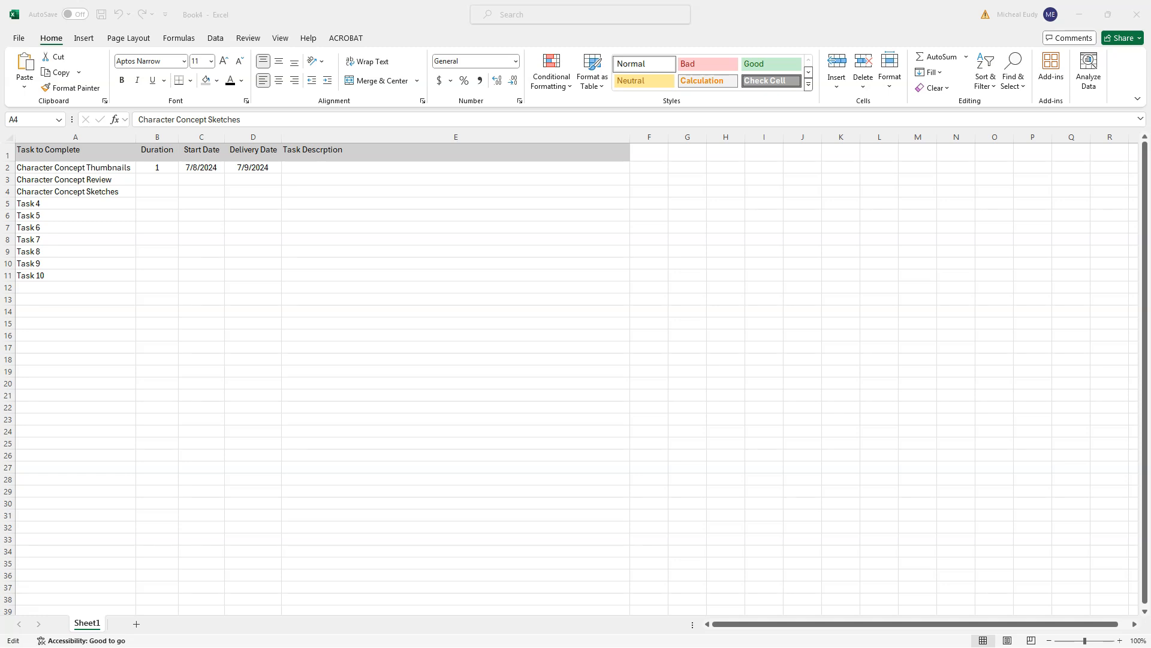
{"action": "left_click", "coordinate": [53, 205]}
{"action": "left_click", "coordinate": [36, 204]}
{"action": "type", "text": "Character Base Mesh"}
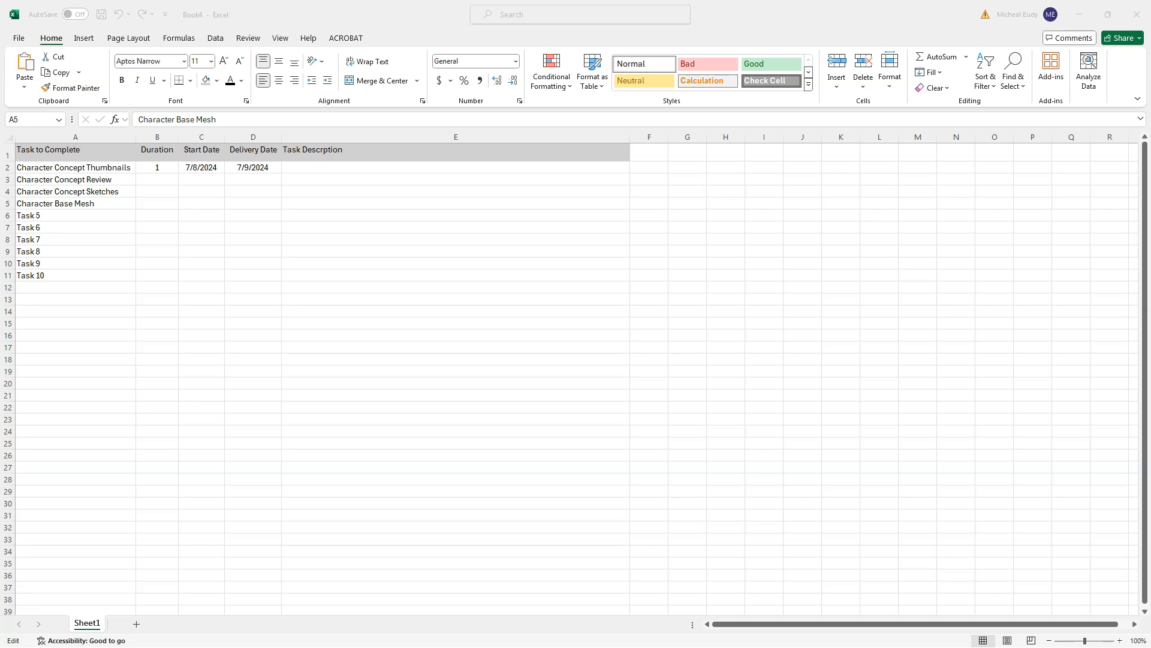
{"action": "left_click", "coordinate": [28, 208]}
{"action": "left_click", "coordinate": [30, 215]}
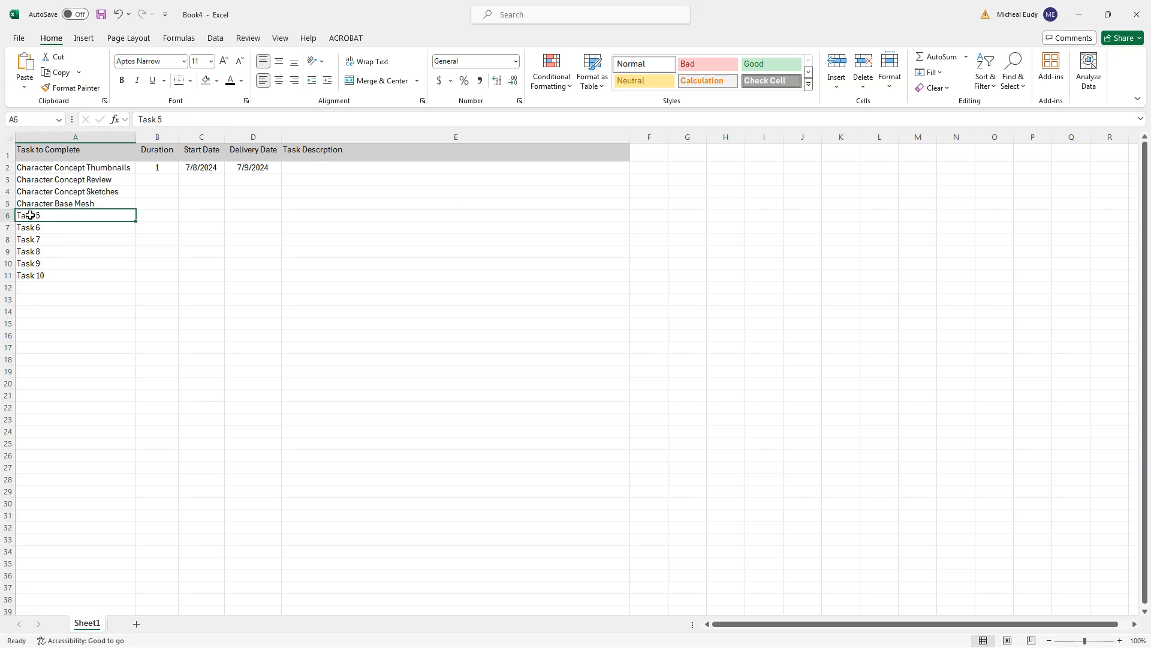
{"action": "type", "text": "Final Mudbox Sculpt"}
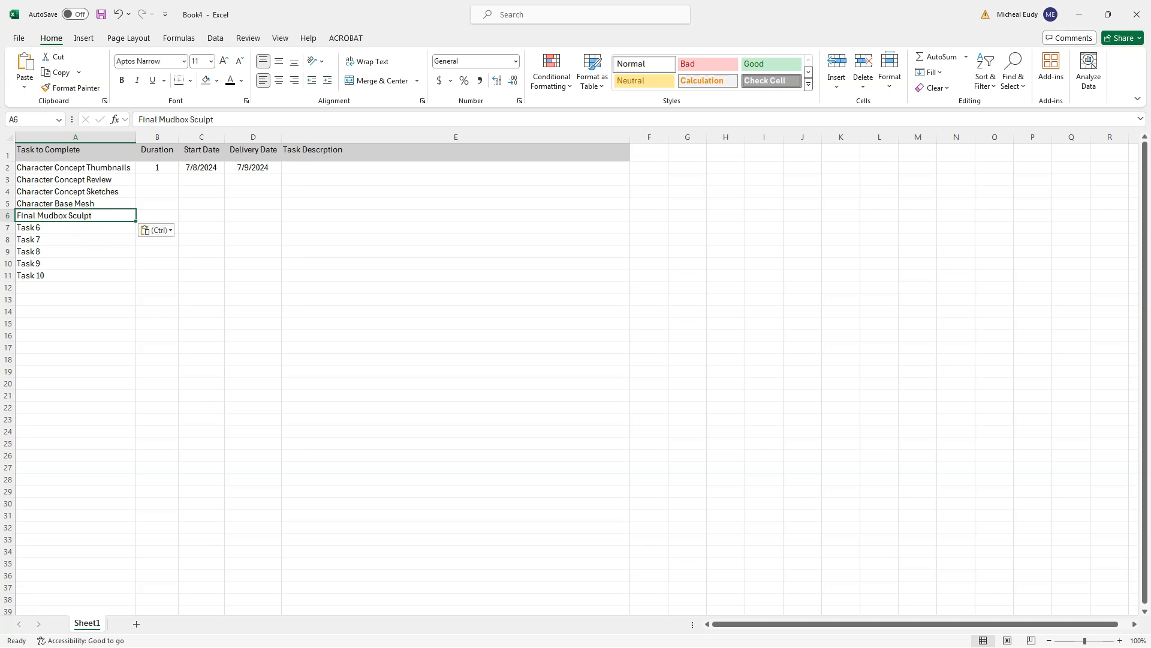
Replace the task name in cell A7 with "Sculpt Retopolgy (Maya)".
{"action": "key", "text": "alt+Tab"}
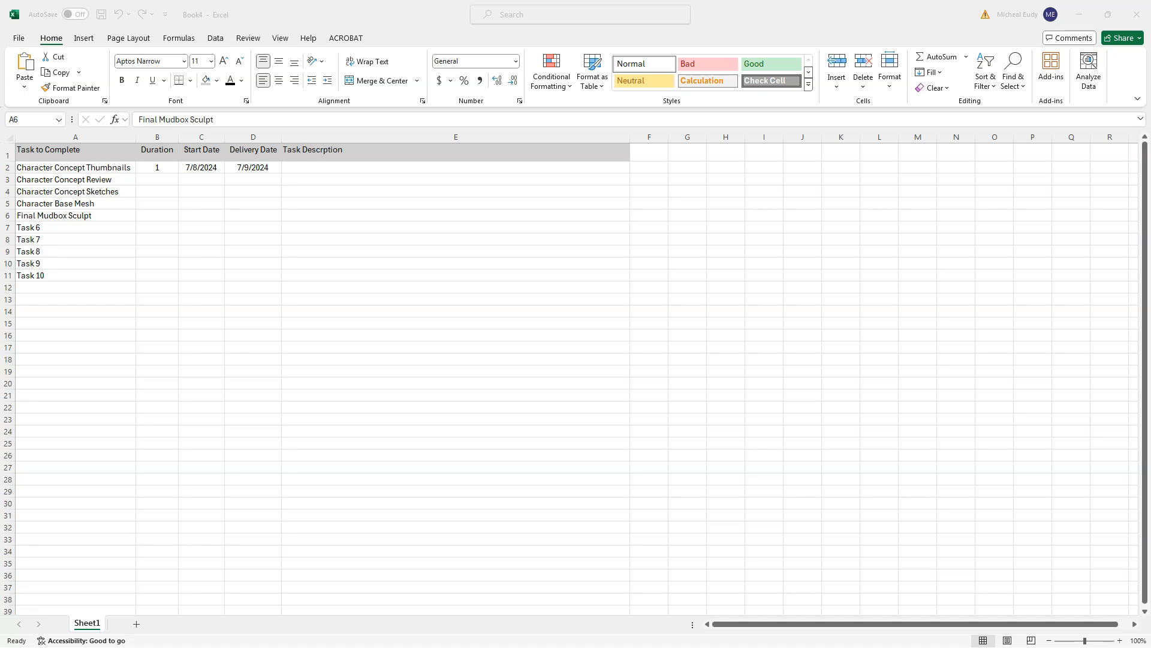
{"action": "key", "text": "F2"}
{"action": "left_click", "coordinate": [63, 231]}
{"action": "left_click", "coordinate": [40, 230]}
{"action": "type", "text": "Sculpt Retopolgy"}
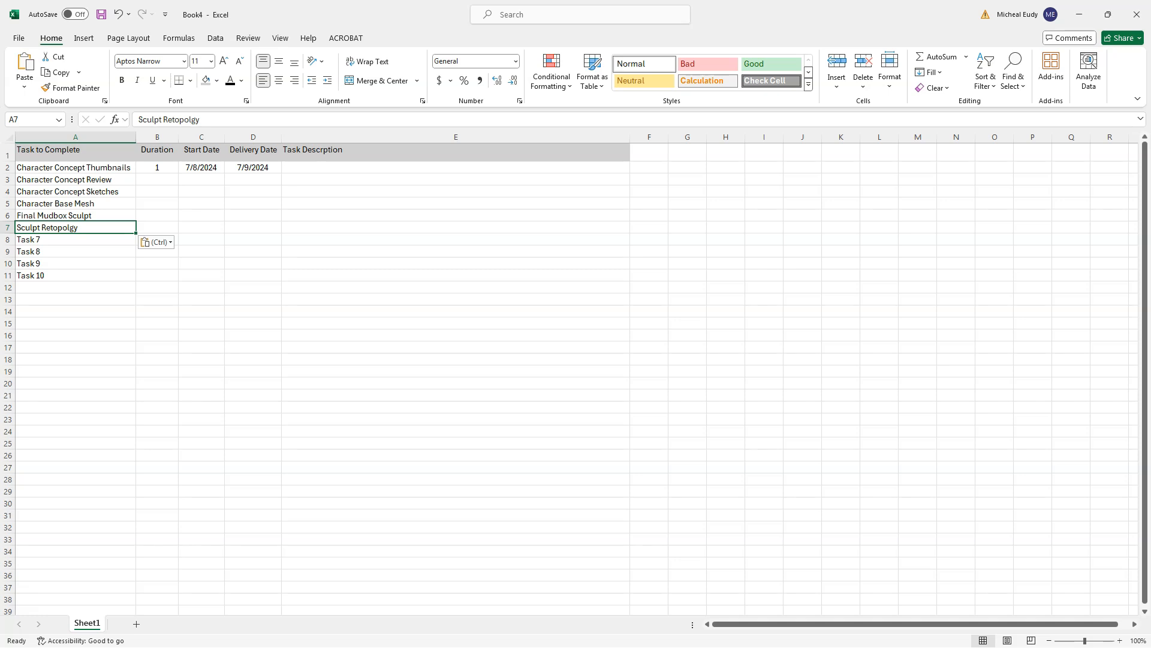
{"action": "left_click", "coordinate": [61, 205]}
{"action": "left_click", "coordinate": [205, 119]}
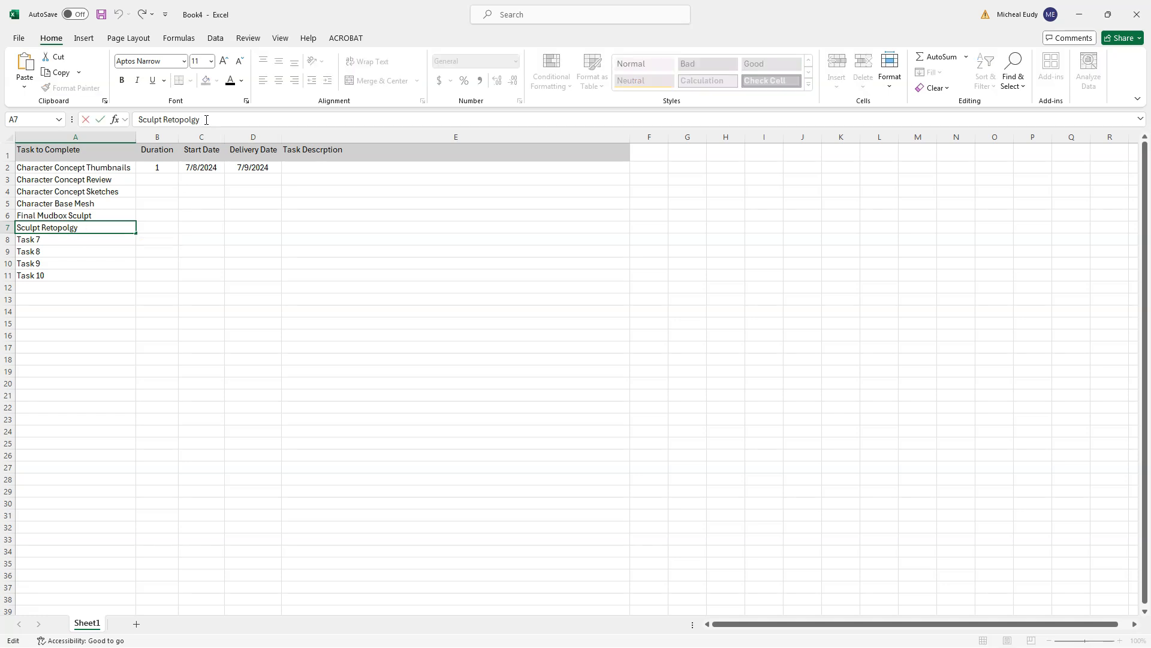
{"action": "type", "text": "(Maya)"}
{"action": "key", "text": "ctrl+Return"}
Replace the task name in cell A8 with "Realime Mesh (retopo) Unwrap / Pack".
{"action": "left_click", "coordinate": [54, 239]}
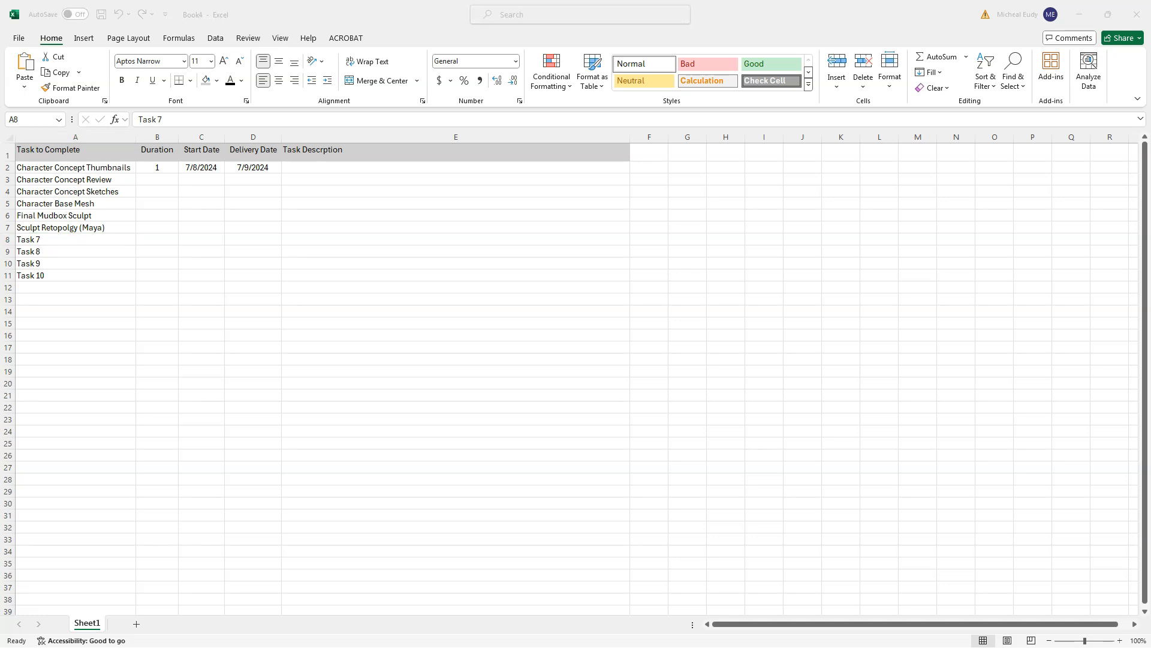
{"action": "key", "text": "F2"}
{"action": "left_click", "coordinate": [60, 241]}
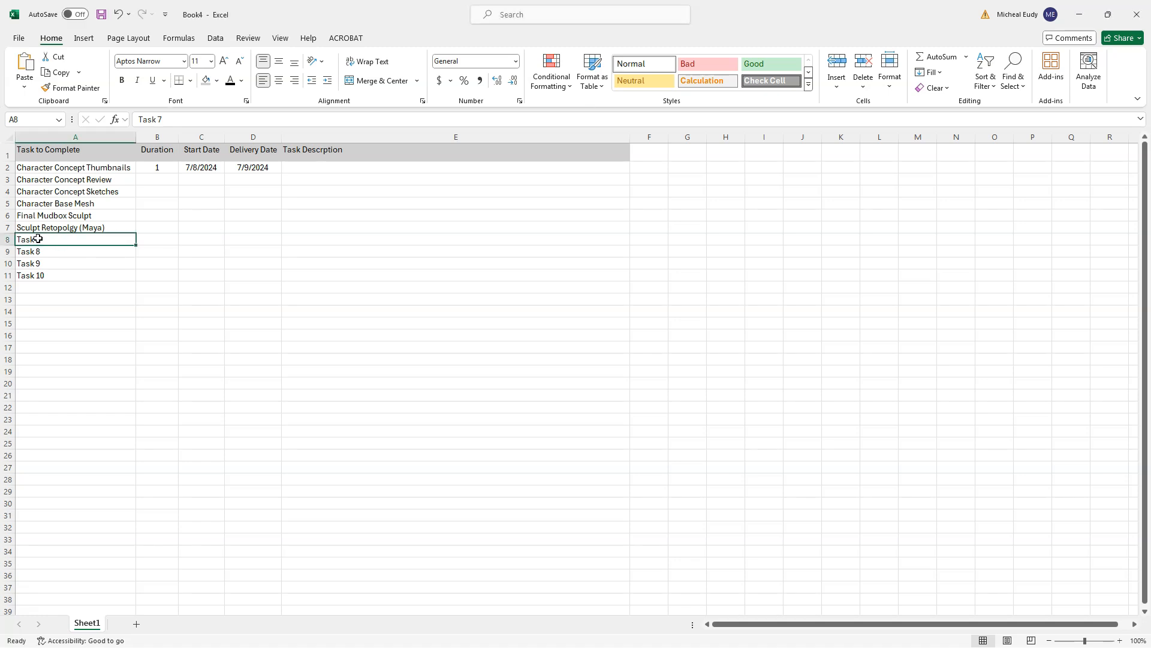
{"action": "type", "text": "Realime Mesh (retopo) Unwrap / Pack"}
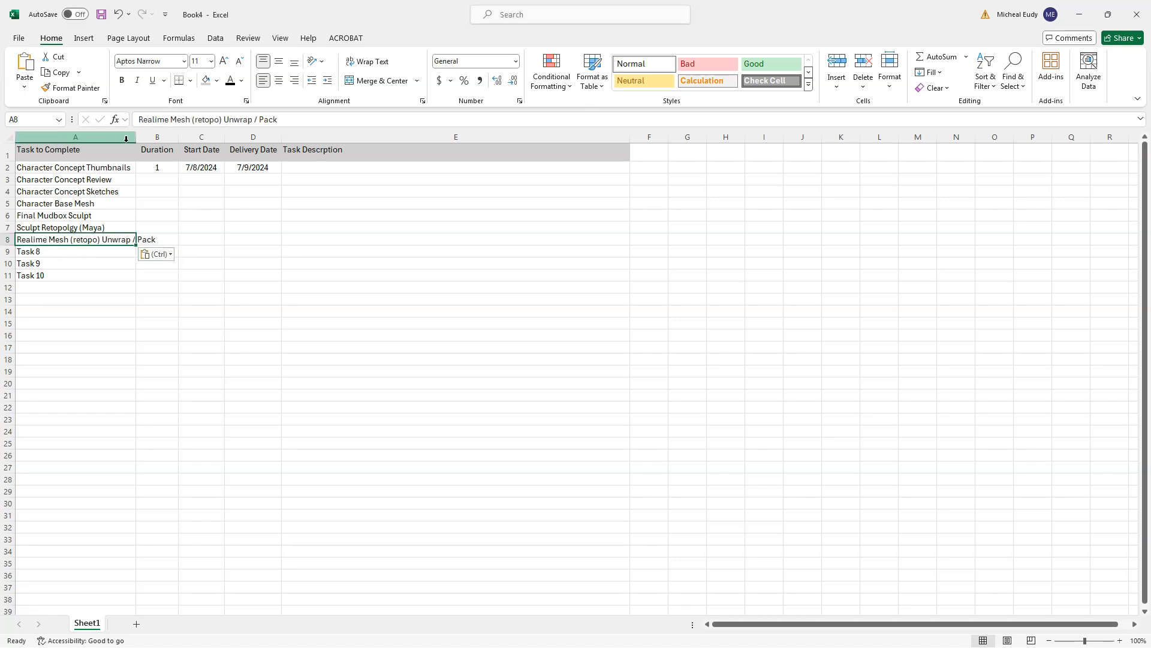
AutoFit the width of column A to the task names in cells A2 to A11.
{"action": "left_click", "coordinate": [227, 314]}
{"action": "left_click_drag", "start_coordinate": [69, 169], "coordinate": [80, 268]}
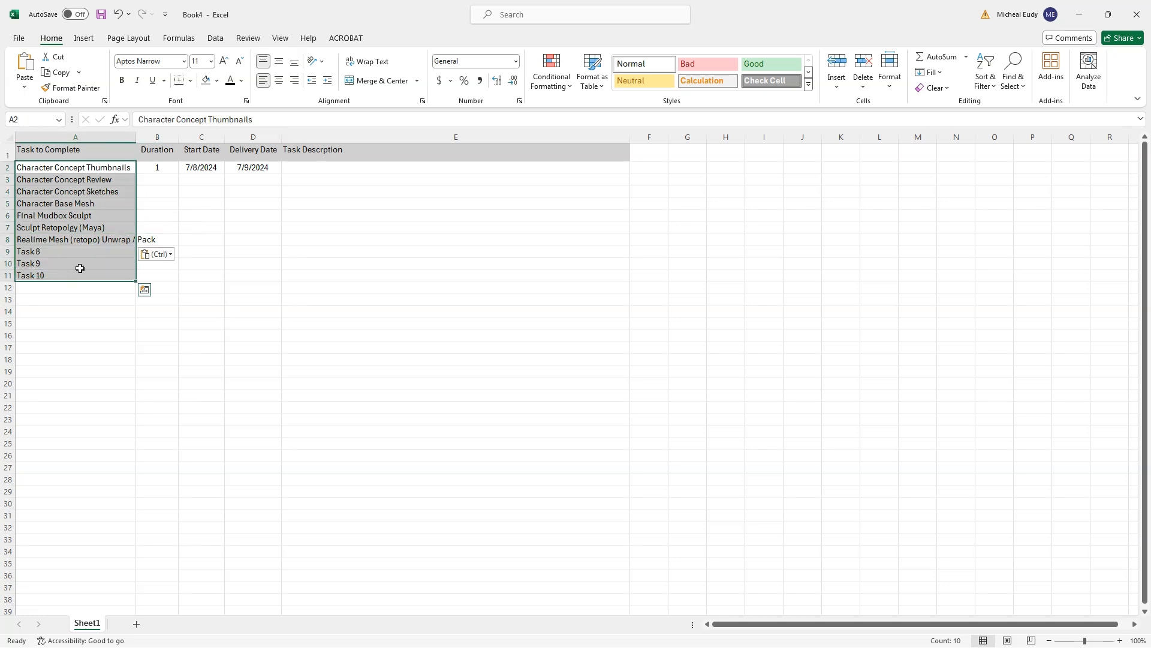
{"action": "left_click", "coordinate": [890, 71]}
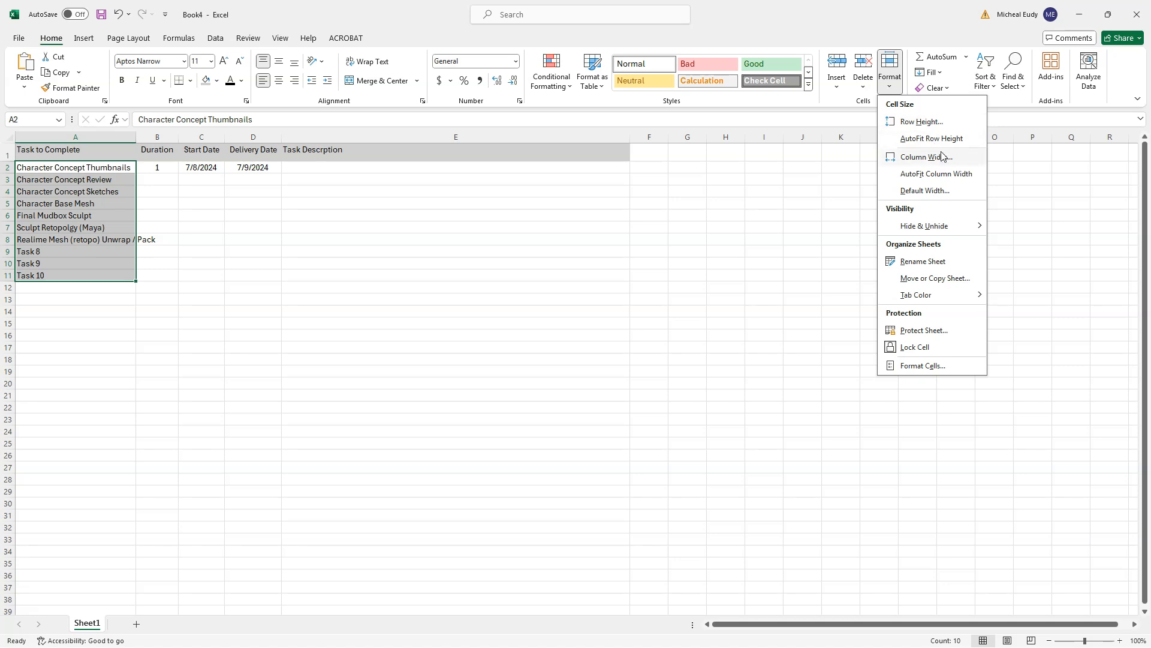
{"action": "left_click", "coordinate": [936, 174]}
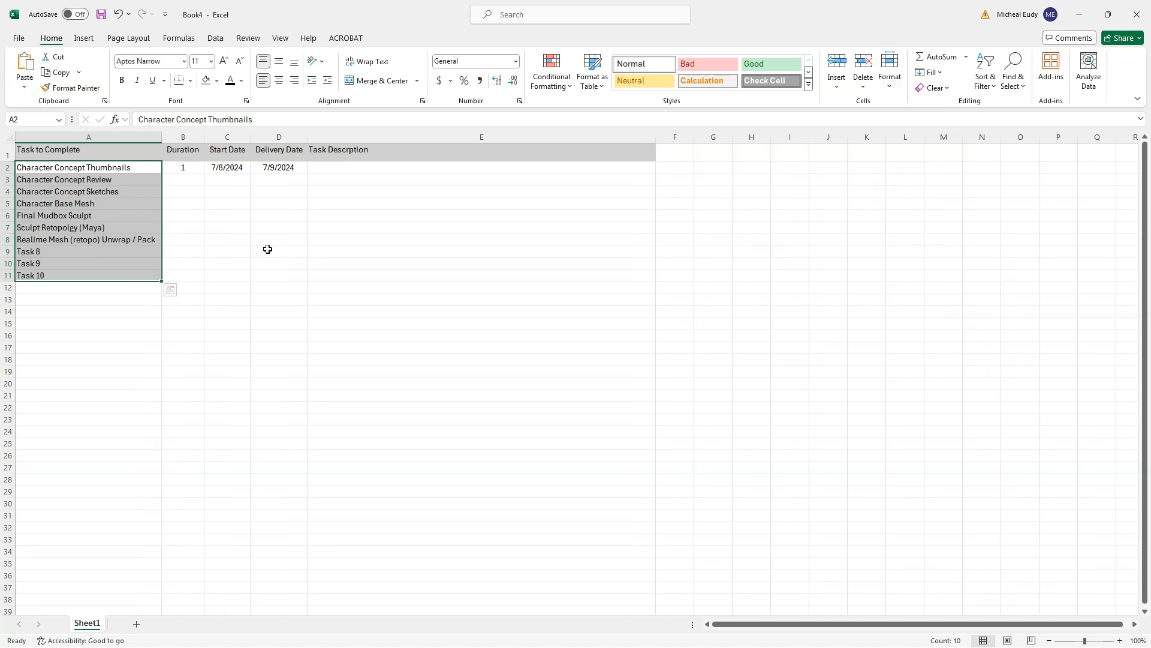
Replace the task names in cells A9 and A10 with "Create Various Maps" and "Upload Mesh and Maps to Sketchfab".
{"action": "left_click", "coordinate": [87, 254]}
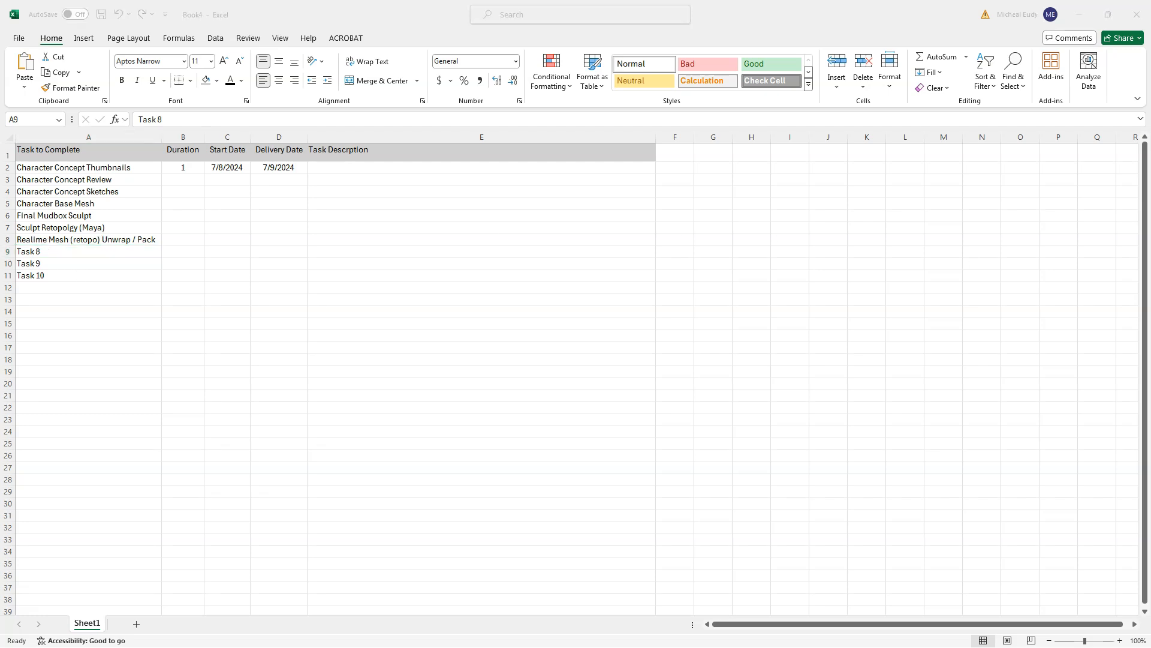
{"action": "key", "text": "F2"}
{"action": "left_click", "coordinate": [57, 252]}
{"action": "type", "text": "Create Various Maps"}
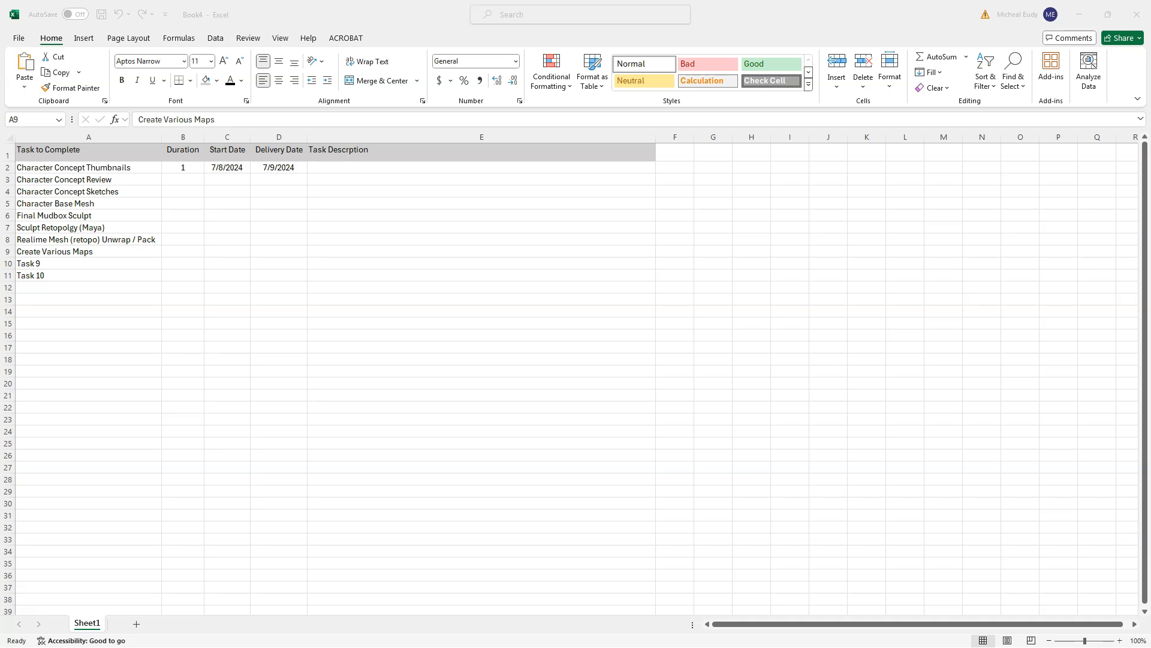
{"action": "key", "text": "F2"}
{"action": "left_click", "coordinate": [54, 264]}
{"action": "left_click", "coordinate": [33, 262]}
{"action": "type", "text": "Upload Mesh and Maps to Sketchfab"}
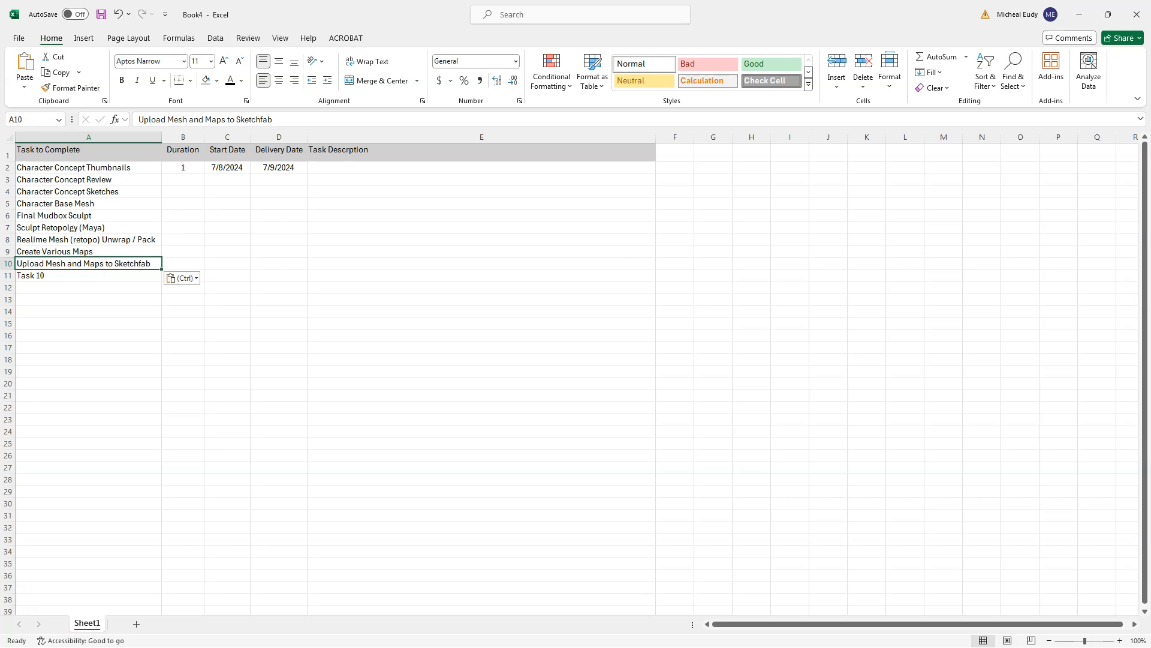
Replace the task name in cell A11 with "Post Sketchfab Viewer (Behance)".
{"action": "key", "text": "alt+Tab"}
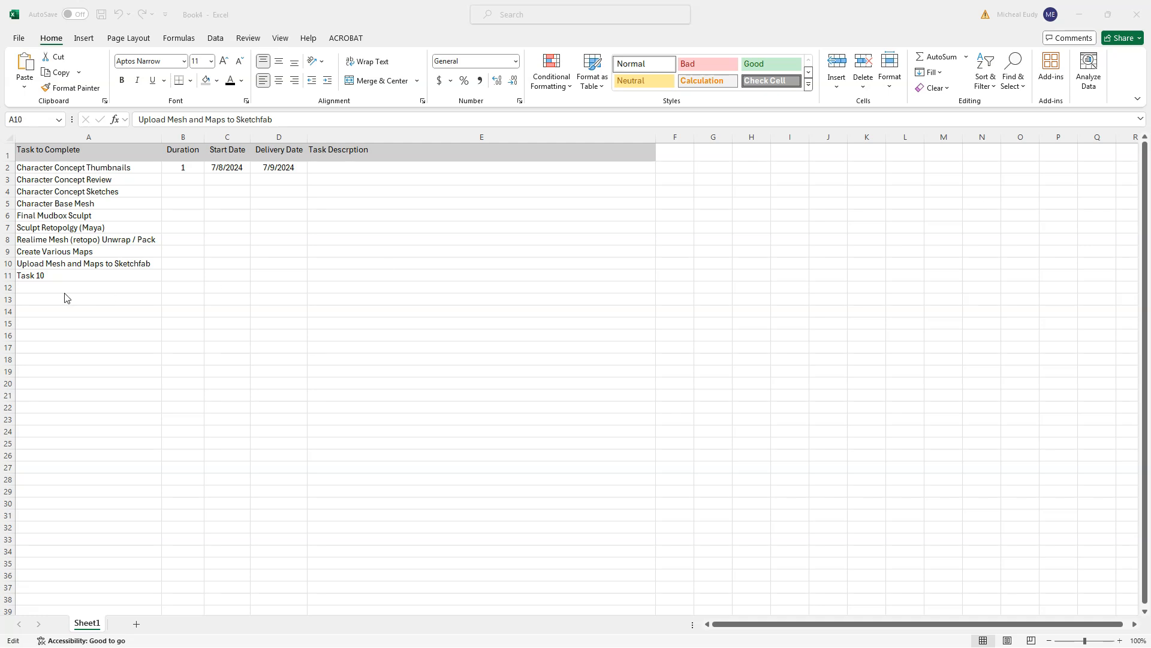
{"action": "left_click", "coordinate": [53, 275]}
{"action": "type", "text": "Post Sketchfab Viewer"}
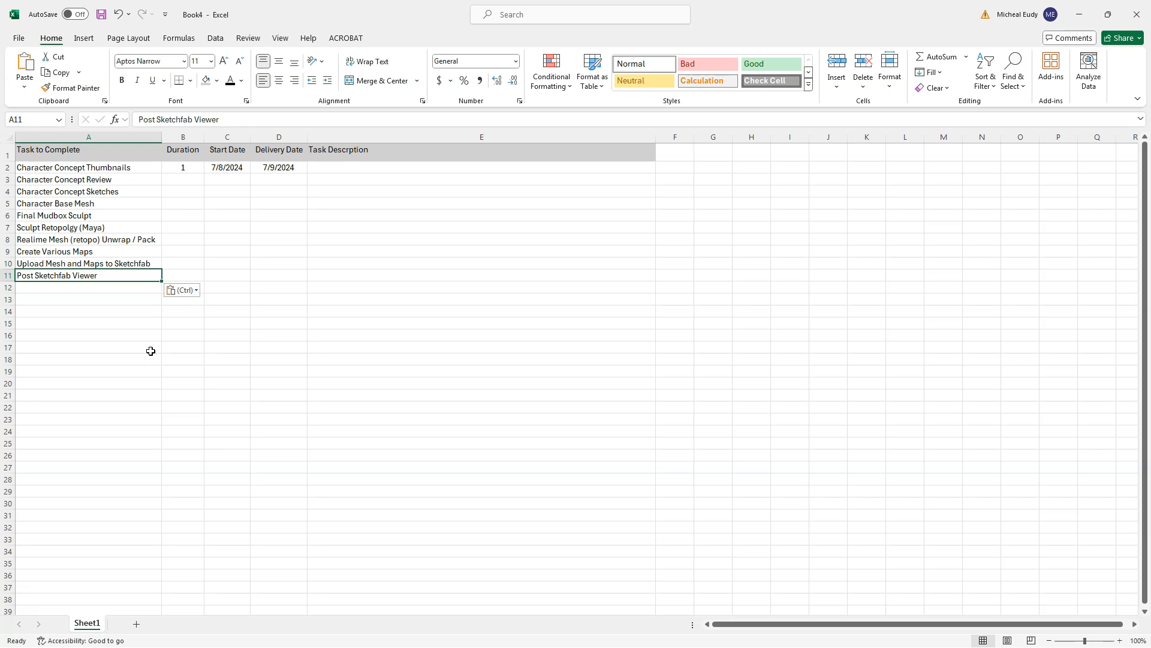
{"action": "double_click", "coordinate": [111, 276]}
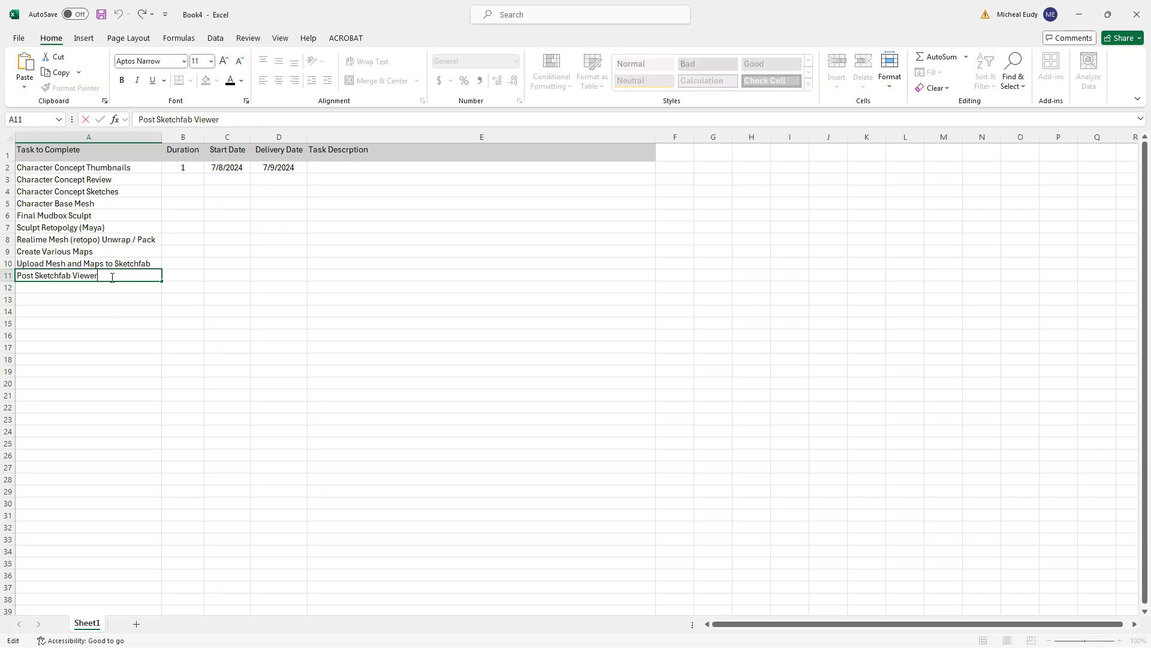
{"action": "type", "text": "(Behance"}
{"action": "left_click", "coordinate": [309, 338]}
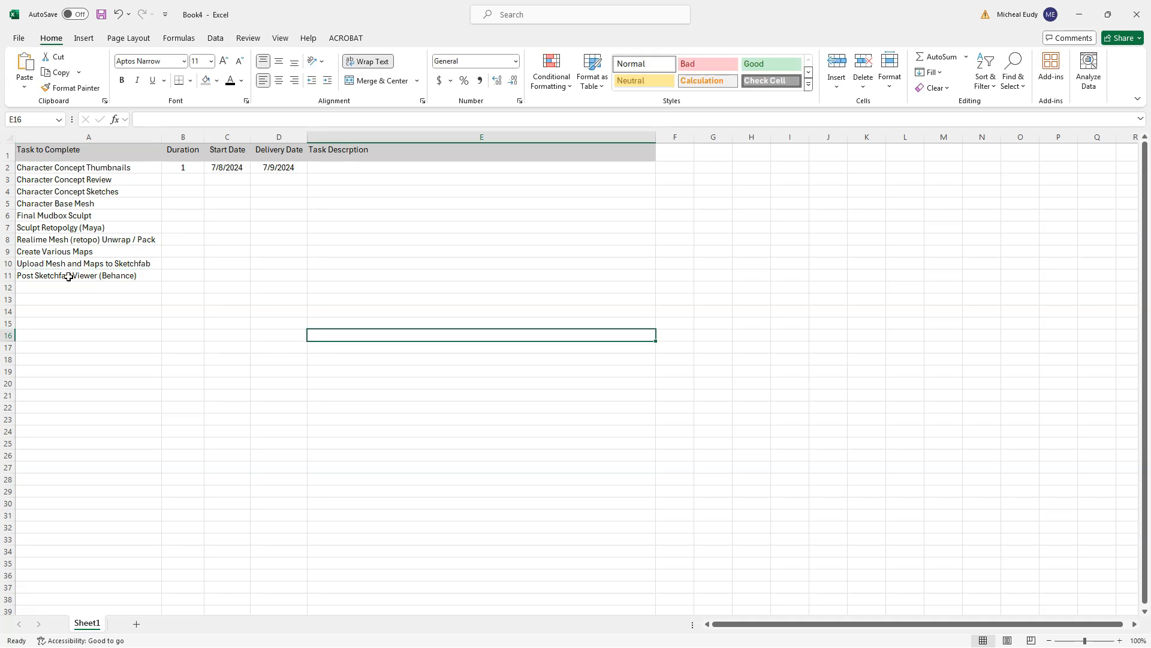
Enter the durations 1, 2, 1, 4 and 4 for the tasks in cells B3 to B7.
{"action": "left_click", "coordinate": [183, 177]}
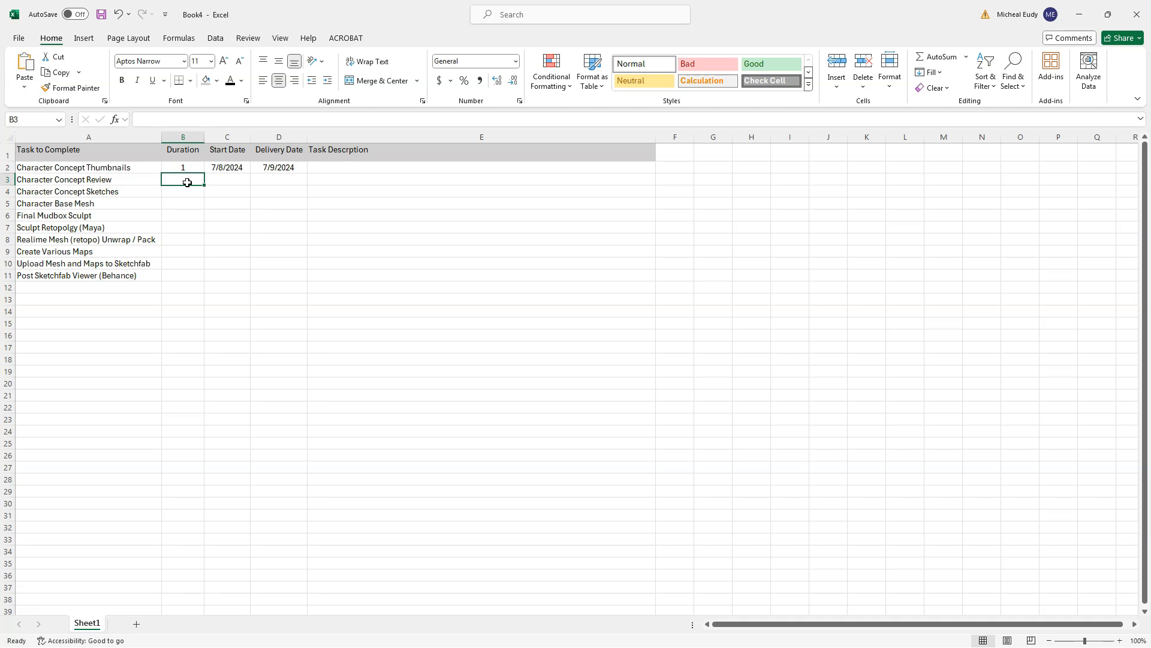
{"action": "type", "text": "1"}
{"action": "left_click", "coordinate": [184, 192]}
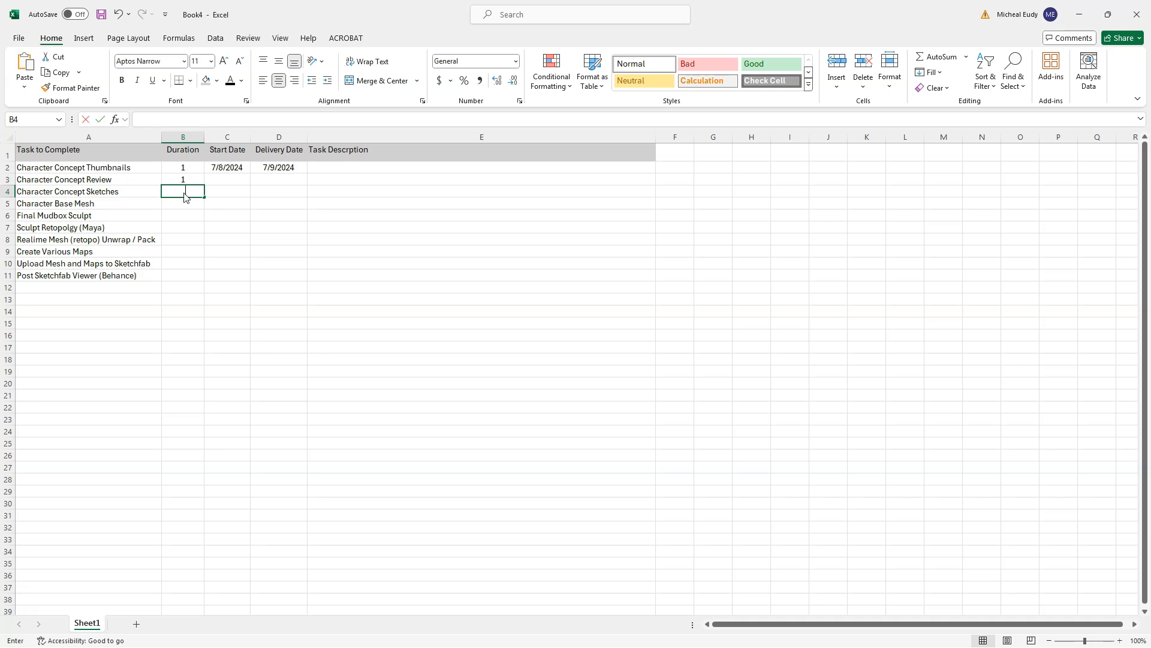
{"action": "type", "text": "2"}
{"action": "left_click", "coordinate": [183, 204]}
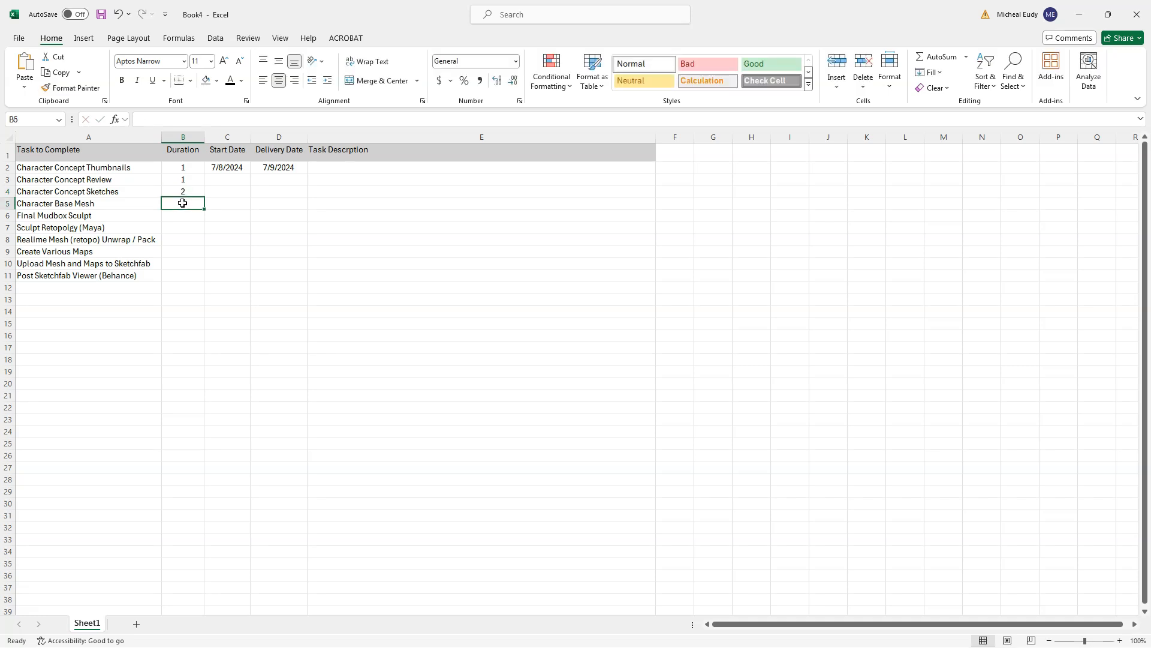
{"action": "type", "text": "1"}
{"action": "left_click", "coordinate": [182, 215]}
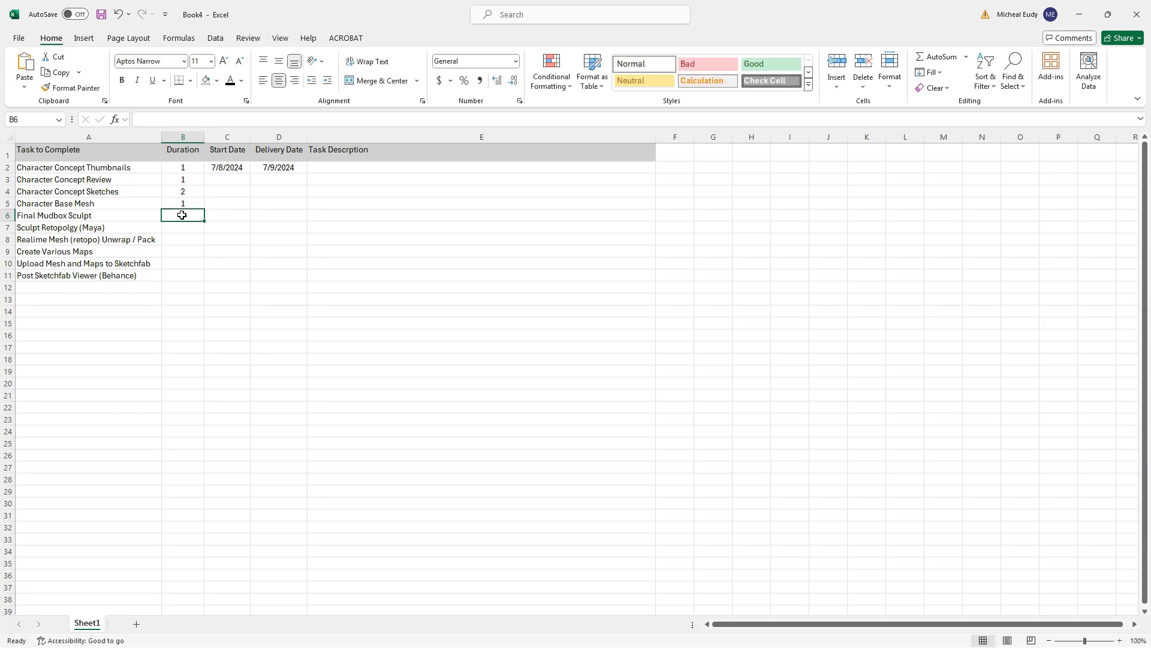
{"action": "type", "text": "4"}
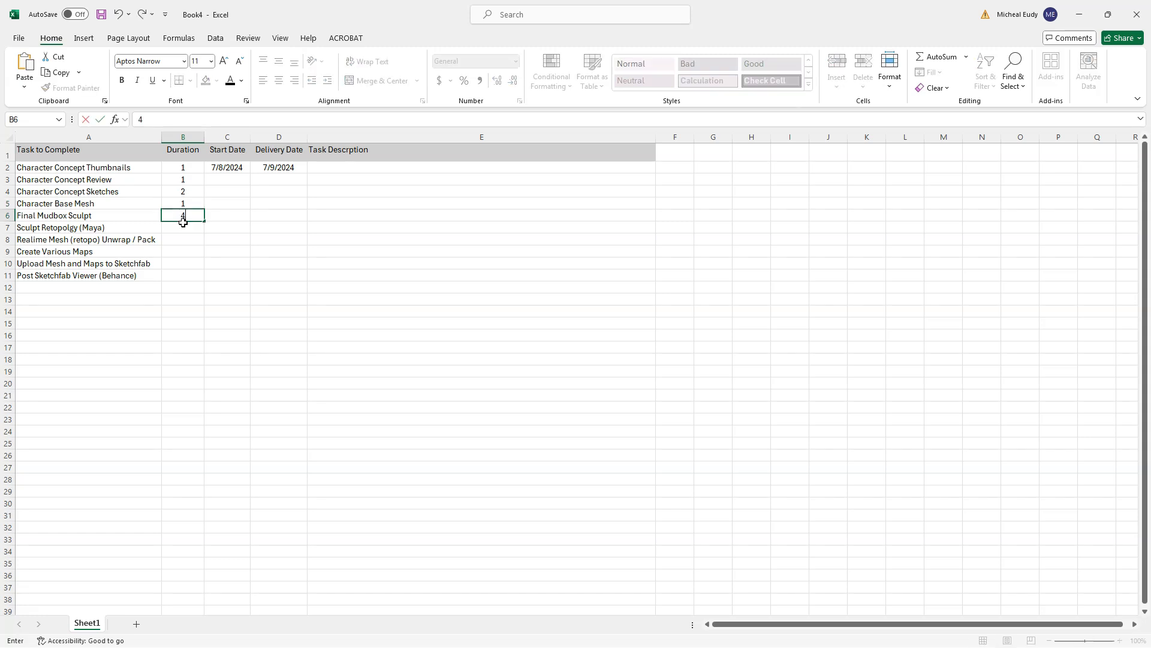
{"action": "left_click", "coordinate": [182, 227]}
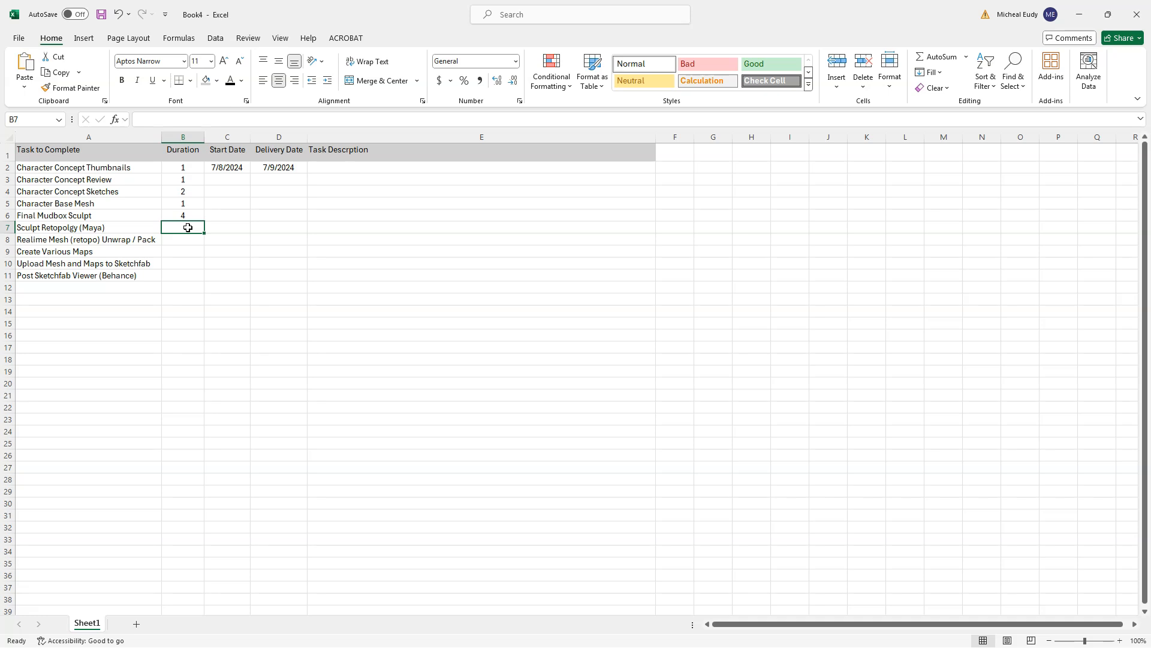
{"action": "type", "text": "4"}
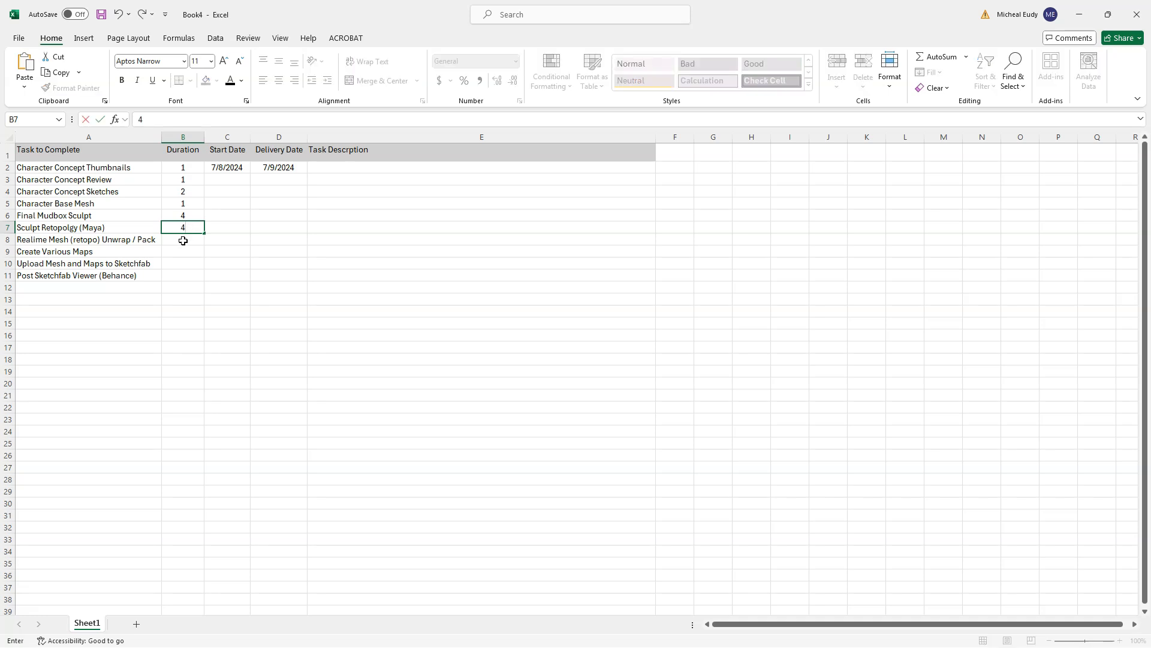
Enter the durations 2, 5, 1 and 1 for the last four tasks in cells B8 to B11.
{"action": "left_click", "coordinate": [183, 239]}
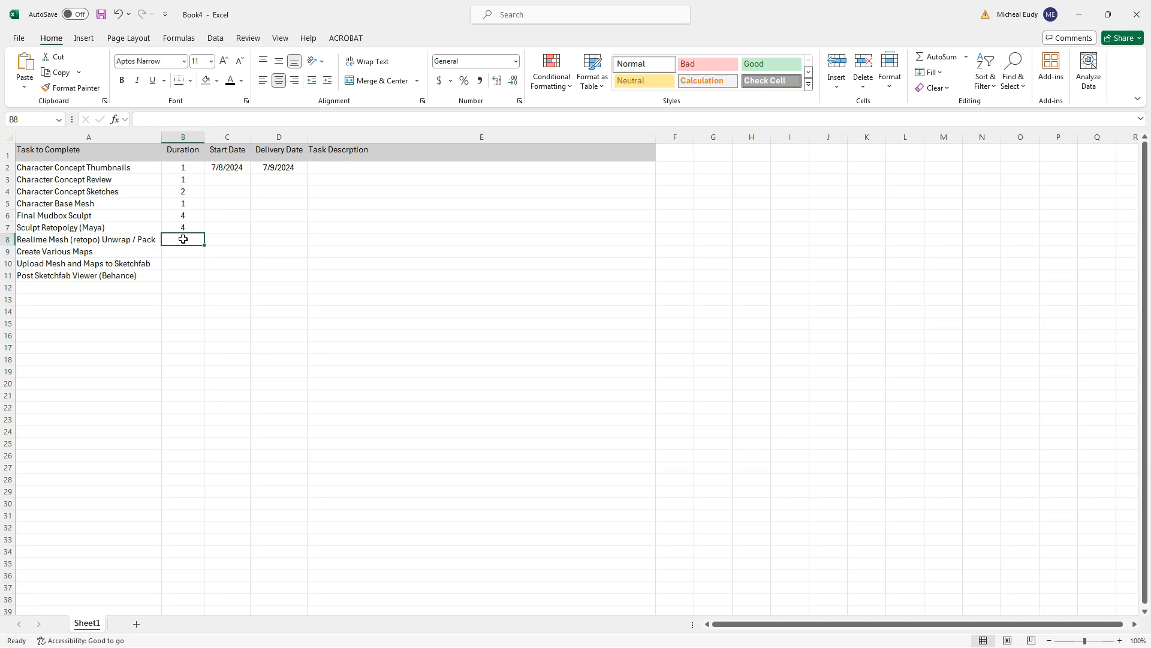
{"action": "type", "text": "2"}
{"action": "left_click", "coordinate": [183, 249]}
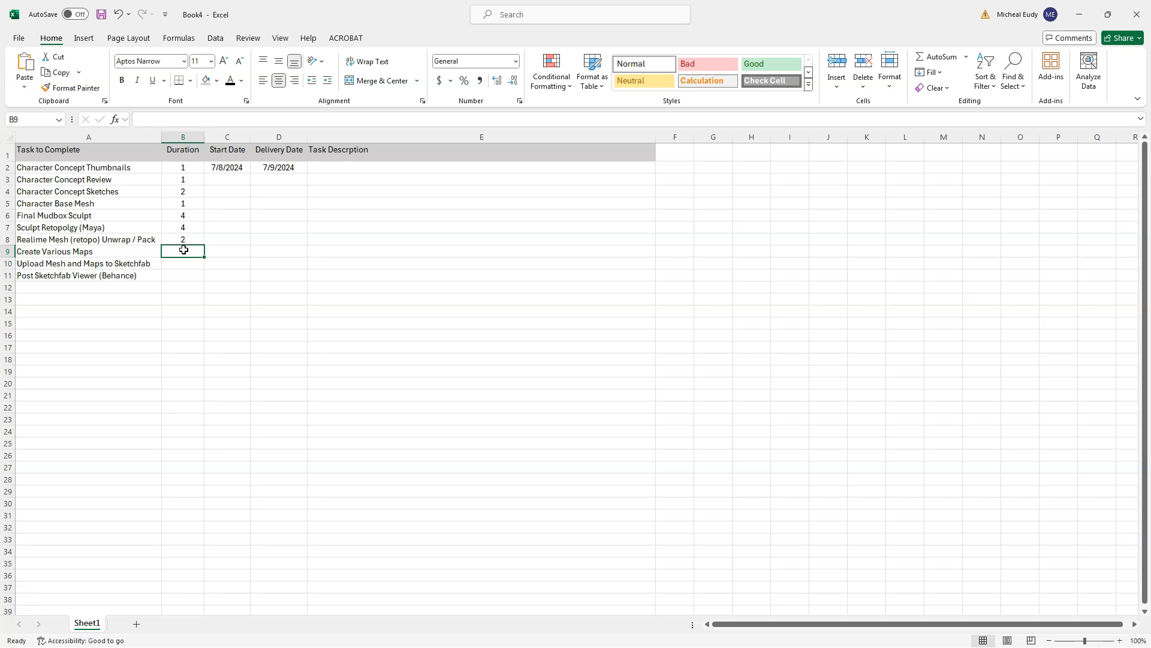
{"action": "type", "text": "5"}
{"action": "left_click", "coordinate": [182, 264]}
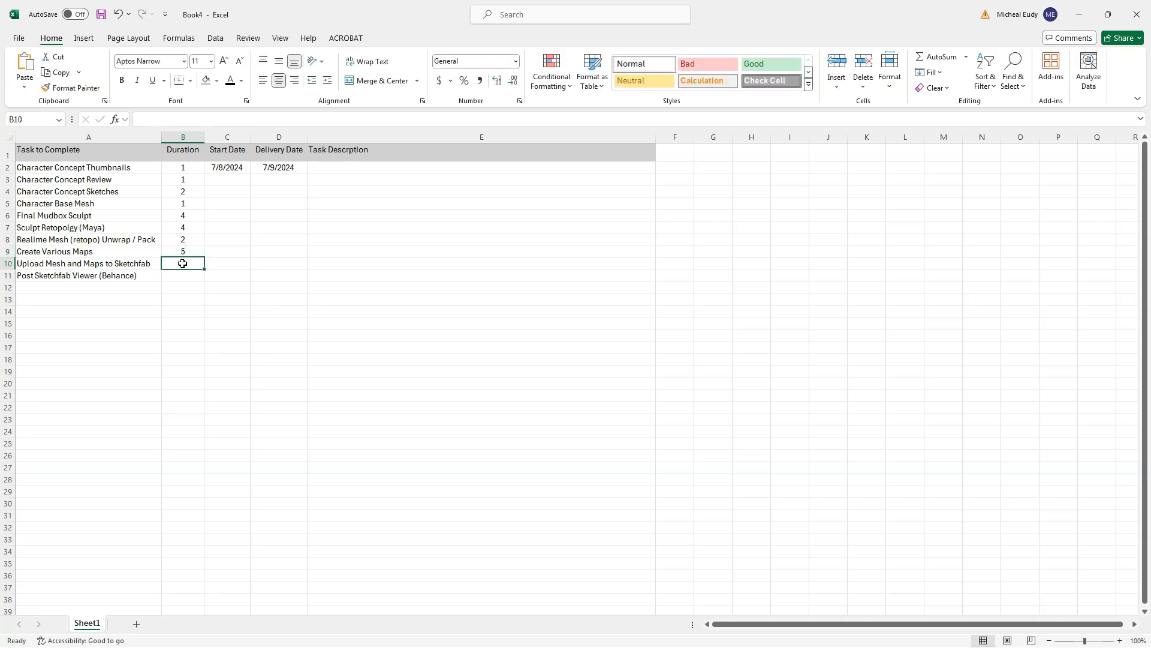
{"action": "type", "text": "1"}
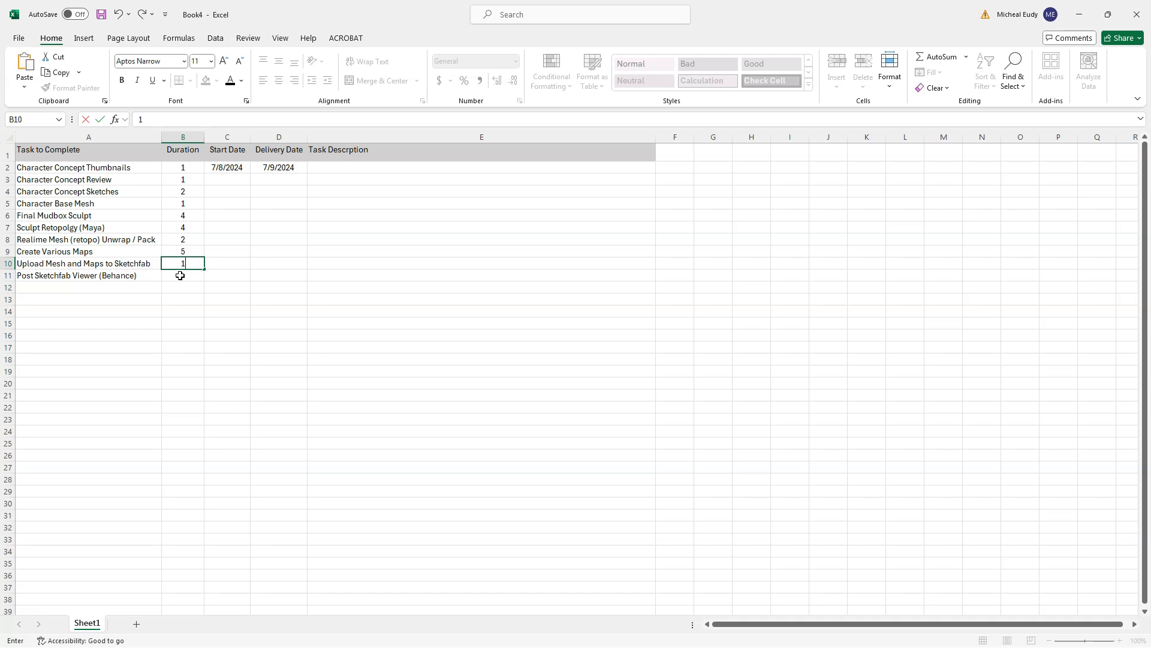
{"action": "left_click", "coordinate": [179, 275]}
{"action": "type", "text": "1"}
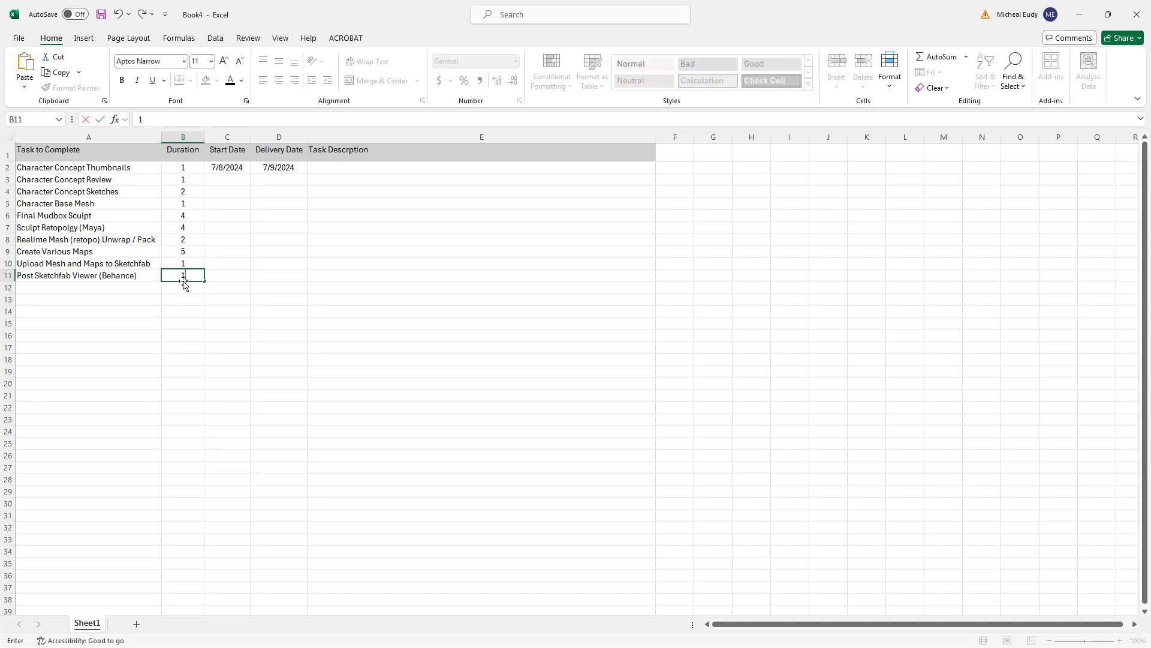
{"action": "left_click", "coordinate": [179, 301]}
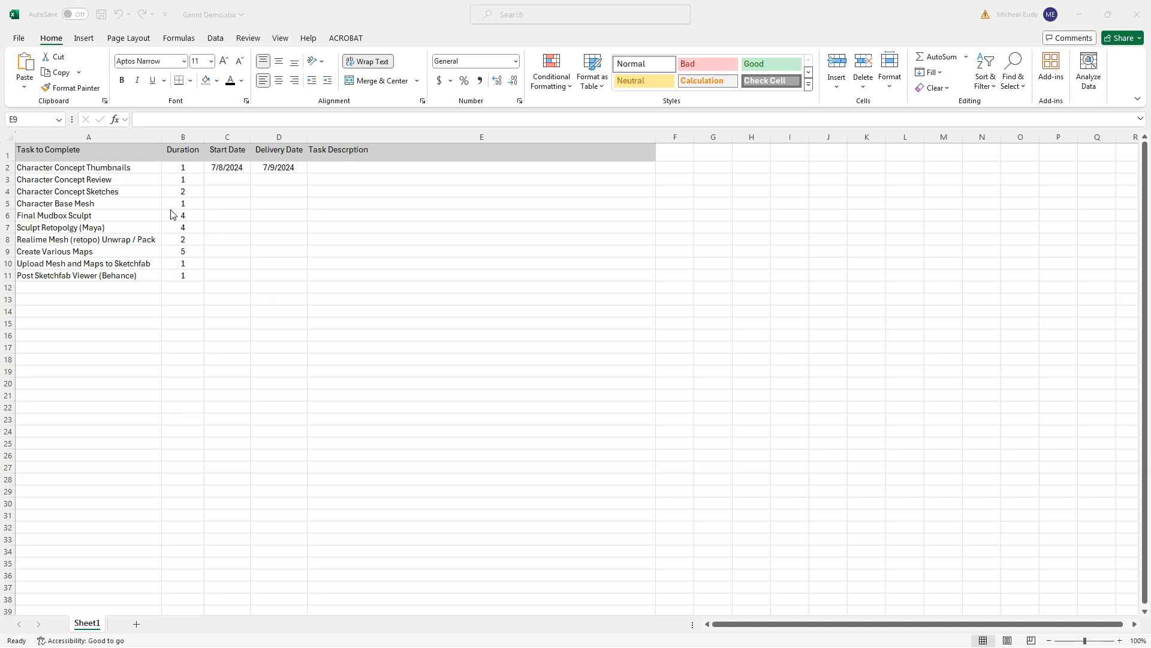
Set the Character Concept Review start date in cell C3 to the previous task's delivery date with the formula =D2.
{"action": "left_click", "coordinate": [274, 167]}
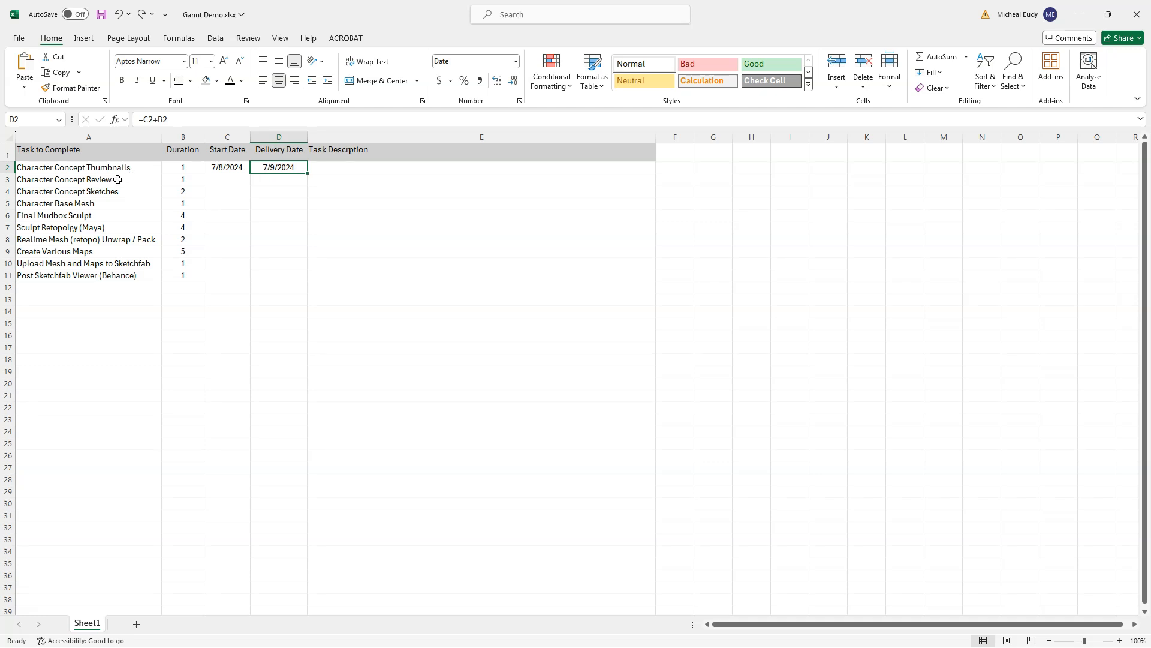
{"action": "left_click", "coordinate": [225, 180]}
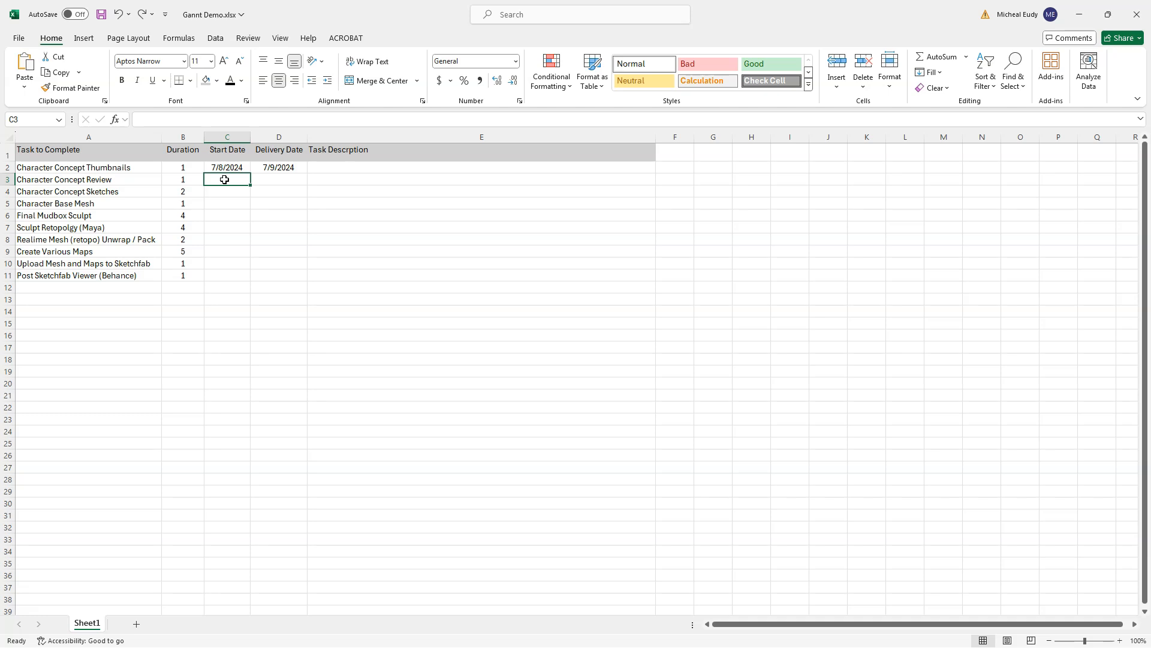
{"action": "type", "text": "="}
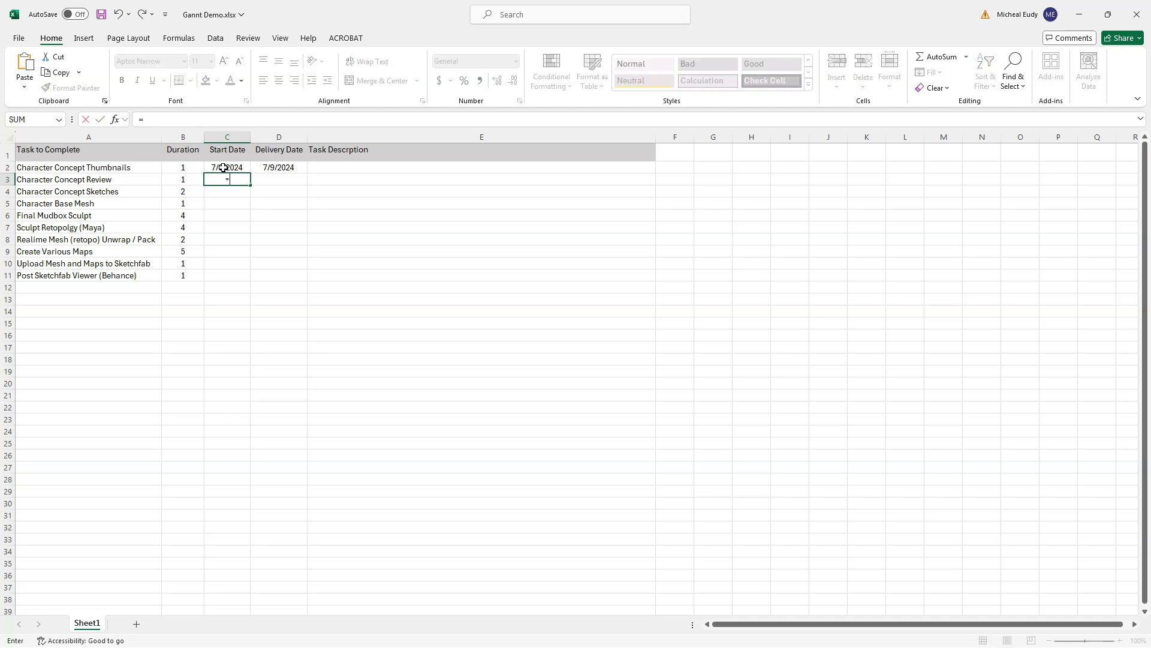
{"action": "left_click", "coordinate": [279, 167]}
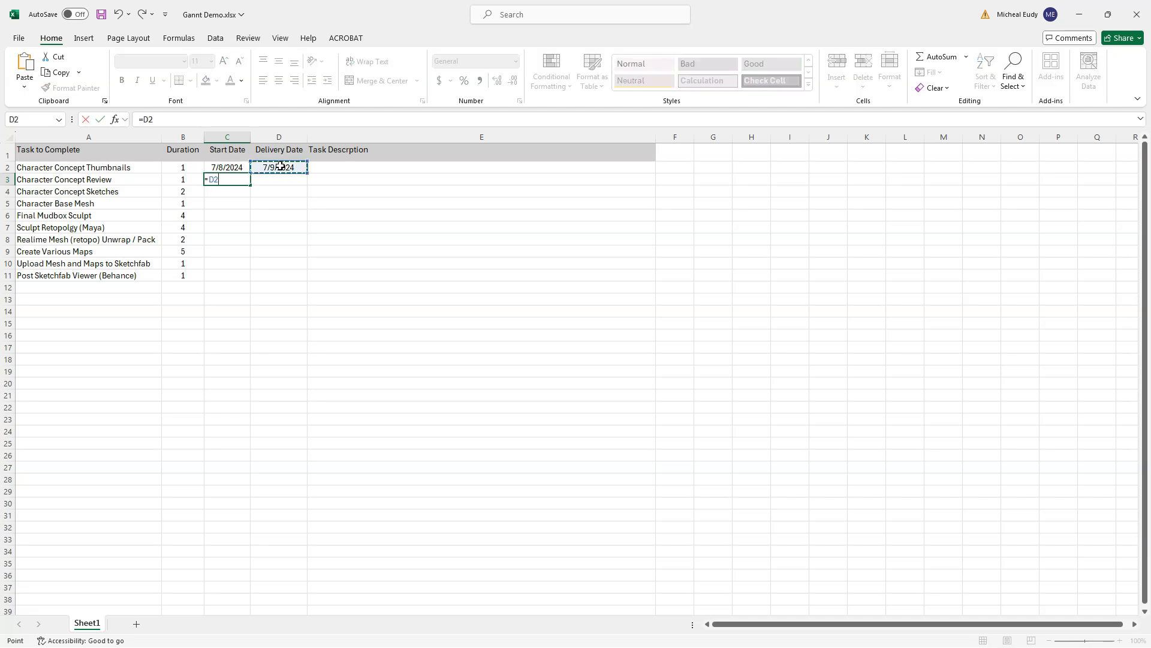
{"action": "key", "text": "Return"}
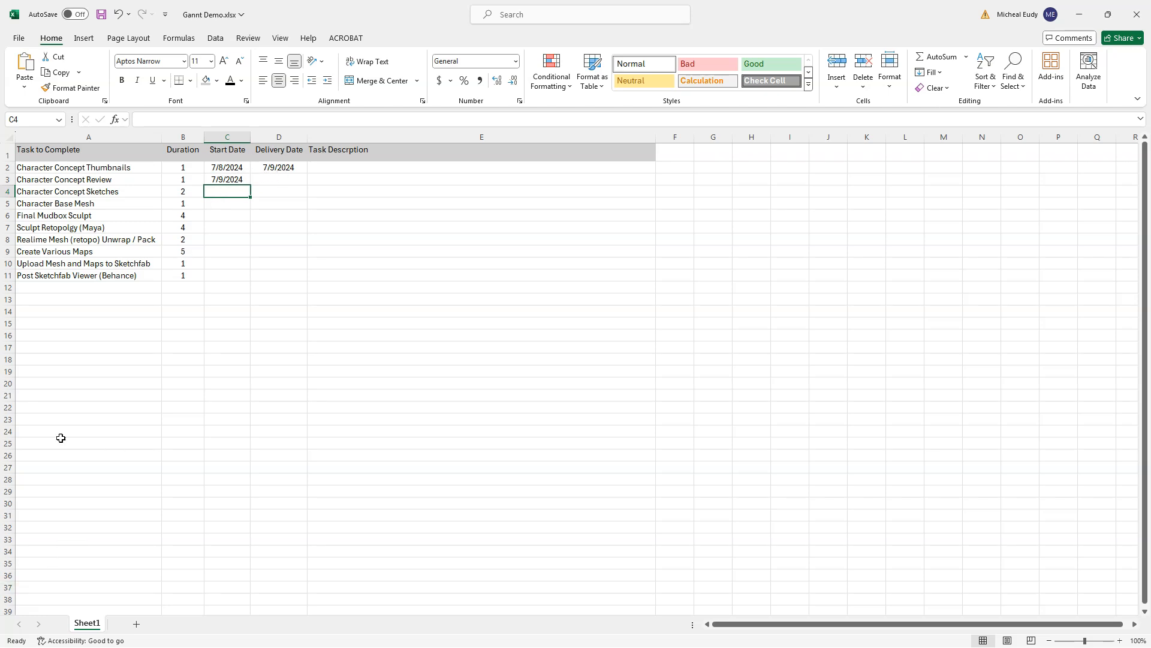
Copy the delivery date formula from D2 into D3, and fill the C3:D3 date formulas down to row 11.
{"action": "left_click", "coordinate": [286, 169]}
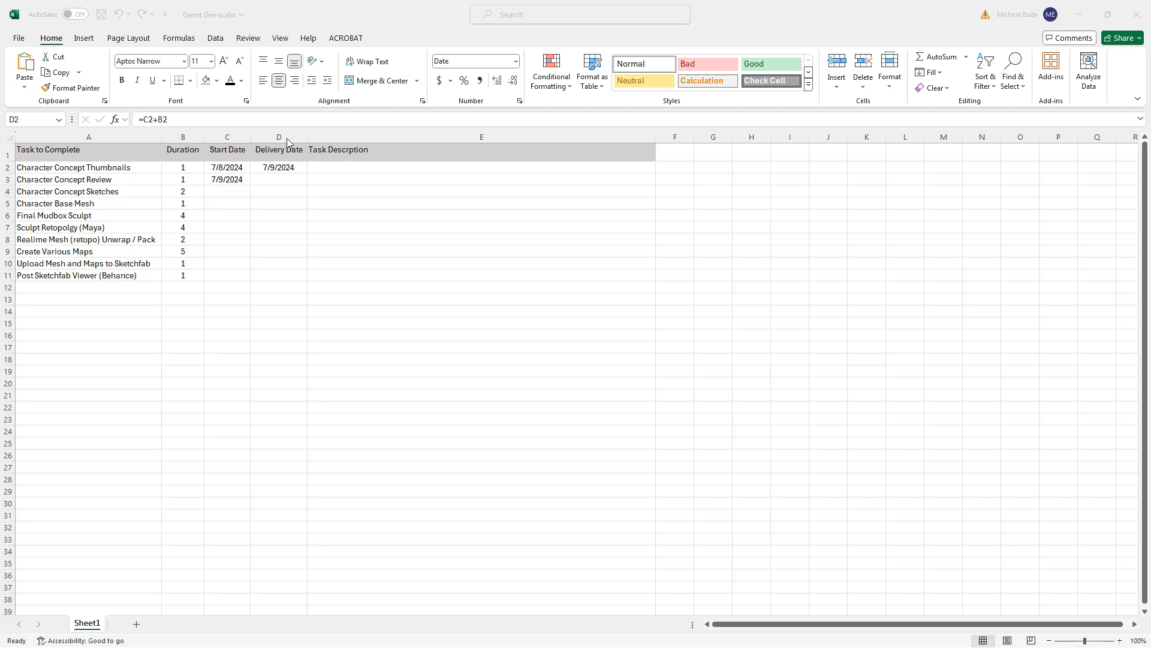
{"action": "left_click", "coordinate": [279, 168]}
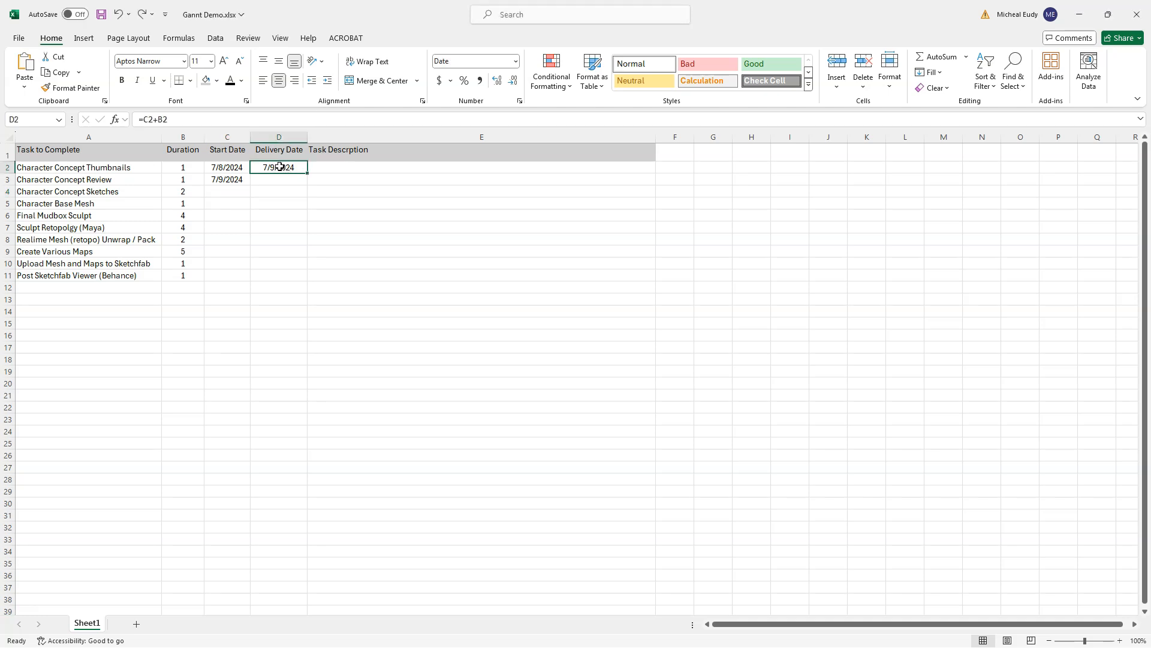
{"action": "left_click_drag", "start_coordinate": [307, 174], "coordinate": [307, 186]}
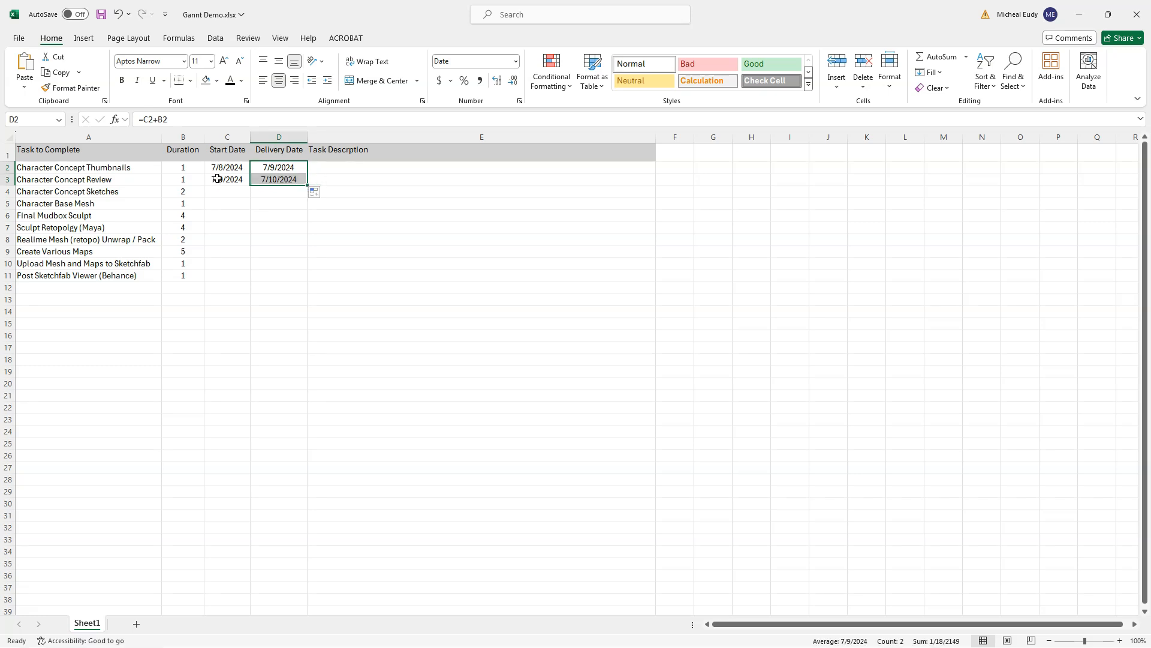
{"action": "left_click_drag", "start_coordinate": [216, 179], "coordinate": [307, 280]}
{"action": "left_click", "coordinate": [391, 214]}
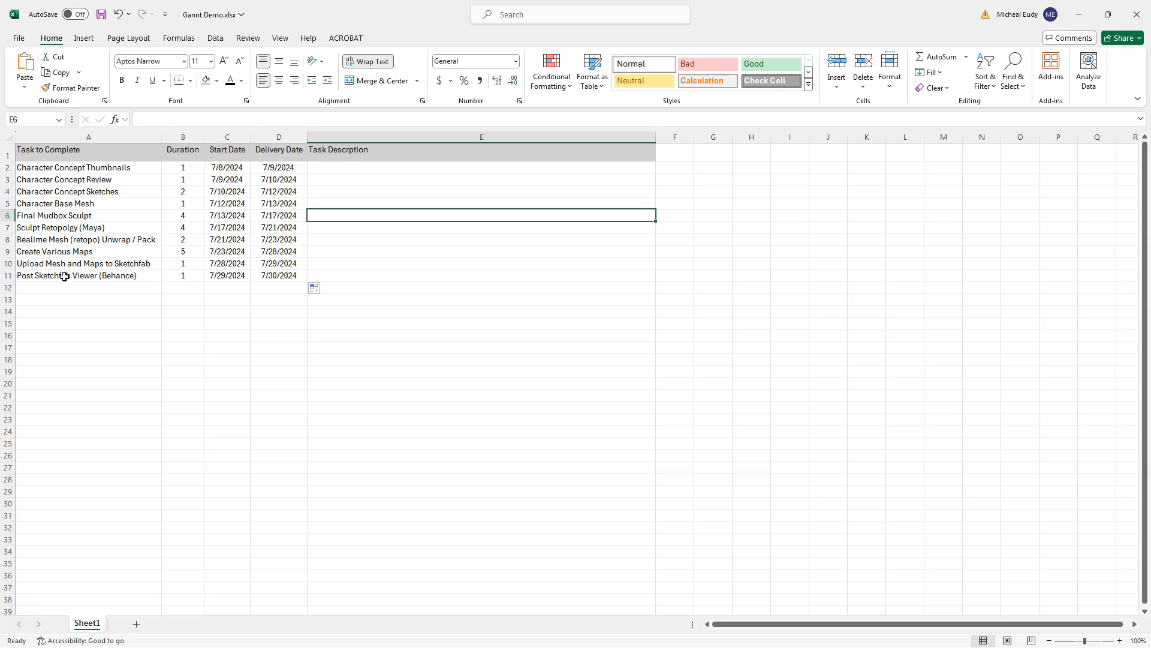
Enter "30 thumbnail sketches of the character "Squiddles"." as the Character Concept Thumbnails description in cell E2.
{"action": "left_click", "coordinate": [321, 170]}
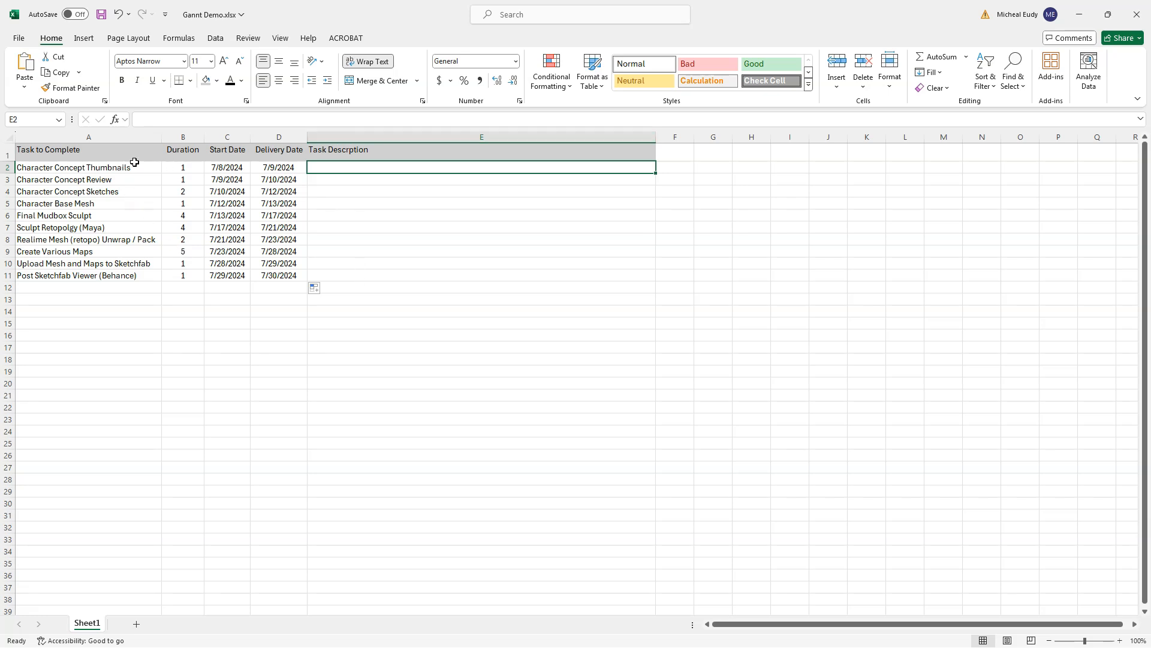
{"action": "left_click", "coordinate": [95, 168]}
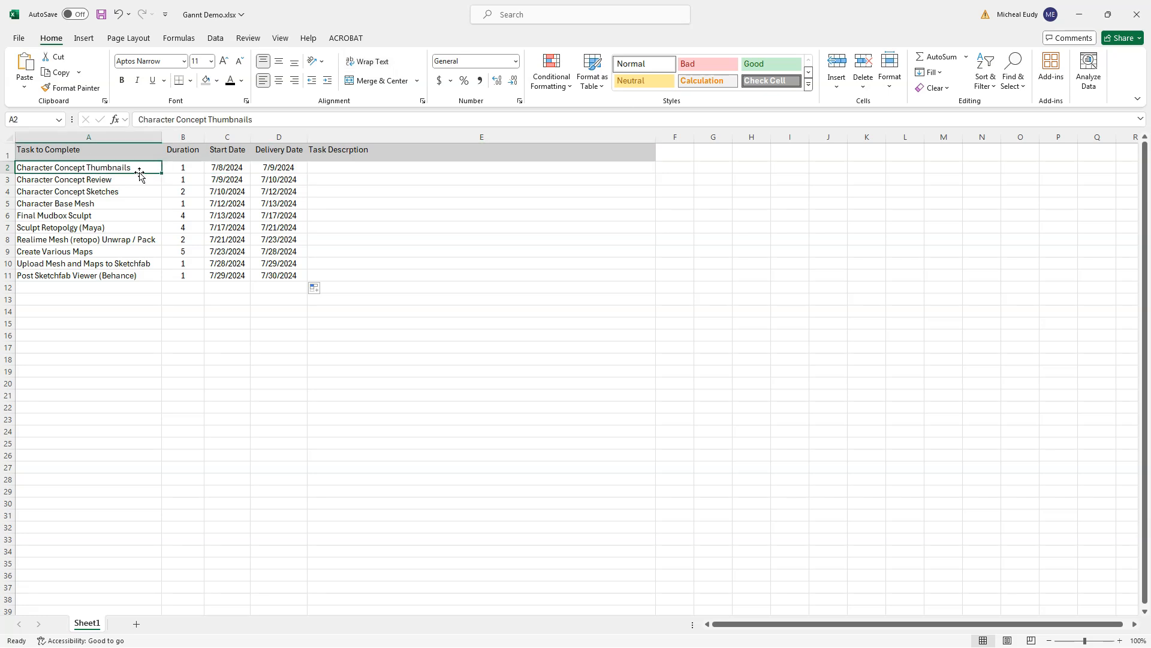
{"action": "left_click", "coordinate": [334, 169]}
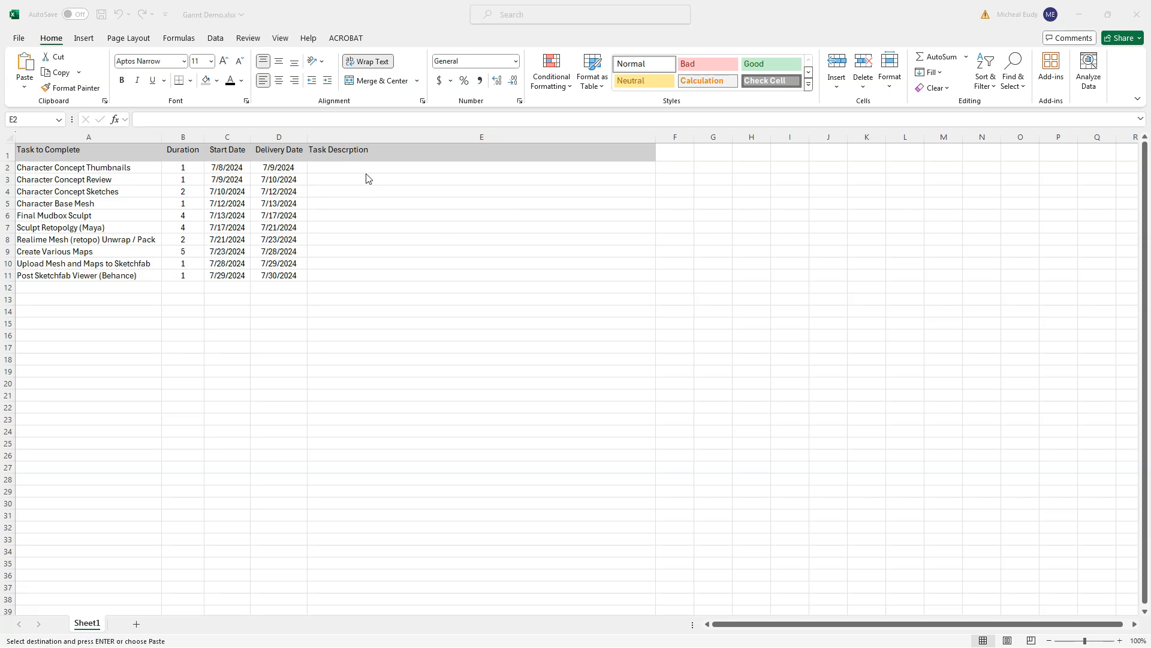
{"action": "left_click", "coordinate": [345, 169]}
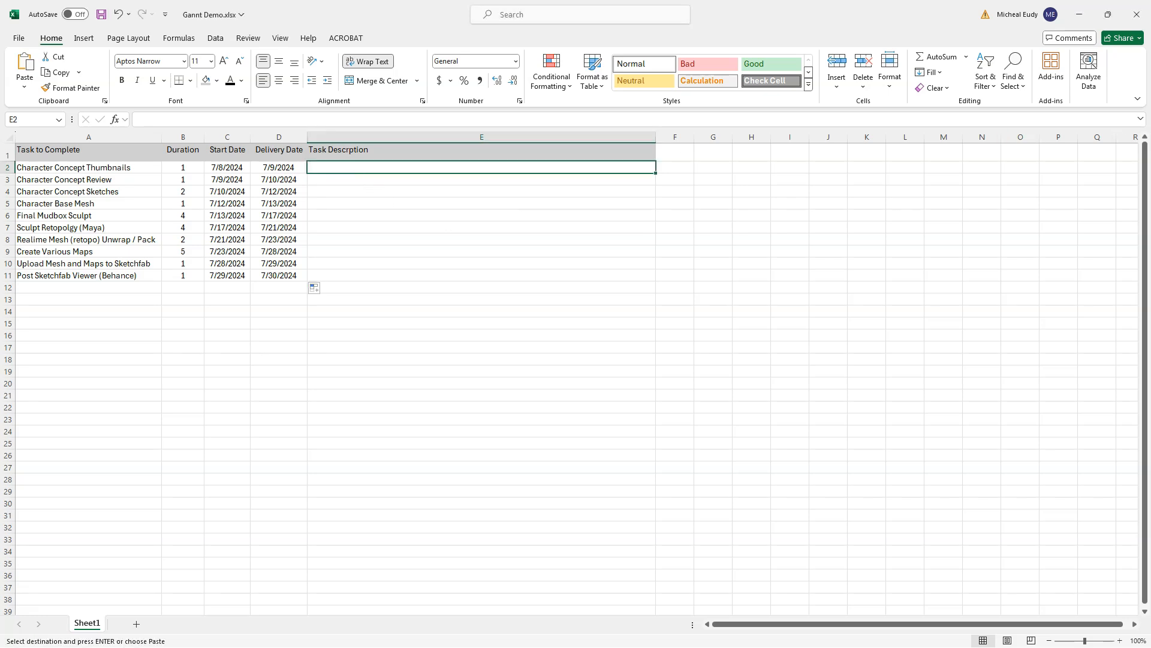
{"action": "key", "text": "ctrl+c"}
{"action": "key", "text": "F2"}
{"action": "left_click", "coordinate": [336, 168]}
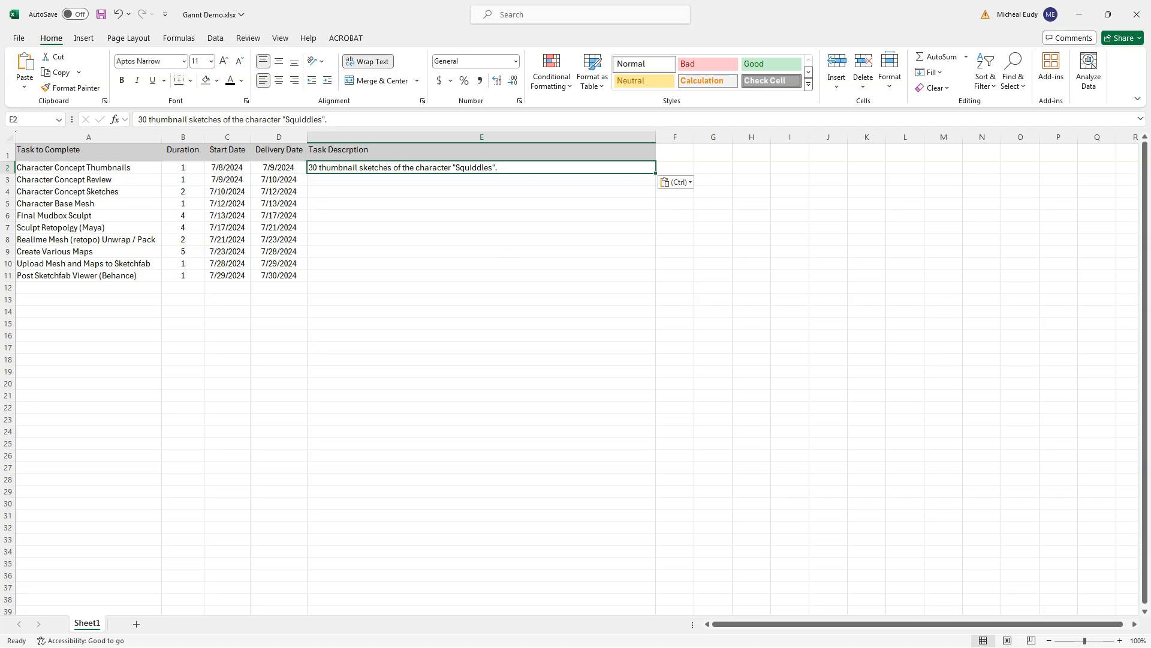
Describe the task in E3 as meeting with the Creative Director, with the director's name in parentheses, "to gather feedback and chose final direction.".
{"action": "key", "text": "alt+Tab"}
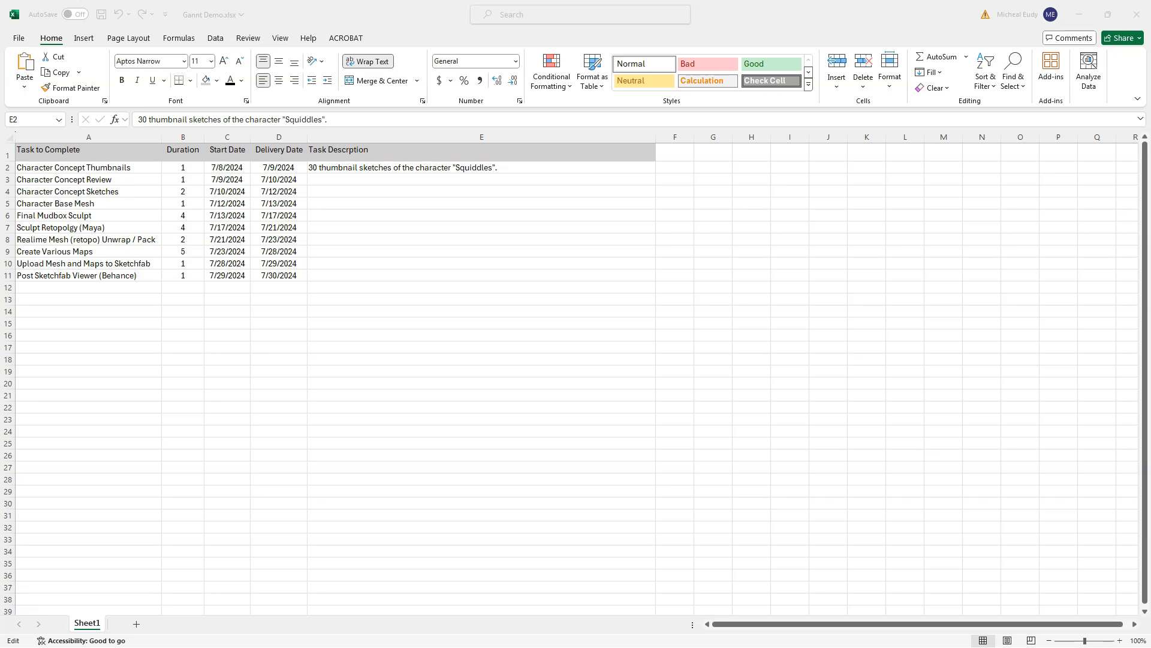
{"action": "left_click", "coordinate": [328, 179]}
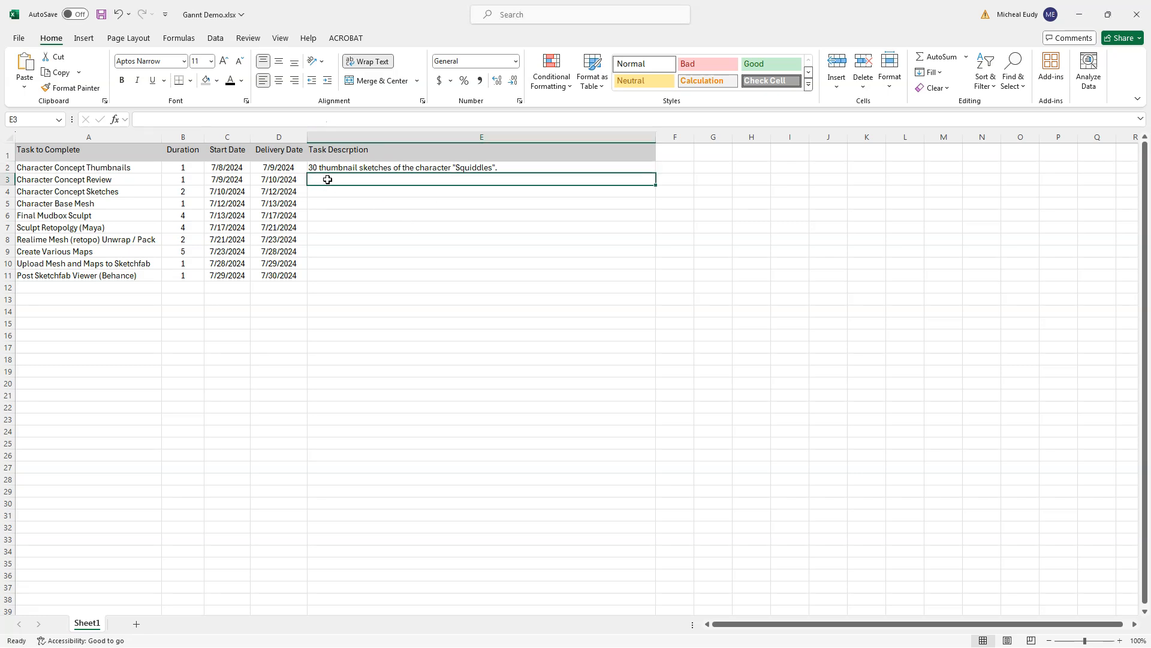
{"action": "key", "text": "ctrl+v"}
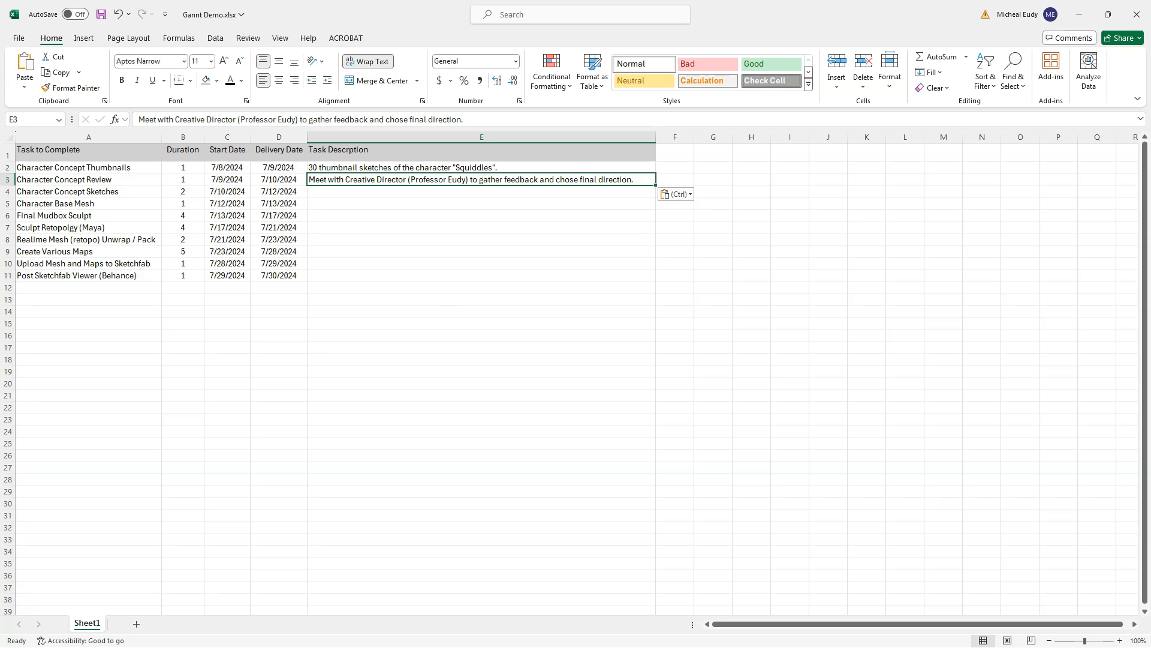
Enter "Deliver 5 final concept sketches from previous meeting." in cell E4 and fill in the remaining task descriptions in E5 to E11.
{"action": "key", "text": "alt+Tab"}
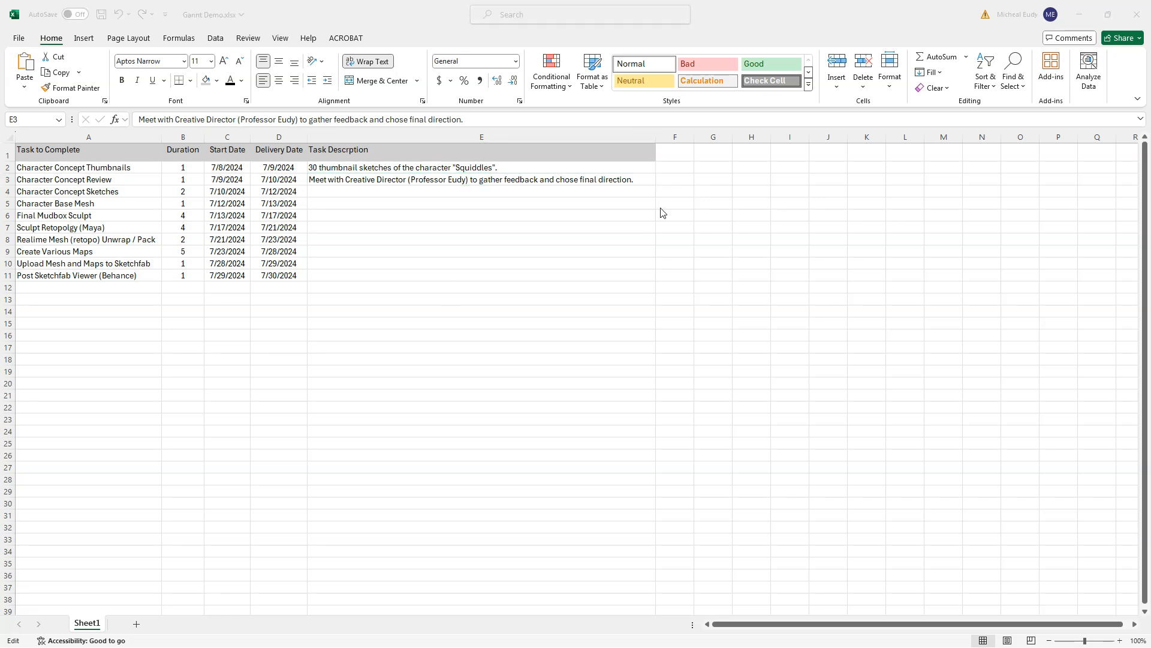
{"action": "key", "text": "alt+Tab"}
{"action": "left_click", "coordinate": [343, 191]}
{"action": "key", "text": "ctrl+v"}
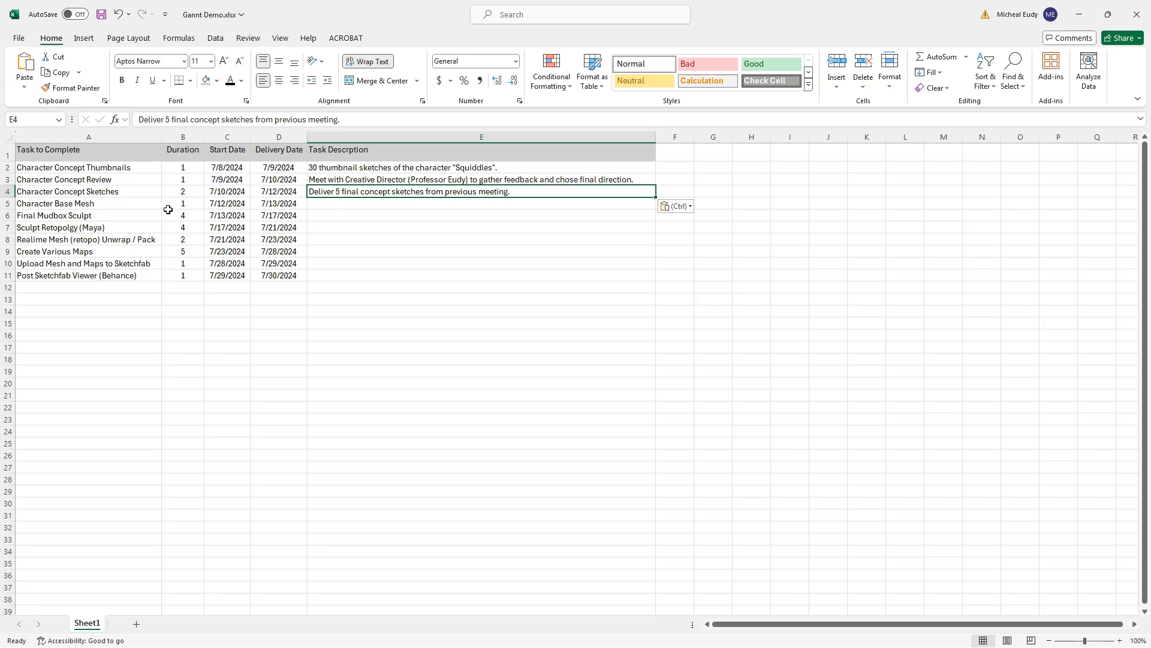
{"action": "left_click", "coordinate": [376, 214]}
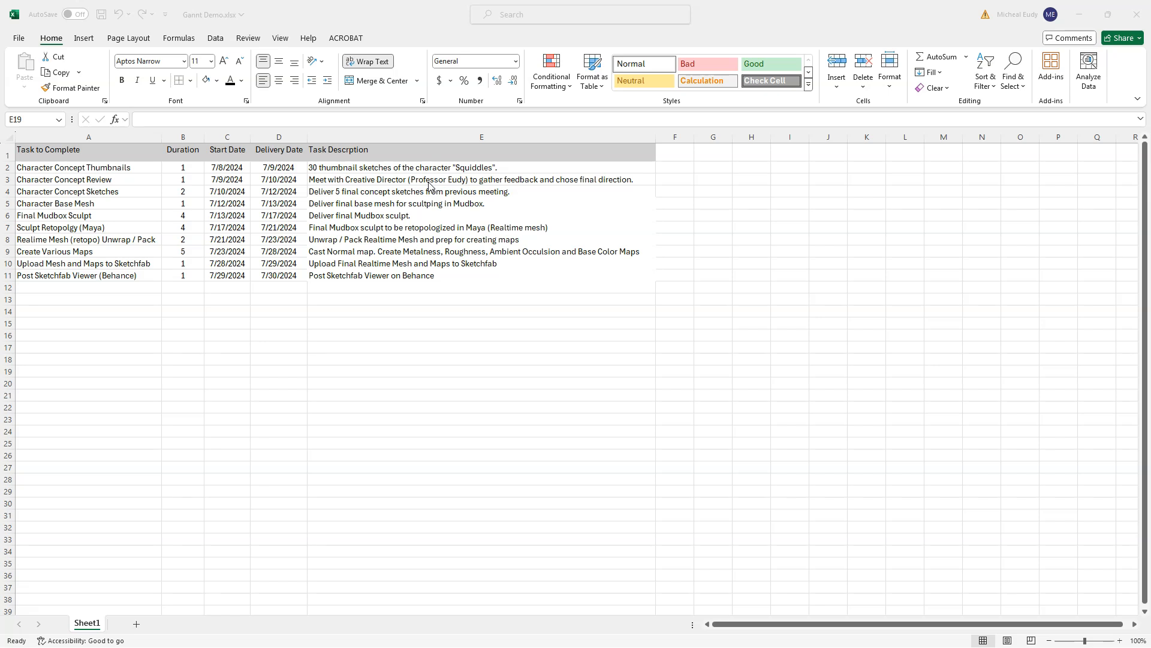
Apply All Borders to the whole task table, cells A1 to E11.
{"action": "left_click", "coordinate": [75, 159]}
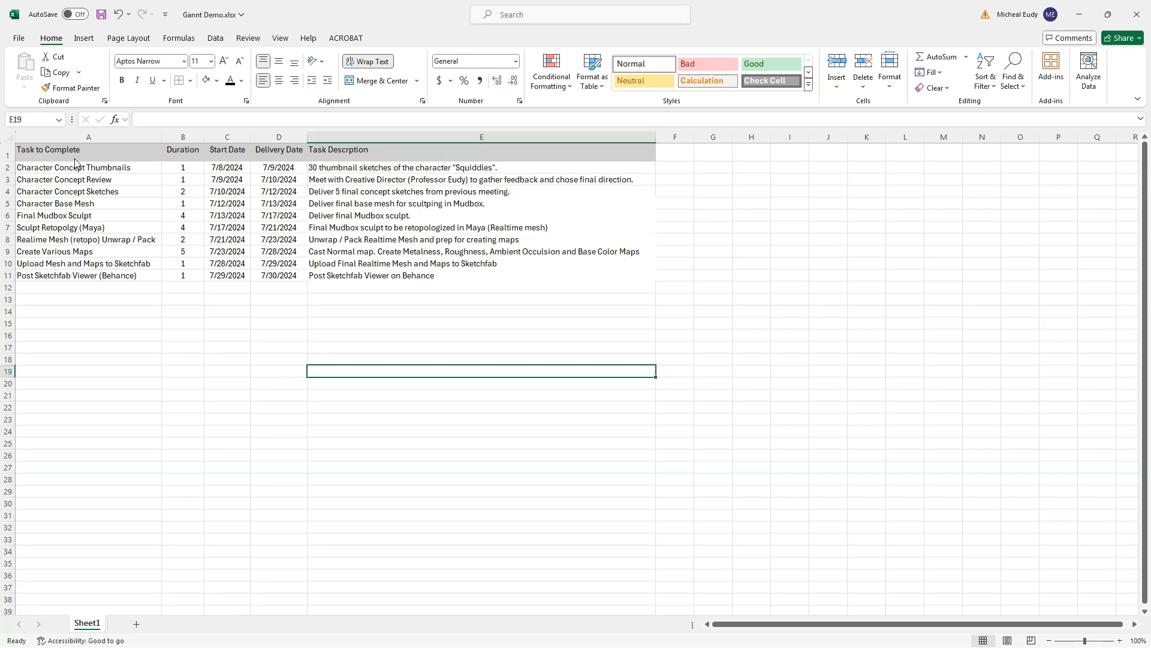
{"action": "left_click_drag", "start_coordinate": [62, 150], "coordinate": [470, 273]}
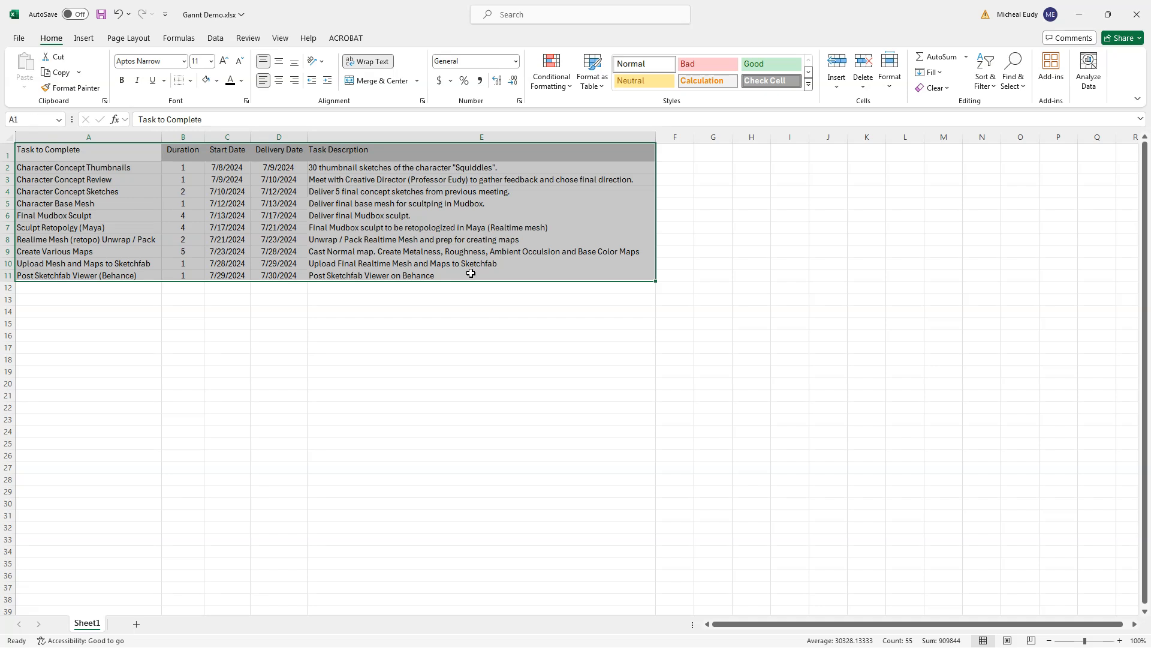
{"action": "left_click", "coordinate": [190, 80]}
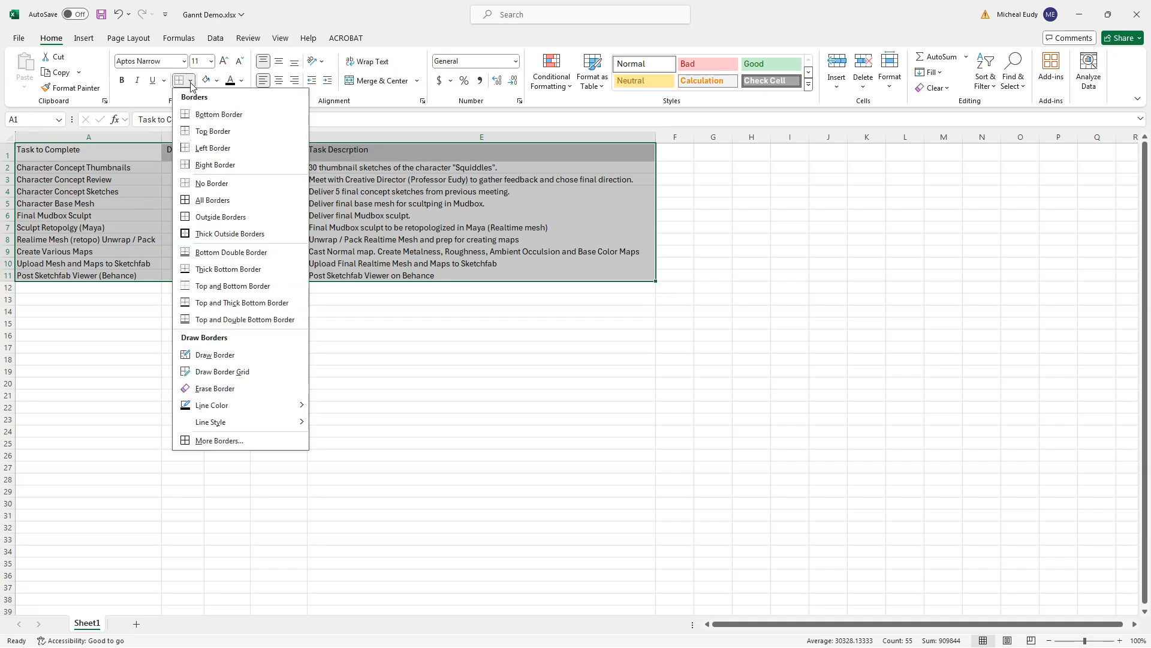
{"action": "left_click", "coordinate": [210, 201]}
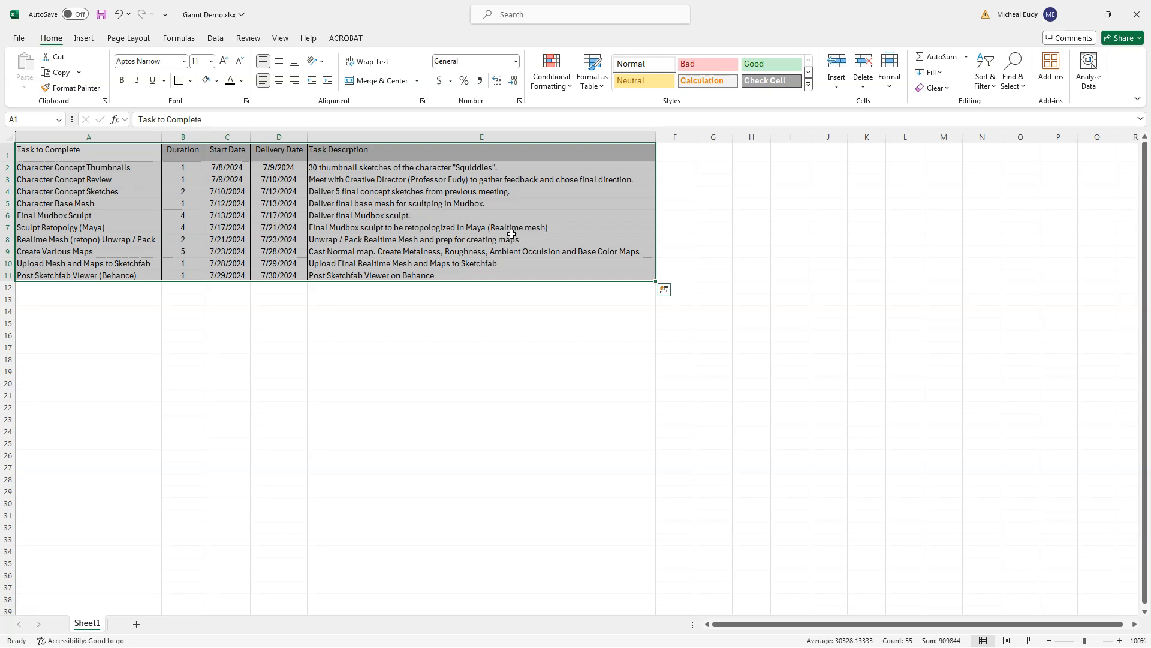
Apply a Top and Thick Bottom Border to the header row, cells A1 to E1.
{"action": "left_click_drag", "start_coordinate": [119, 156], "coordinate": [383, 156]}
{"action": "left_click", "coordinate": [190, 81]}
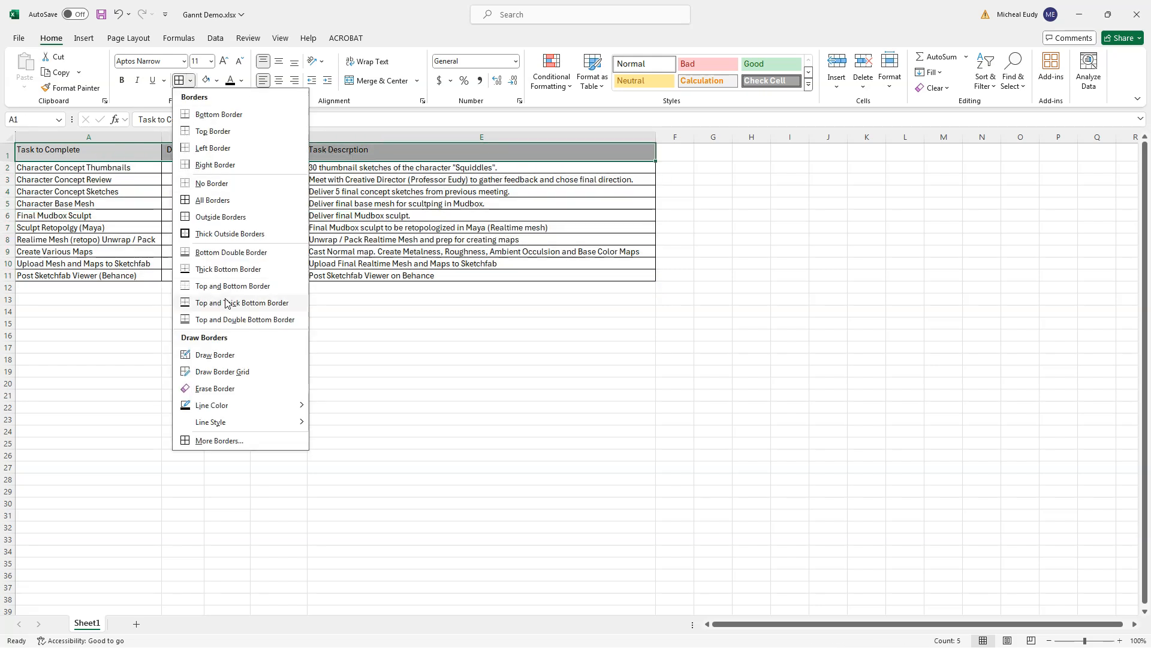
{"action": "left_click", "coordinate": [214, 303]}
{"action": "left_click", "coordinate": [782, 335]}
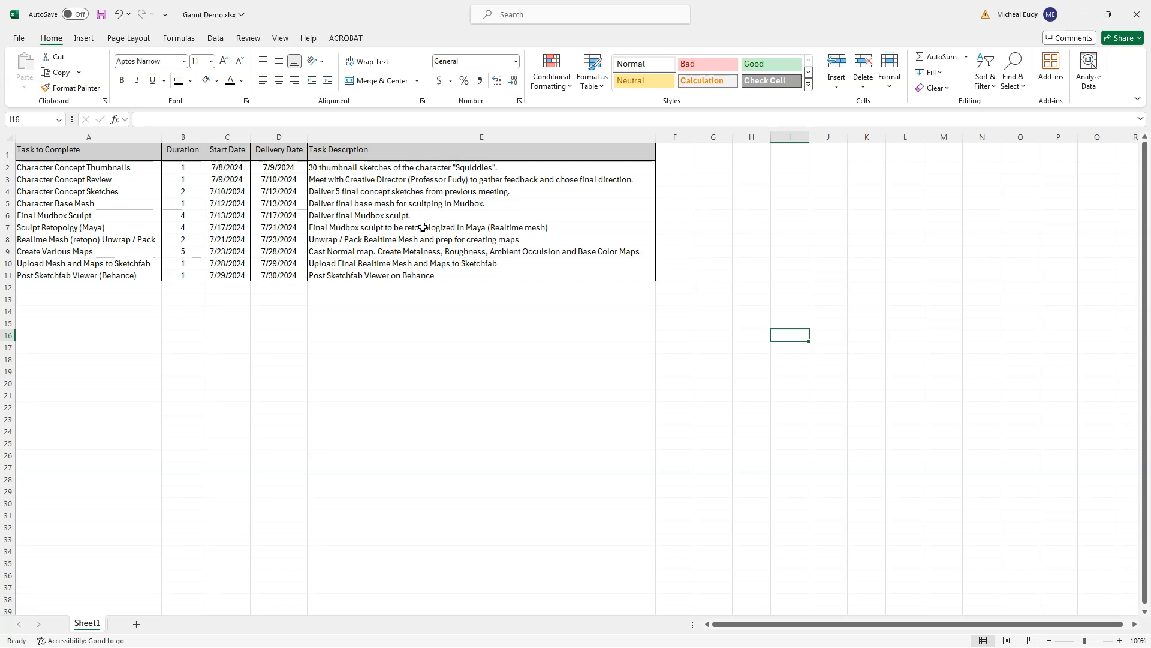
Fill every second task row of the table, rows 3, 5, 7, 9 and 11 in columns A to E, with light blue.
{"action": "left_click_drag", "start_coordinate": [69, 179], "coordinate": [351, 182]}
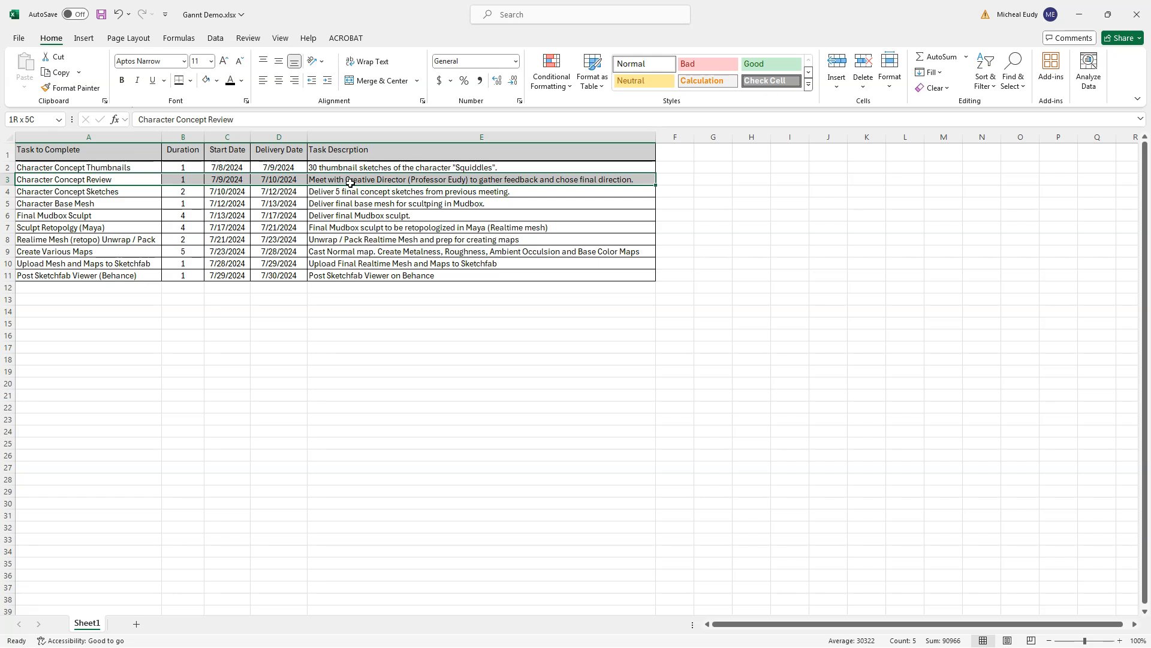
{"action": "left_click_drag", "start_coordinate": [350, 182], "coordinate": [350, 183]}
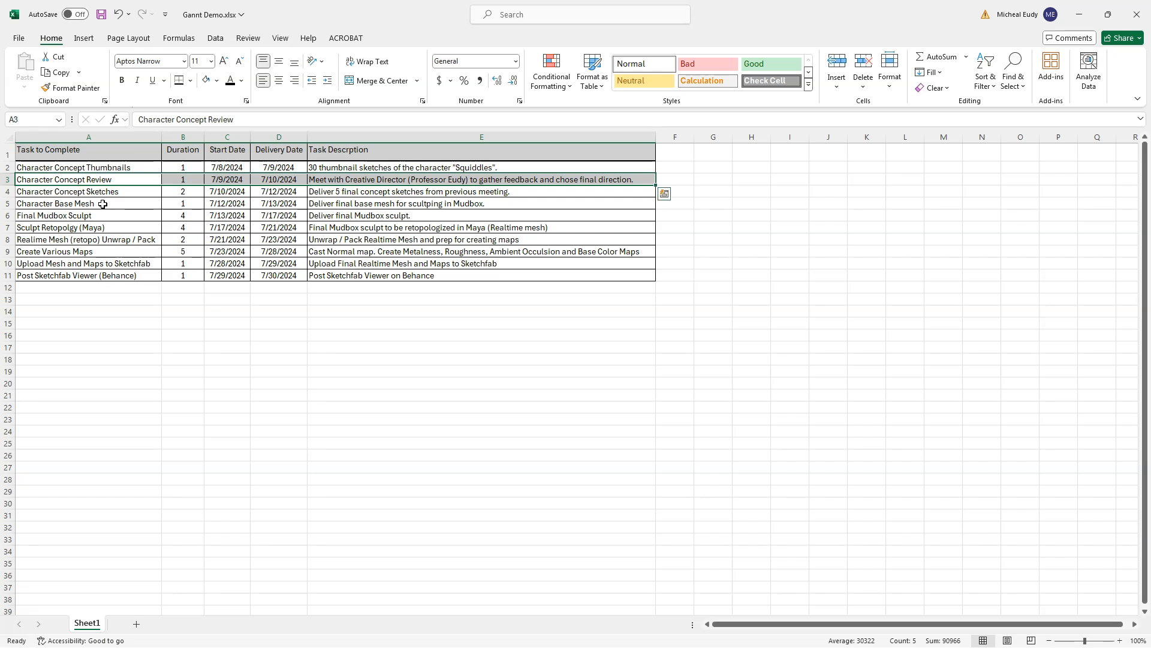
{"action": "left_click", "coordinate": [136, 203]}
{"action": "left_click_drag", "start_coordinate": [137, 203], "coordinate": [360, 205]}
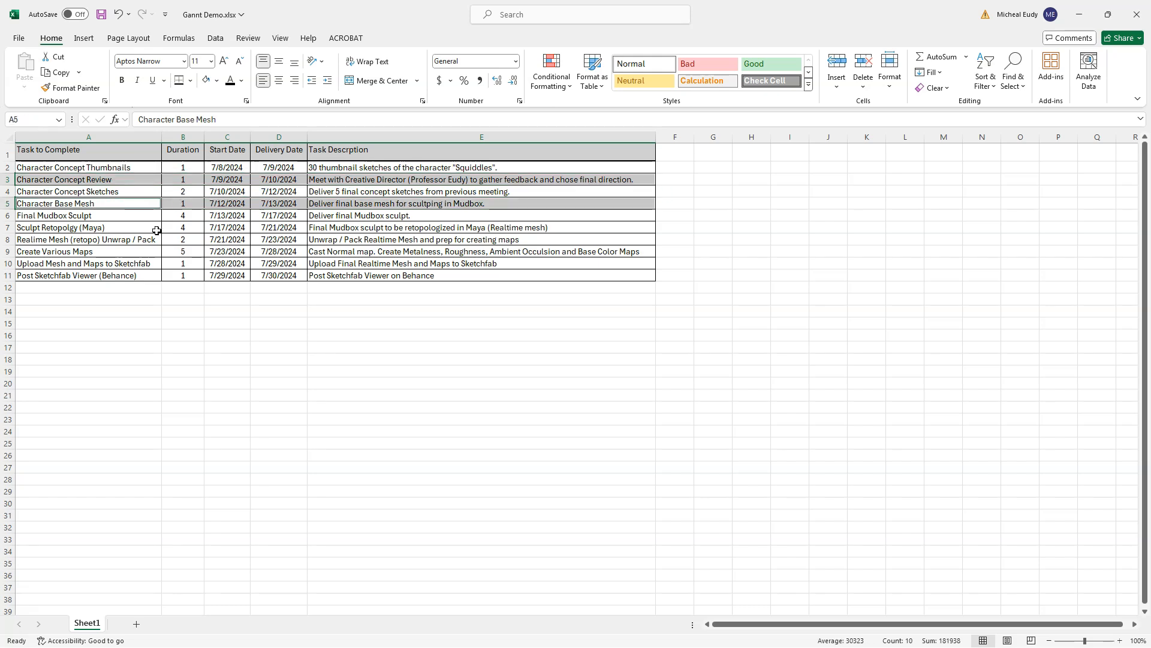
{"action": "left_click_drag", "start_coordinate": [105, 230], "coordinate": [342, 230]}
{"action": "left_click_drag", "start_coordinate": [111, 256], "coordinate": [354, 252]}
{"action": "left_click_drag", "start_coordinate": [108, 275], "coordinate": [354, 276]}
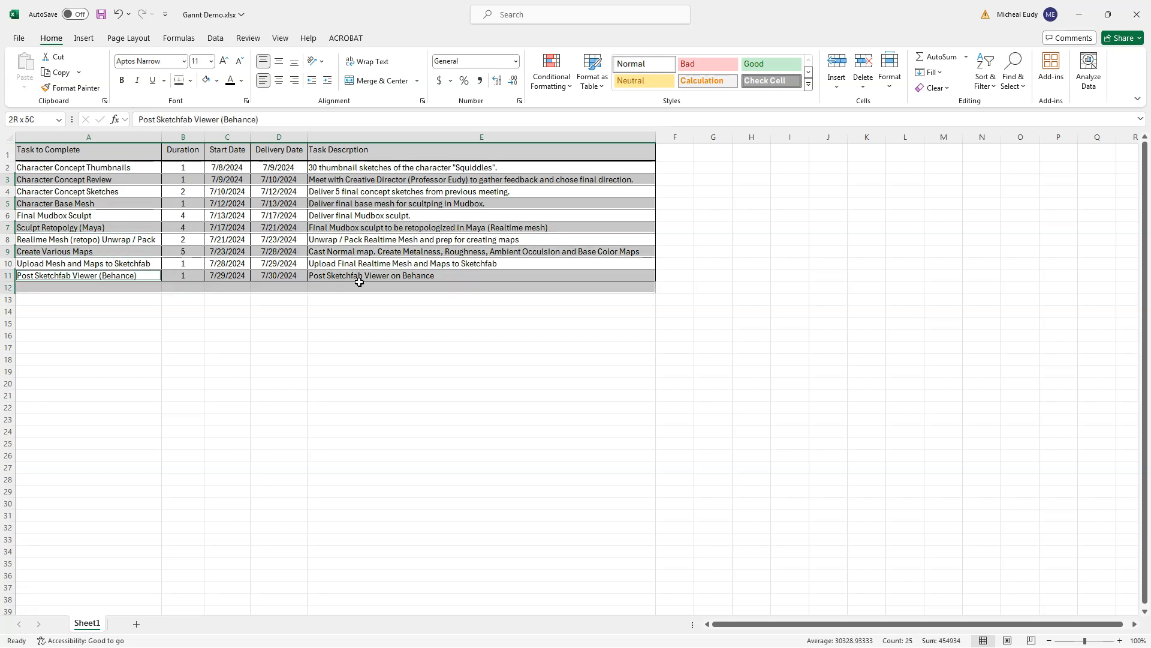
{"action": "left_click", "coordinate": [216, 80]}
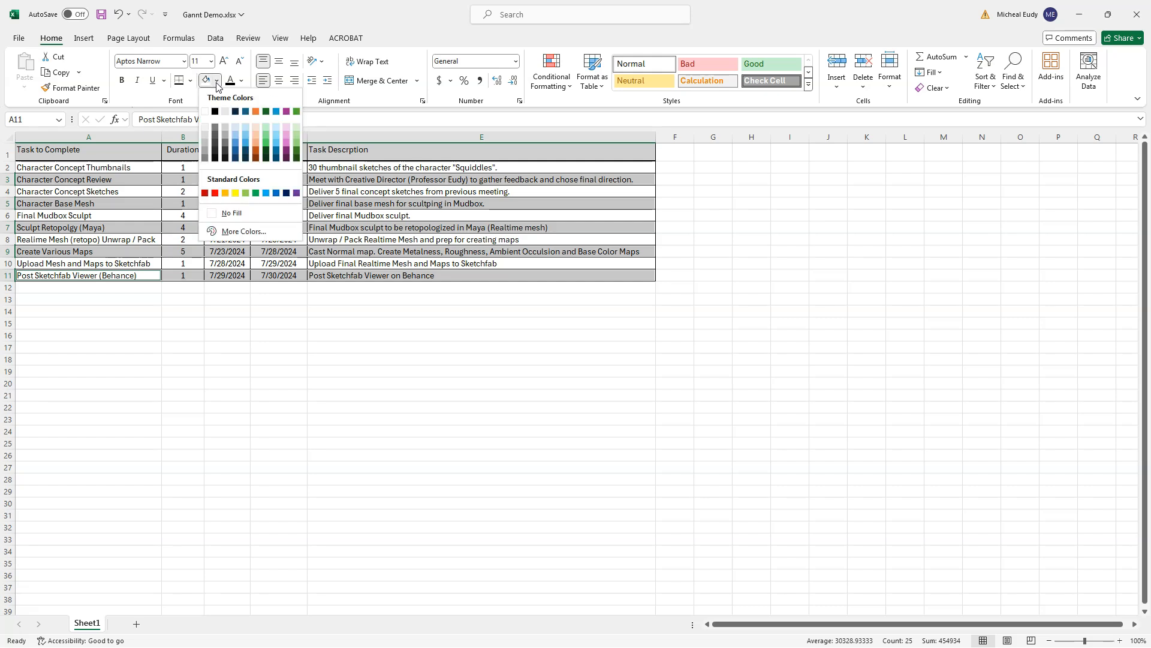
{"action": "left_click", "coordinate": [244, 128]}
{"action": "left_click", "coordinate": [348, 363]}
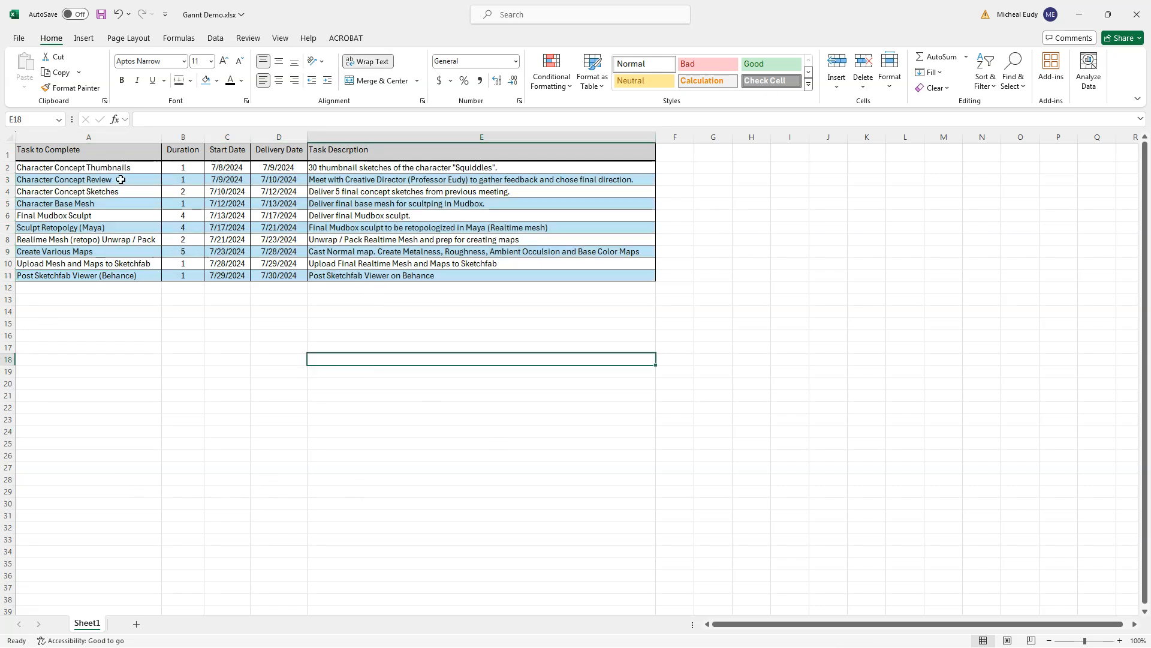
Make the header text in cells A1 to E1 bold.
{"action": "left_click_drag", "start_coordinate": [339, 152], "coordinate": [126, 147]}
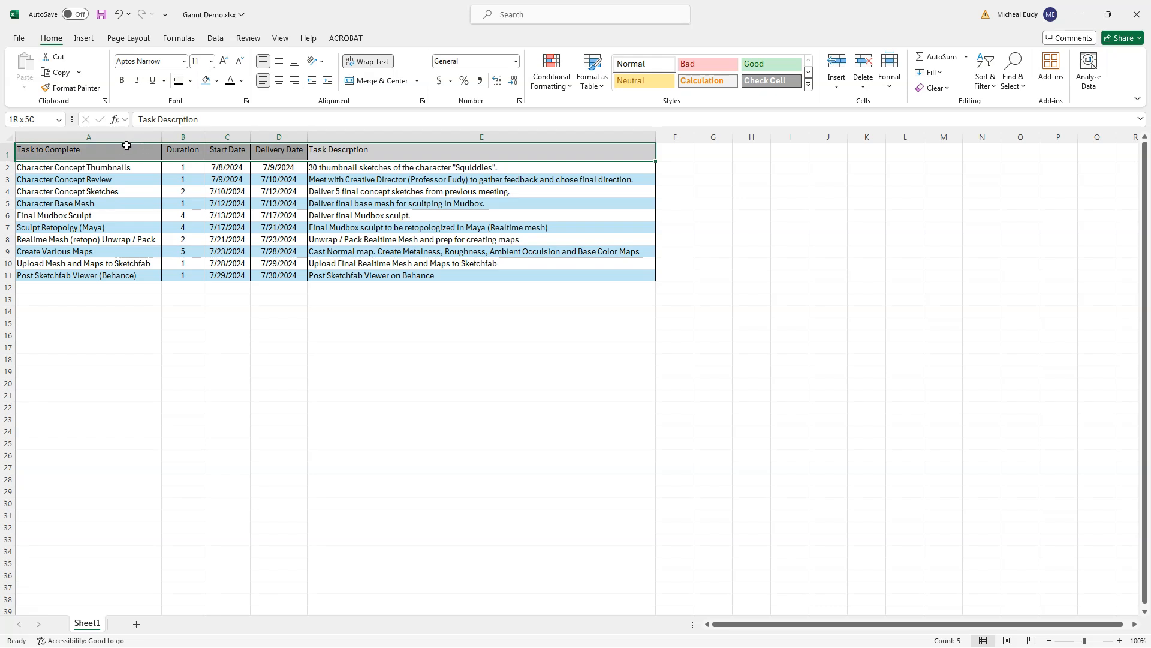
{"action": "left_click", "coordinate": [122, 80]}
{"action": "left_click", "coordinate": [378, 351]}
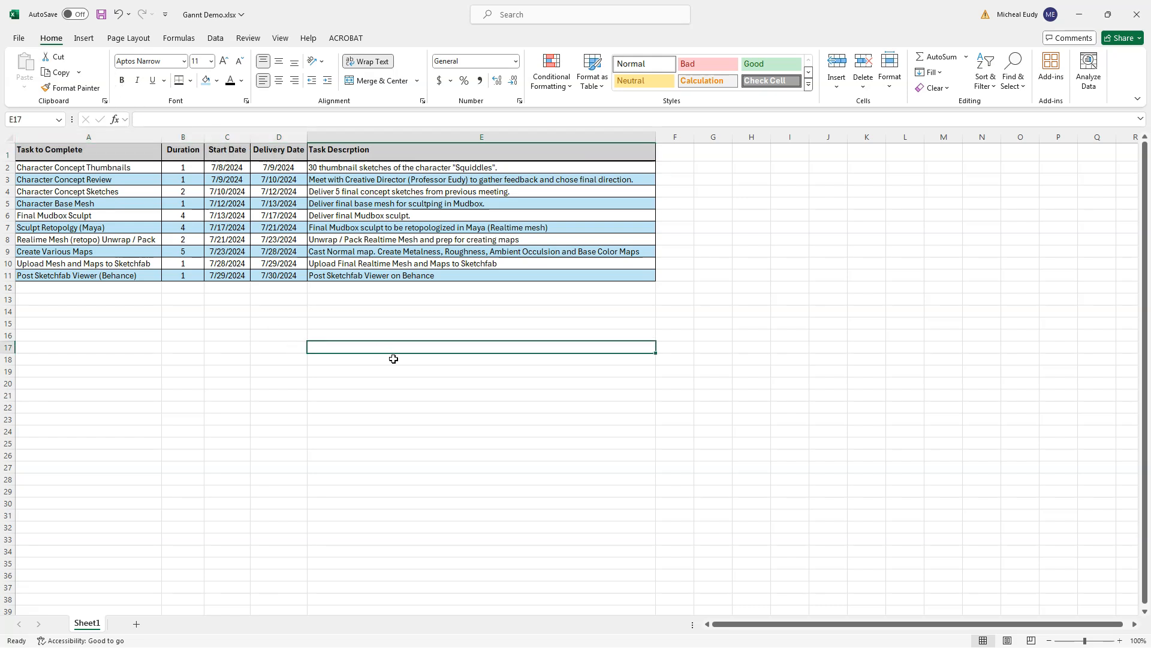
Insert a blank 2-D Stacked Bar chart with an empty cell below the table selected.
{"action": "left_click", "coordinate": [236, 400]}
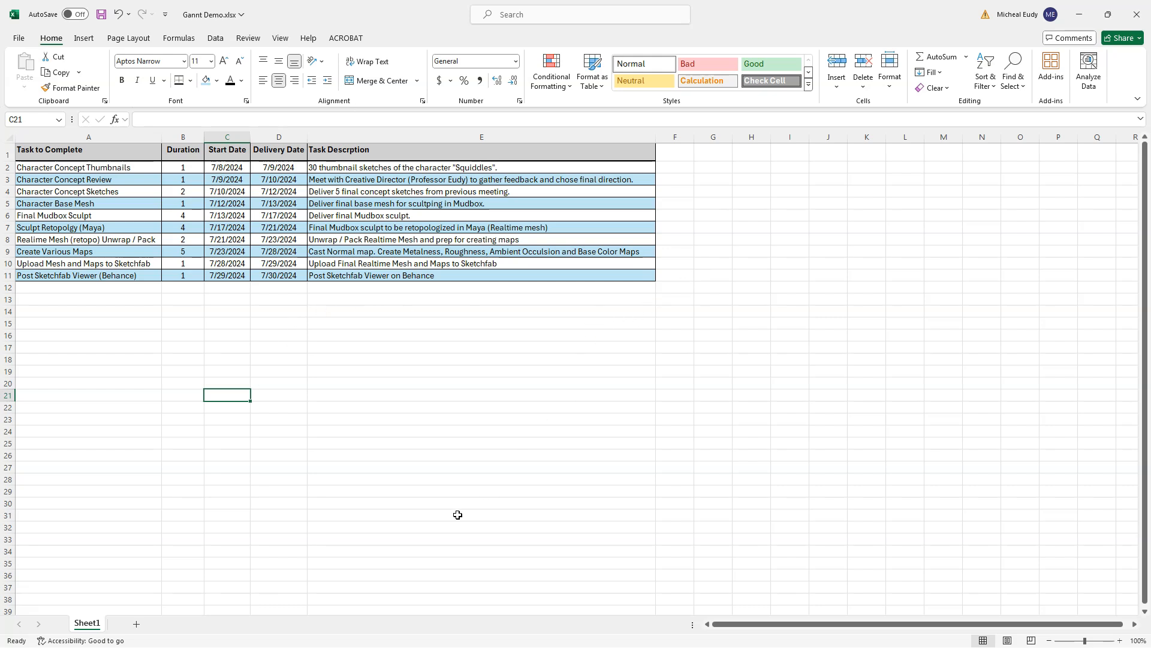
{"action": "key", "text": "alt+Tab"}
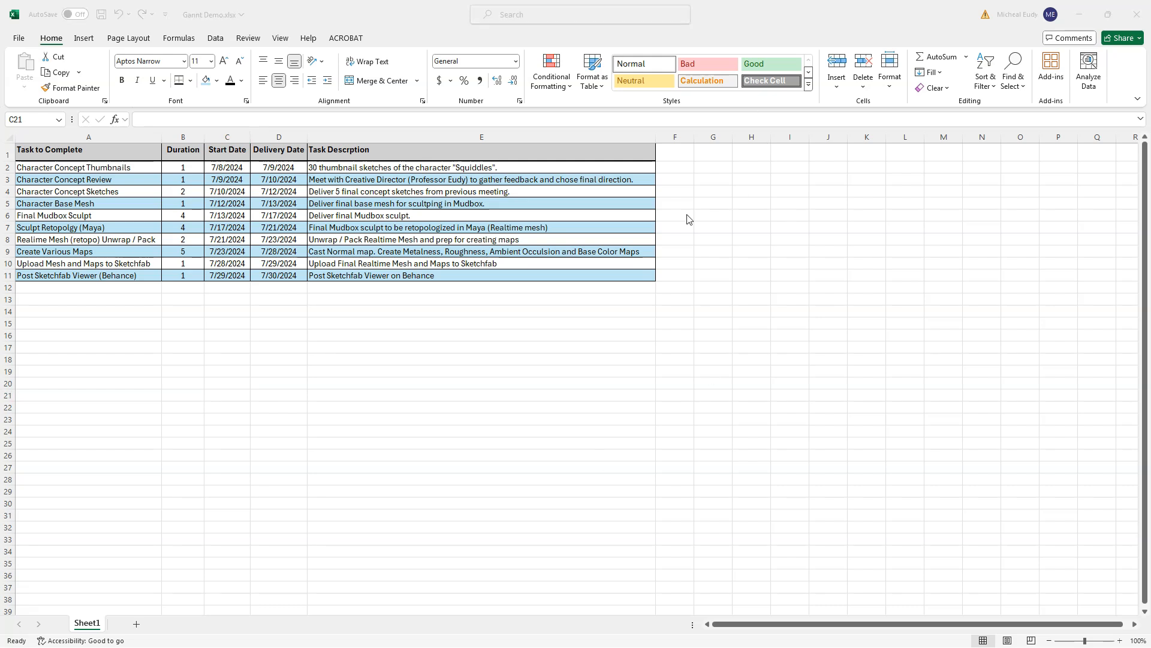
{"action": "key", "text": "alt+Tab"}
{"action": "left_click", "coordinate": [84, 39]}
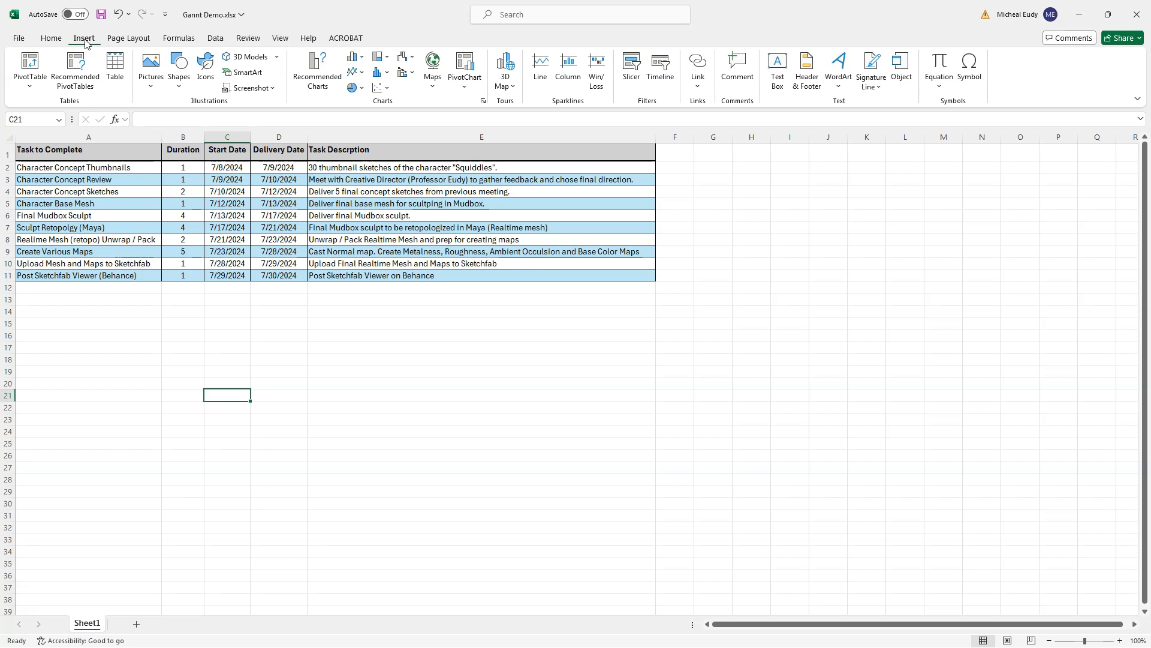
{"action": "left_click", "coordinate": [361, 58]}
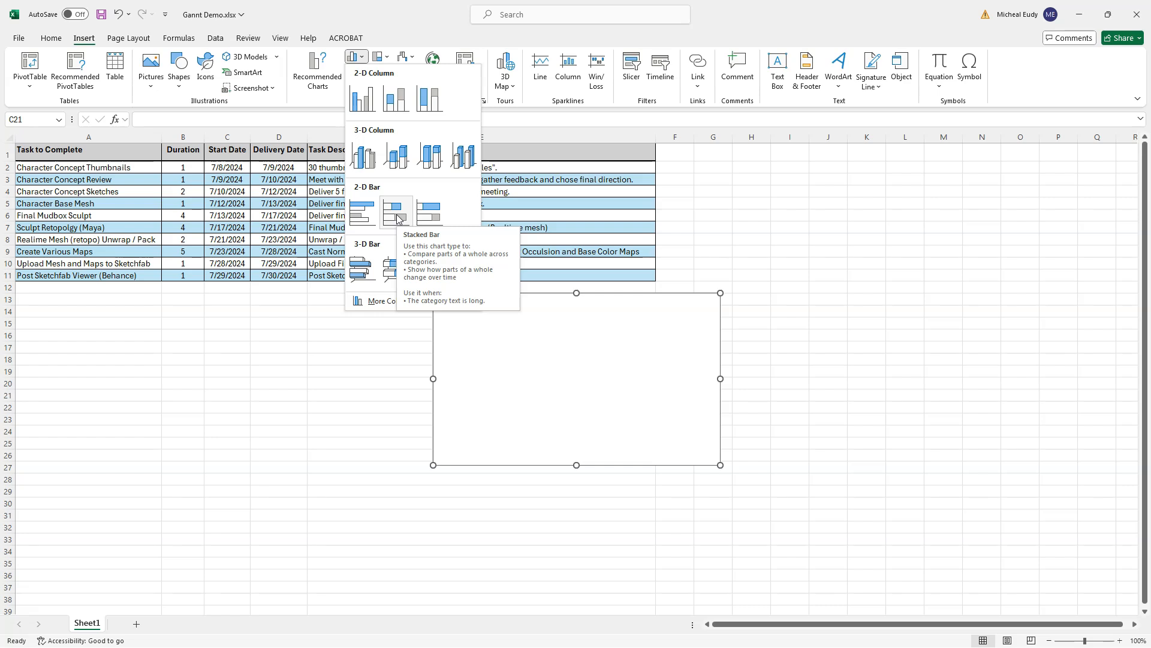
{"action": "left_click", "coordinate": [397, 214]}
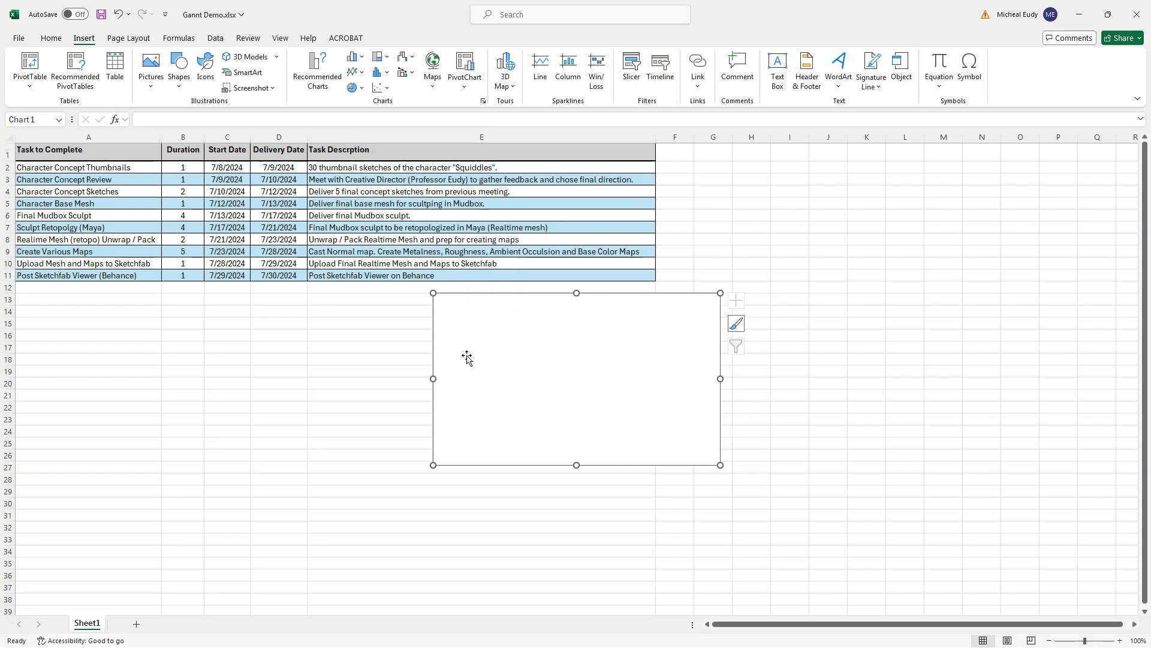
Enlarge the blank chart and position it just below the table, spanning roughly rows 13 to 30.
{"action": "left_click_drag", "start_coordinate": [720, 465], "coordinate": [856, 496]}
{"action": "left_click_drag", "start_coordinate": [606, 352], "coordinate": [550, 346]}
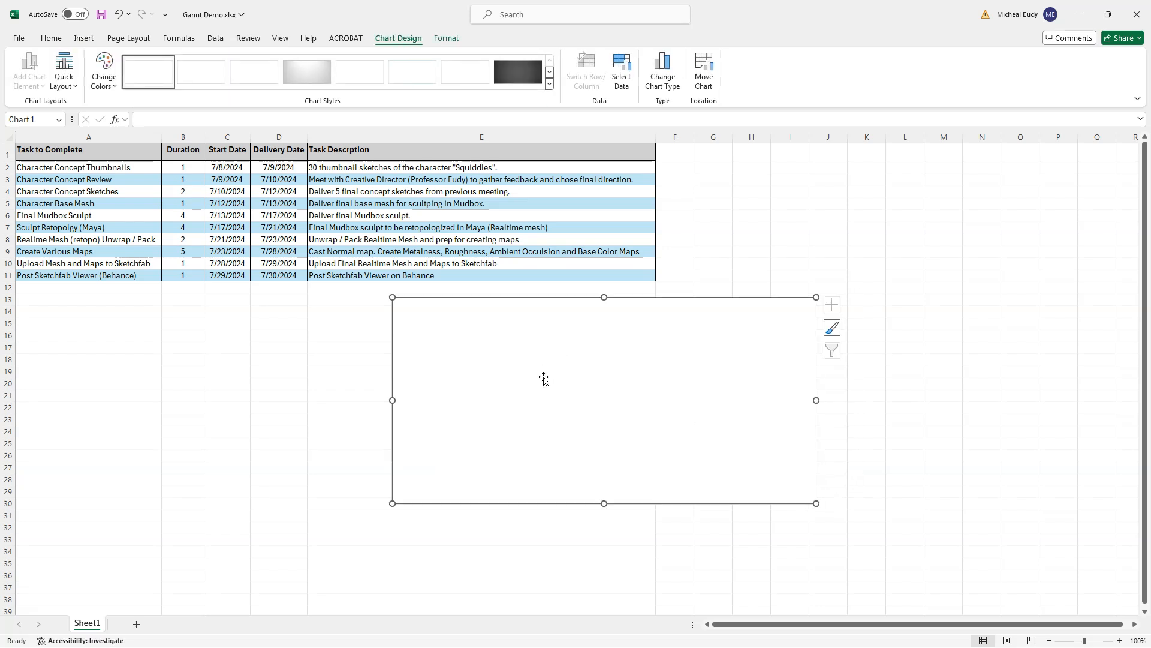
Add a data series to the blank chart, named from cell C1 with values from C2 to C11.
{"action": "left_click_drag", "start_coordinate": [529, 357], "coordinate": [514, 354]}
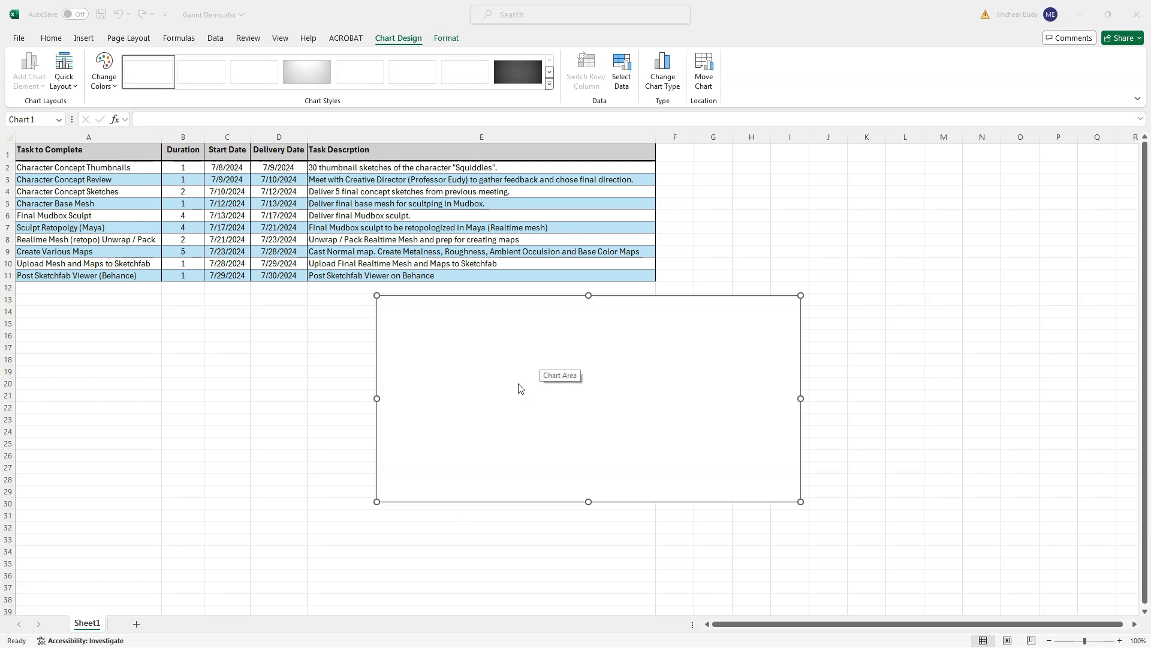
{"action": "right_click", "coordinate": [488, 360]}
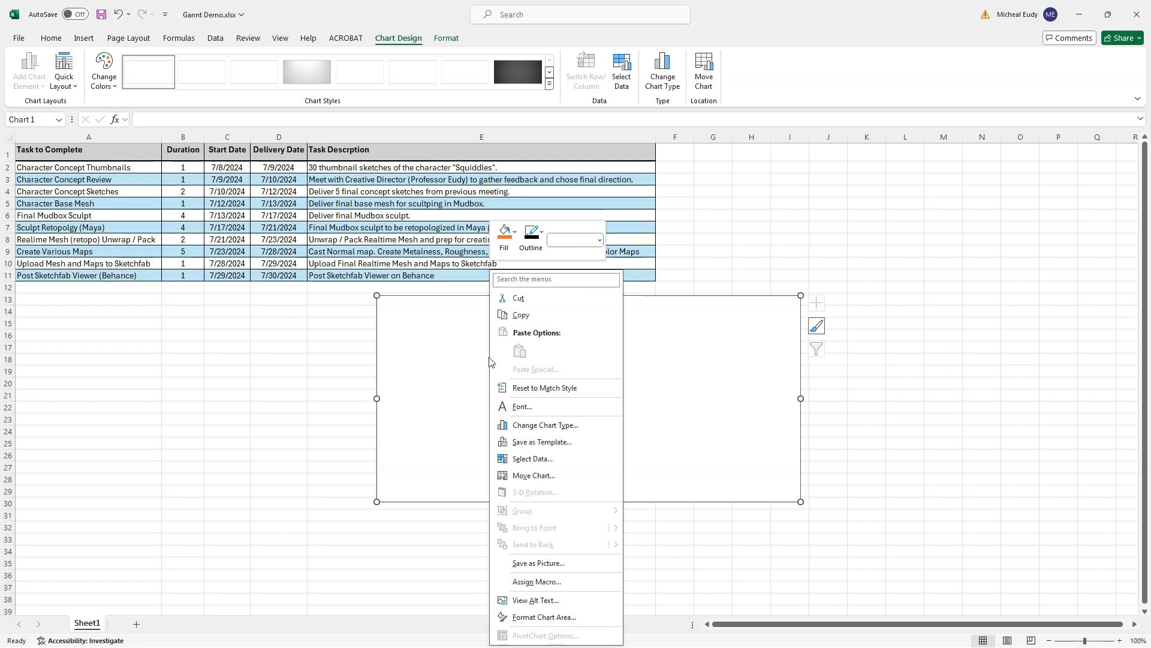
{"action": "left_click", "coordinate": [530, 460]}
{"action": "left_click_drag", "start_coordinate": [765, 154], "coordinate": [590, 293]}
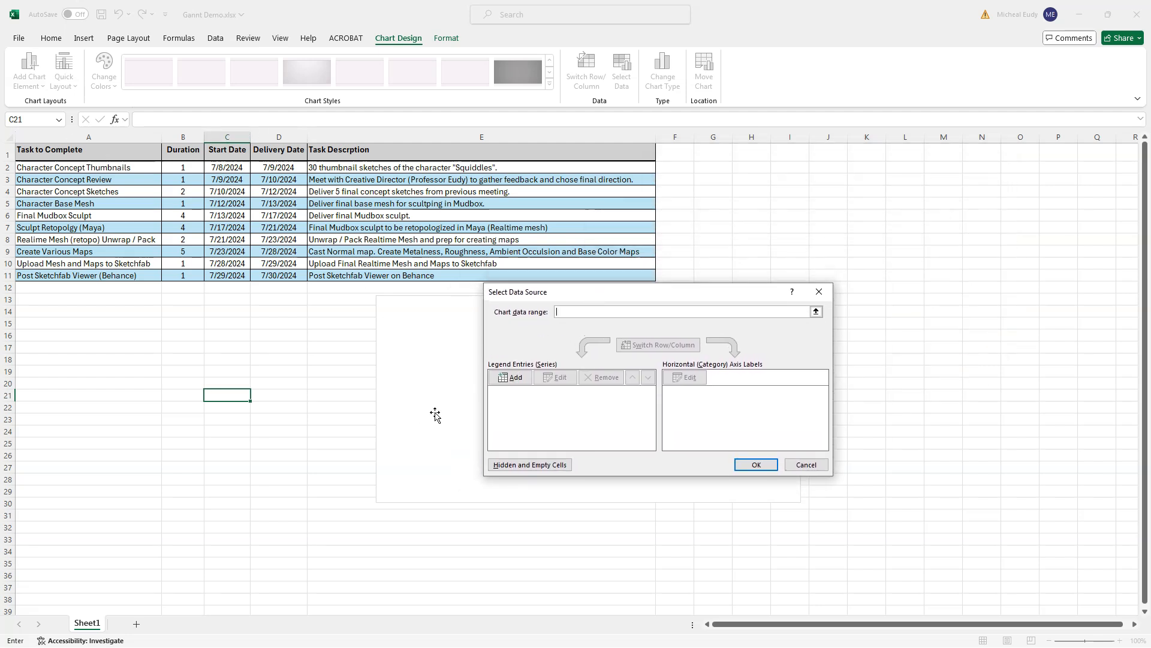
{"action": "left_click", "coordinate": [515, 378]}
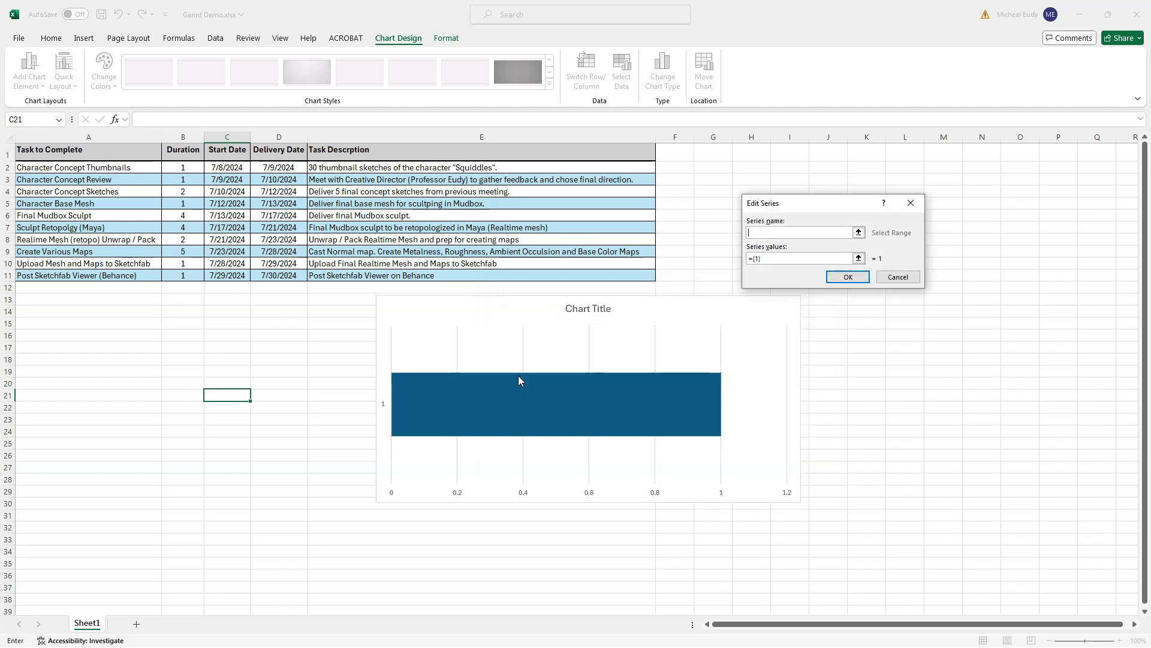
{"action": "left_click_drag", "start_coordinate": [799, 207], "coordinate": [535, 307]}
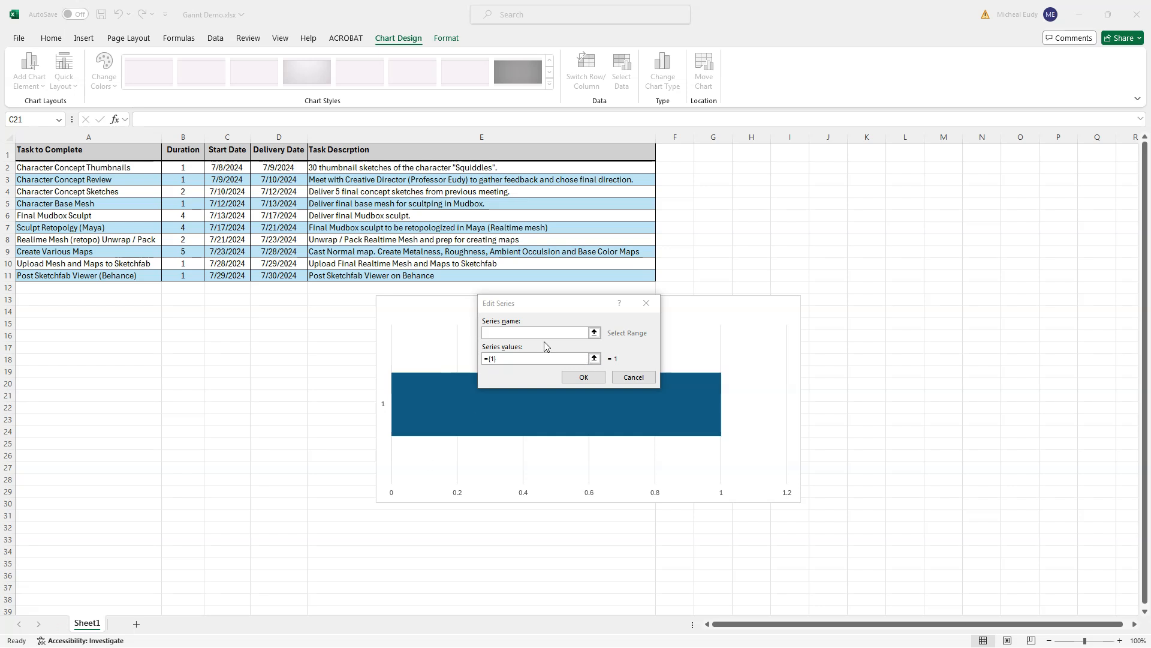
{"action": "left_click", "coordinate": [492, 333]}
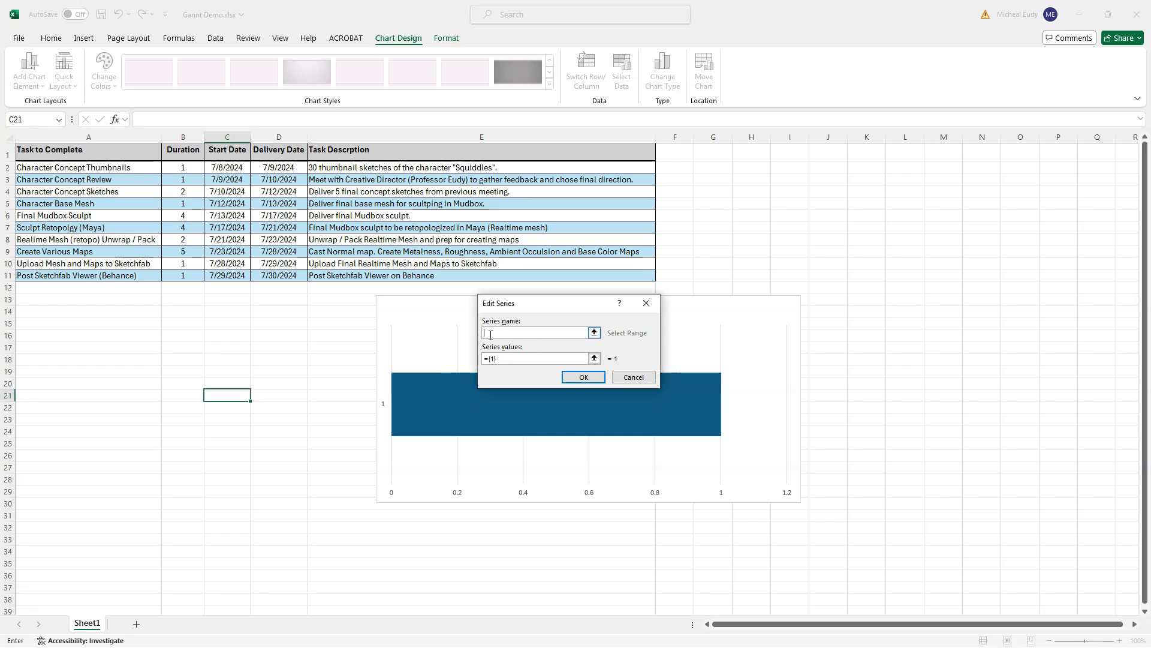
{"action": "left_click", "coordinate": [228, 152]}
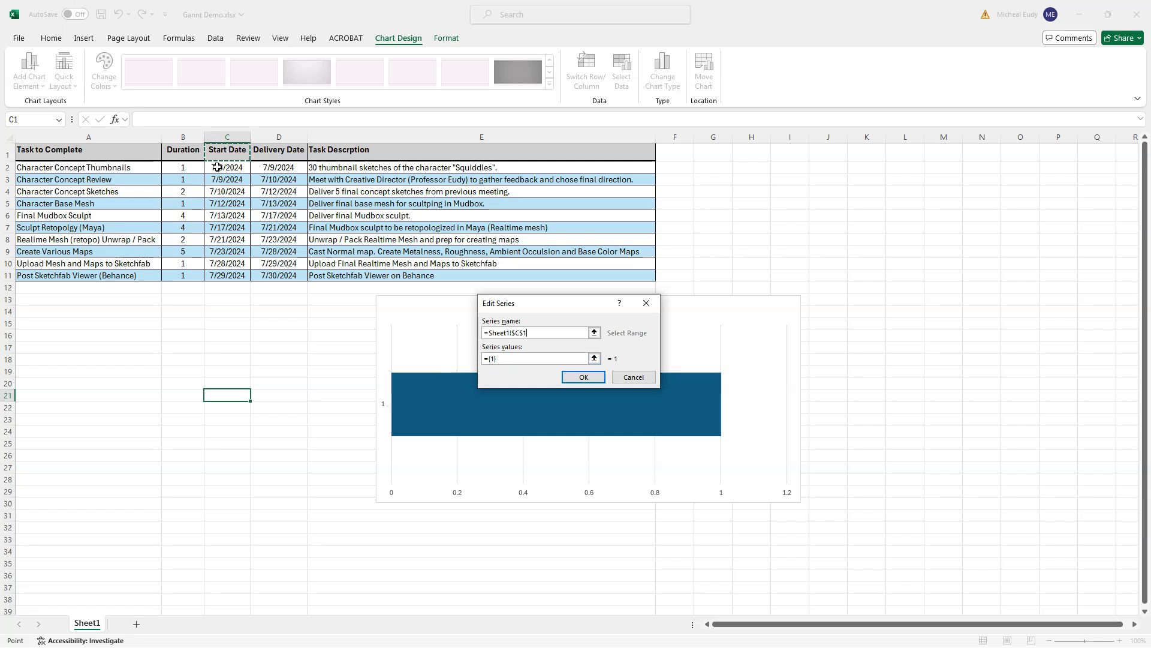
{"action": "left_click_drag", "start_coordinate": [537, 360], "coordinate": [476, 359]}
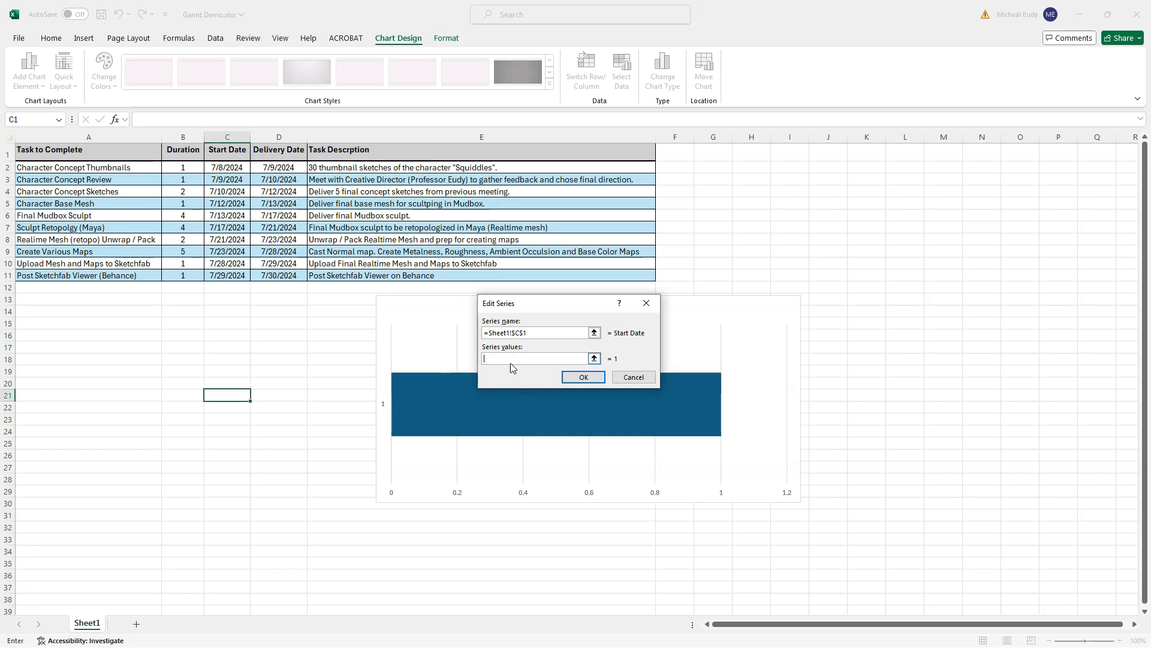
{"action": "left_click_drag", "start_coordinate": [226, 172], "coordinate": [228, 277]}
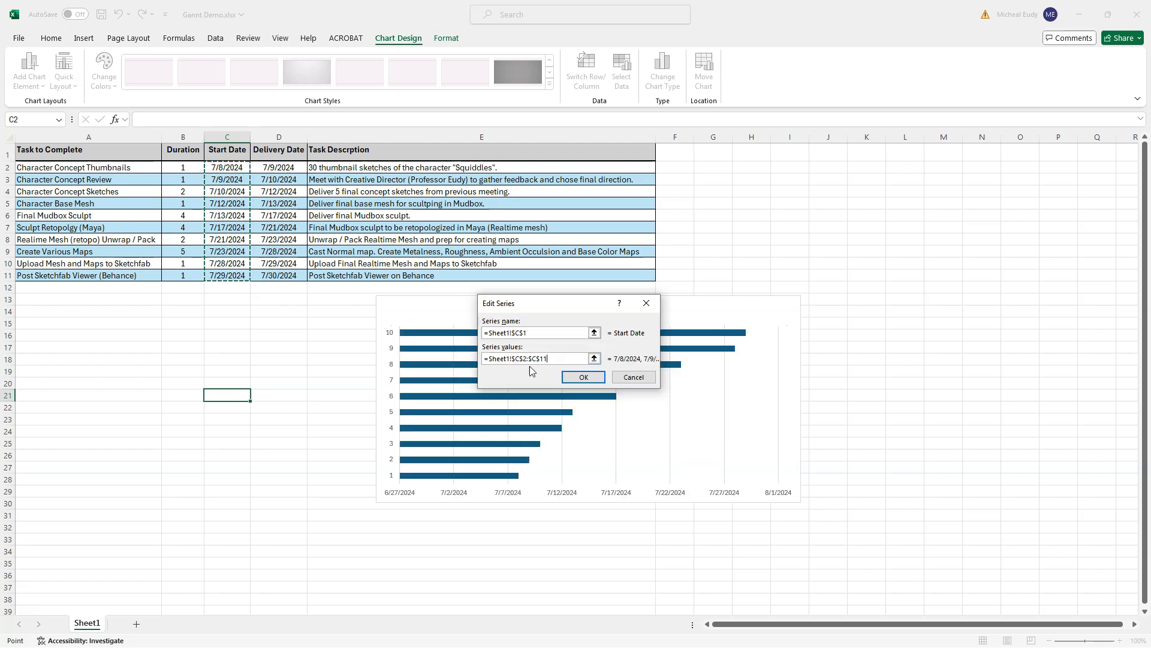
{"action": "left_click", "coordinate": [583, 378]}
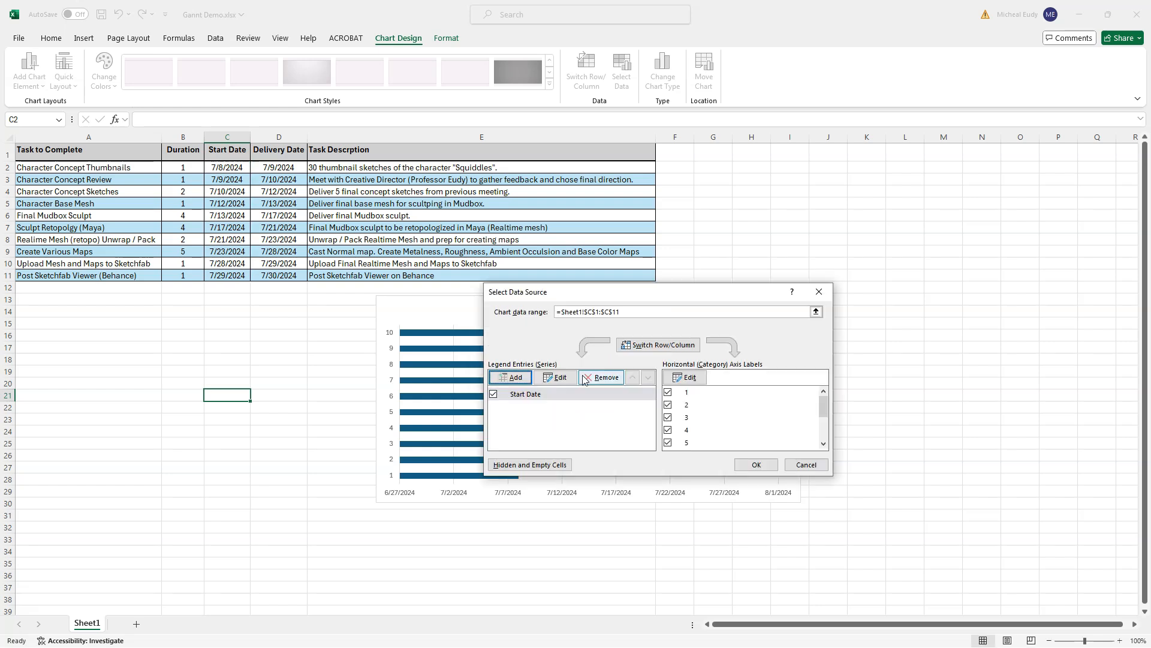
Add a second chart series named from cell B1 with the task durations in B2 to B11 as values.
{"action": "left_click_drag", "start_coordinate": [616, 299], "coordinate": [710, 160]}
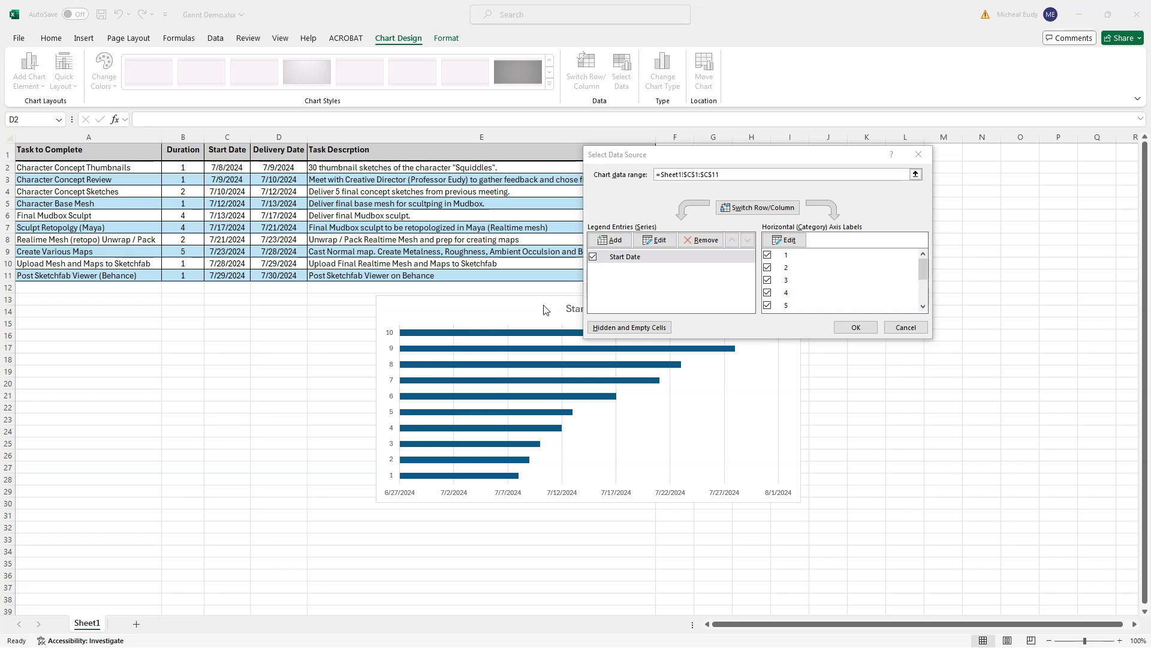
{"action": "left_click", "coordinate": [617, 240]}
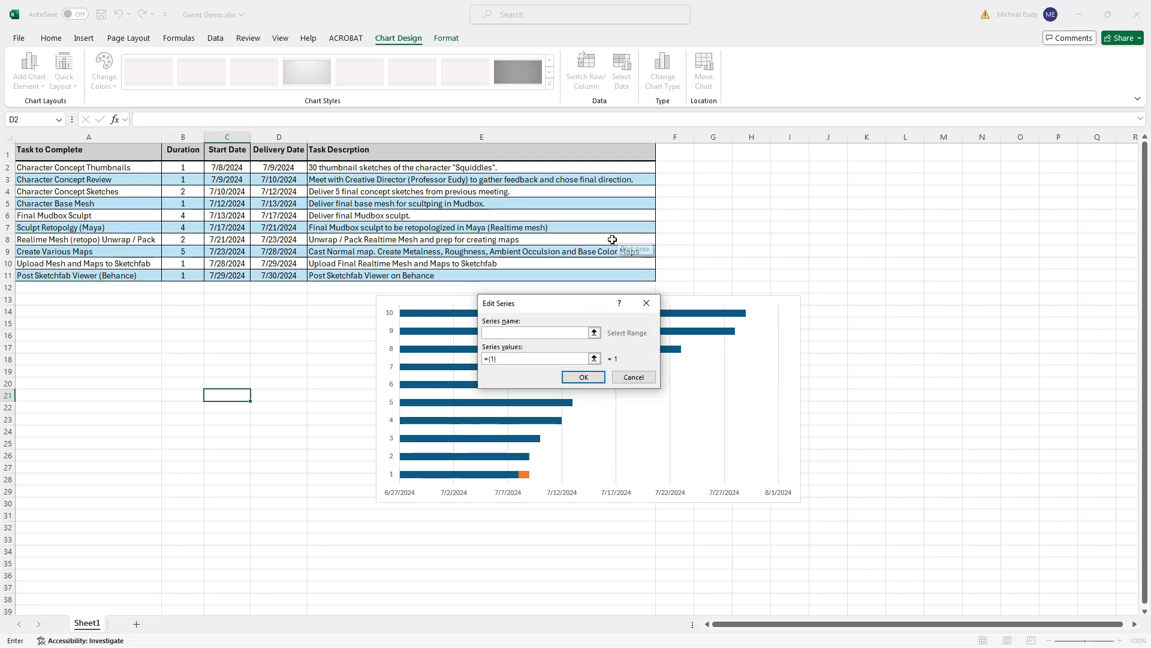
{"action": "left_click_drag", "start_coordinate": [523, 297], "coordinate": [620, 223]}
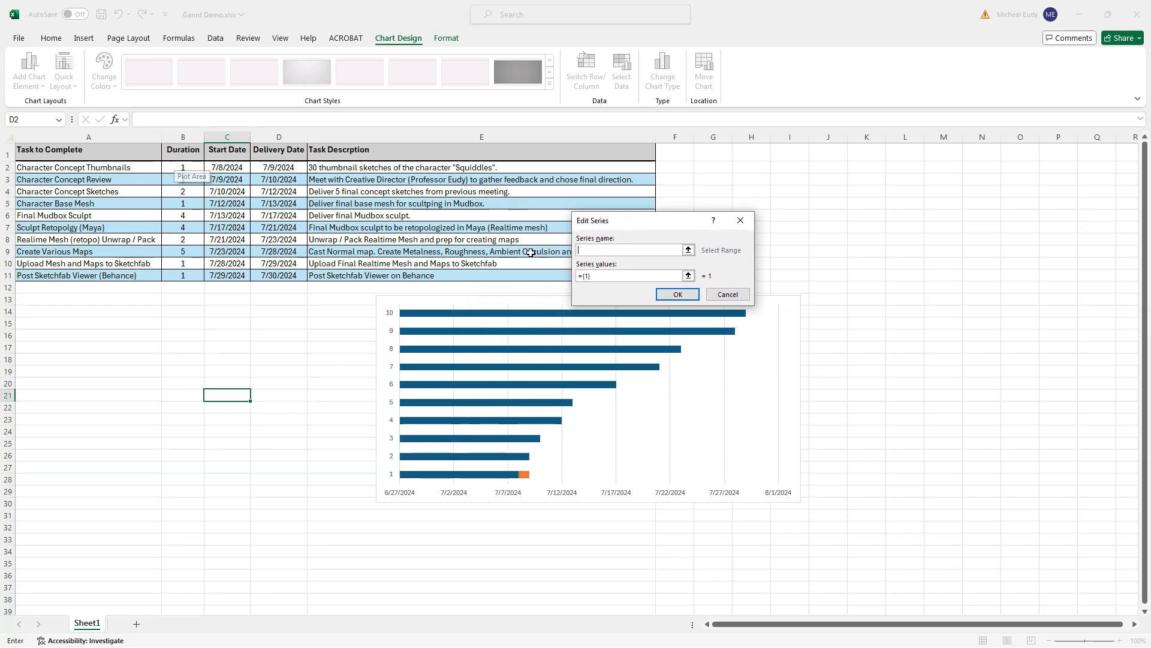
{"action": "left_click", "coordinate": [183, 150]}
{"action": "left_click_drag", "start_coordinate": [594, 277], "coordinate": [579, 277]}
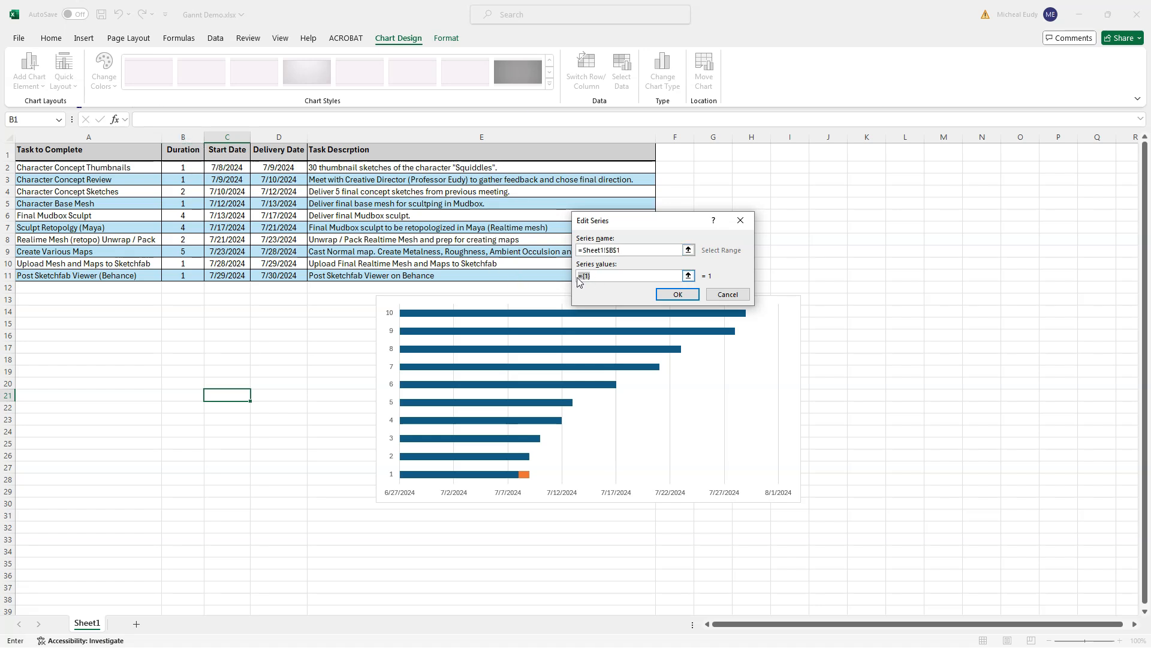
{"action": "key", "text": "BackSpace"}
{"action": "left_click_drag", "start_coordinate": [186, 167], "coordinate": [183, 276]}
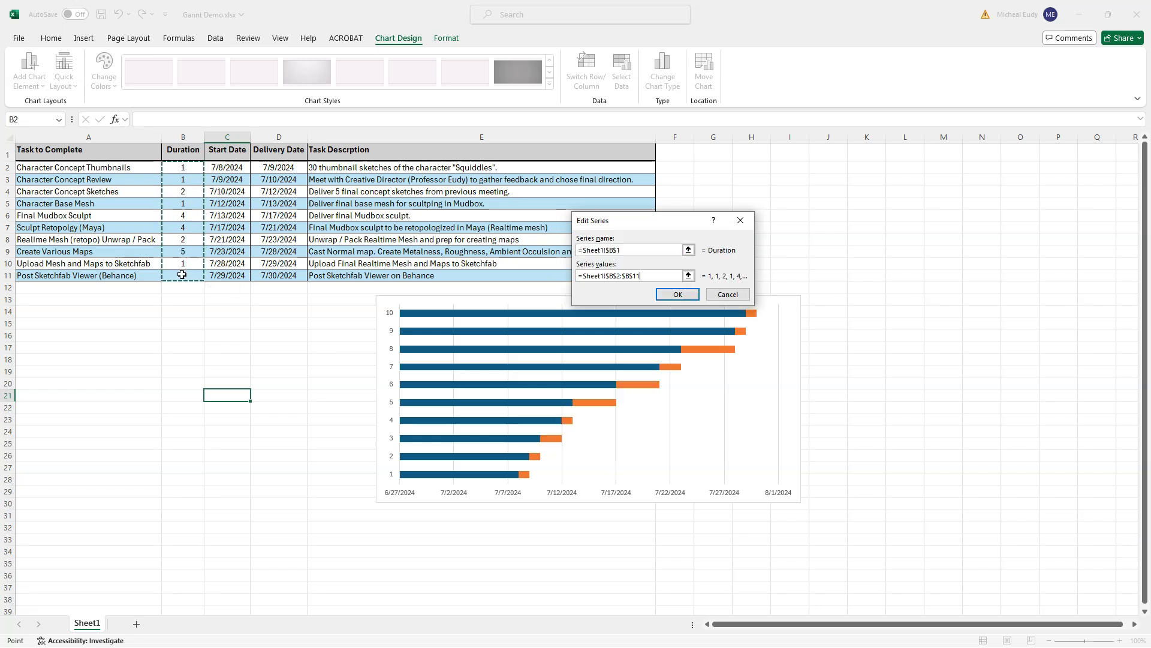
{"action": "left_click", "coordinate": [678, 294]}
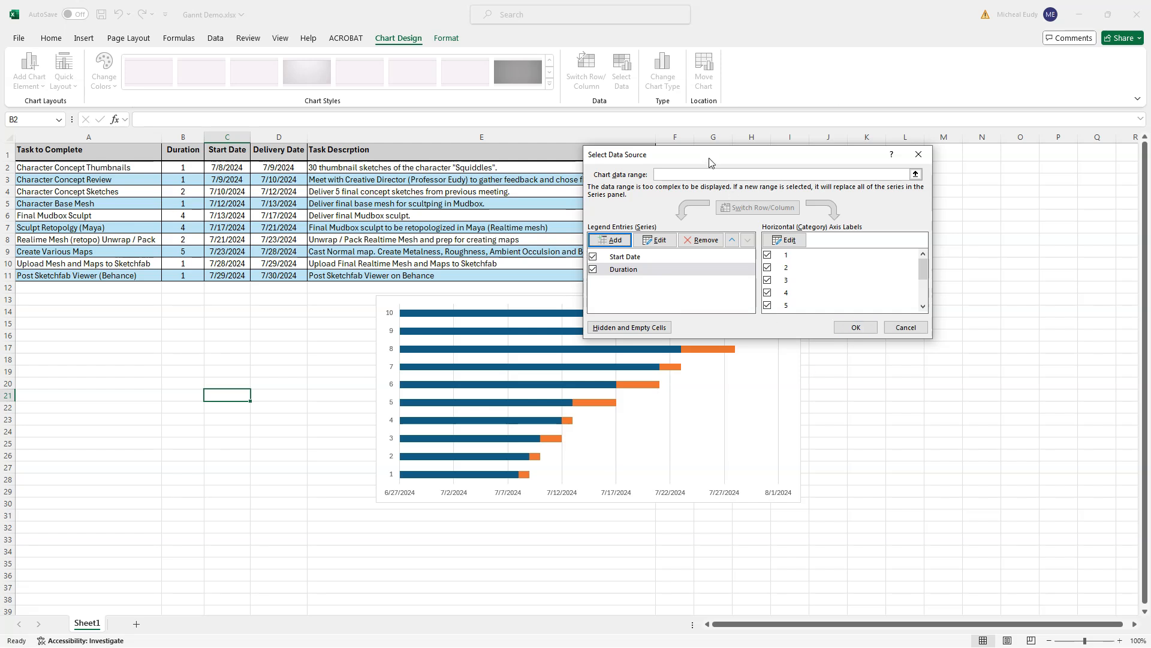
Use the task names in A2 to A11 as the chart's category axis labels and apply the data source.
{"action": "left_click_drag", "start_coordinate": [709, 161], "coordinate": [754, 119]}
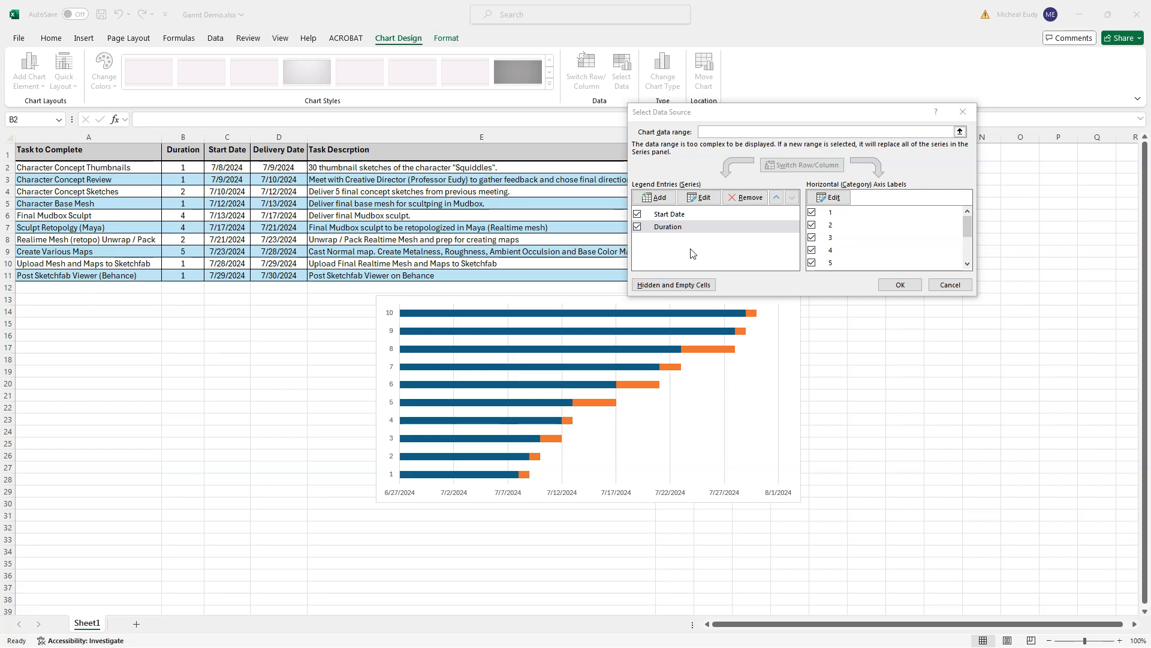
{"action": "left_click", "coordinate": [835, 198]}
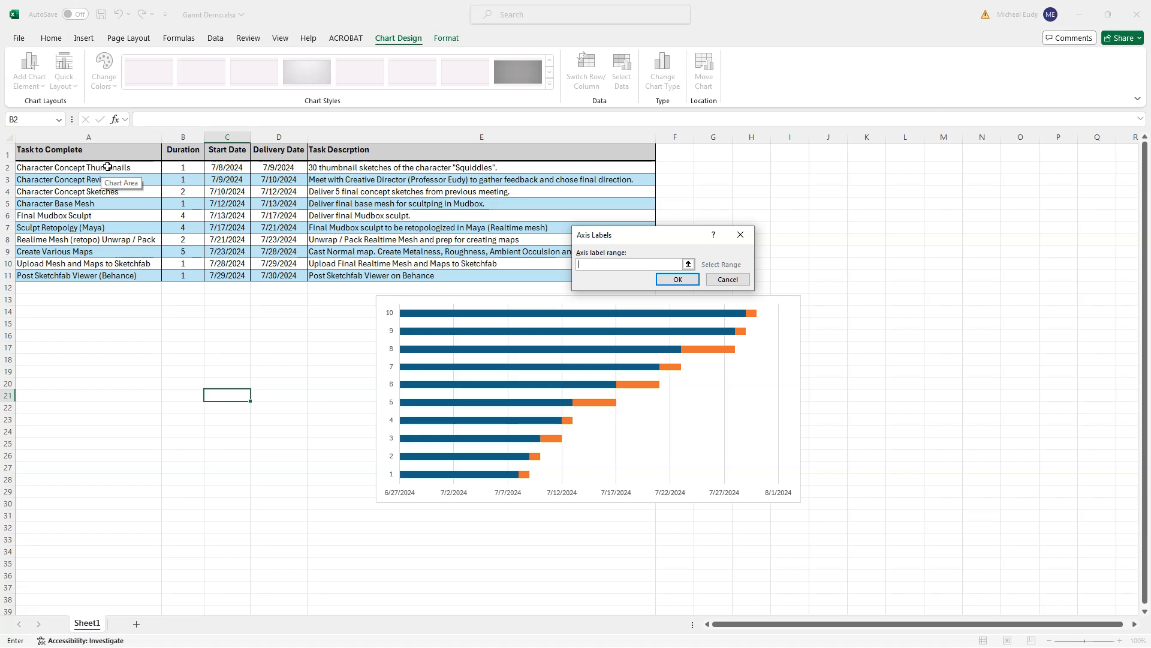
{"action": "left_click_drag", "start_coordinate": [107, 167], "coordinate": [114, 276]}
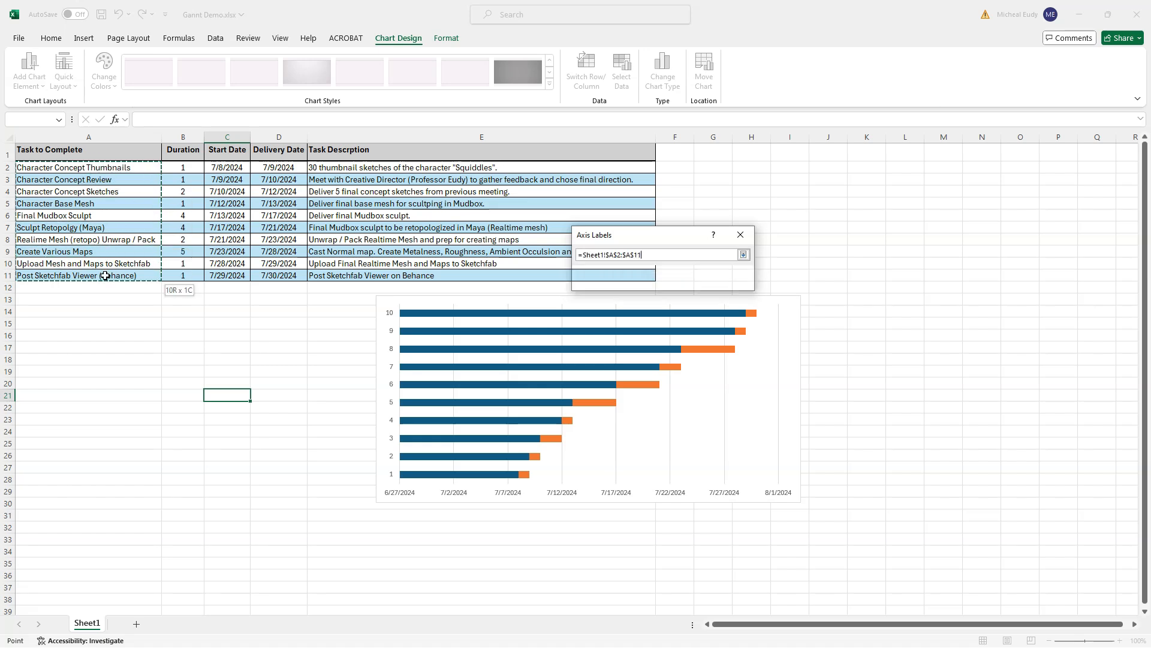
{"action": "left_click", "coordinate": [665, 282]}
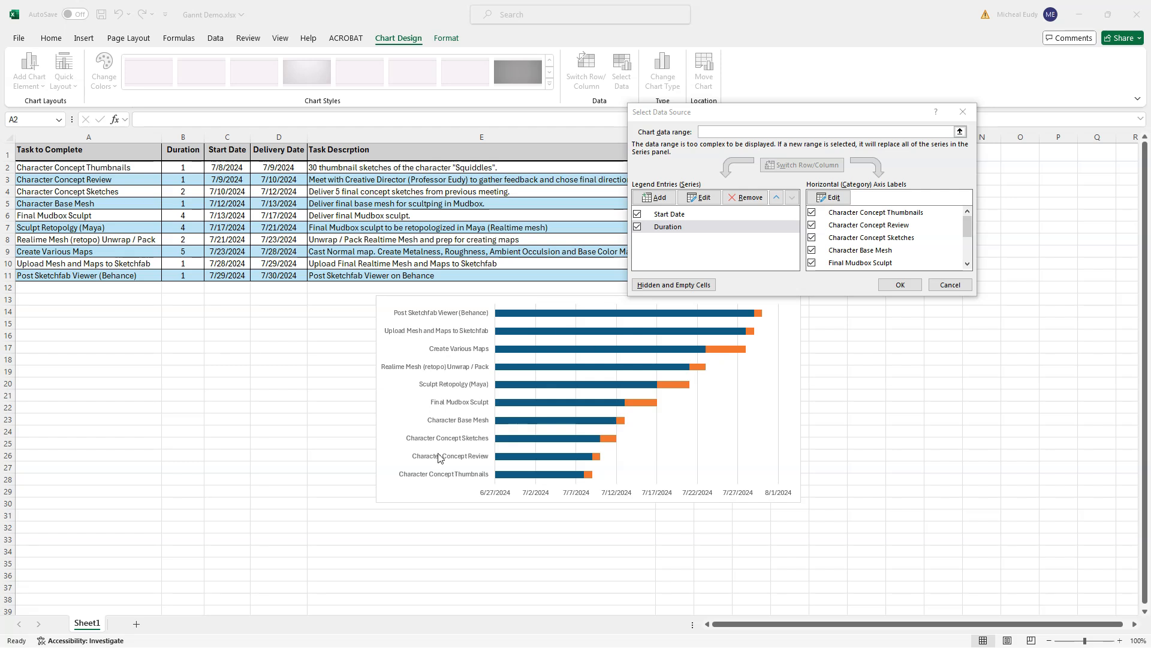
{"action": "left_click", "coordinate": [899, 285]}
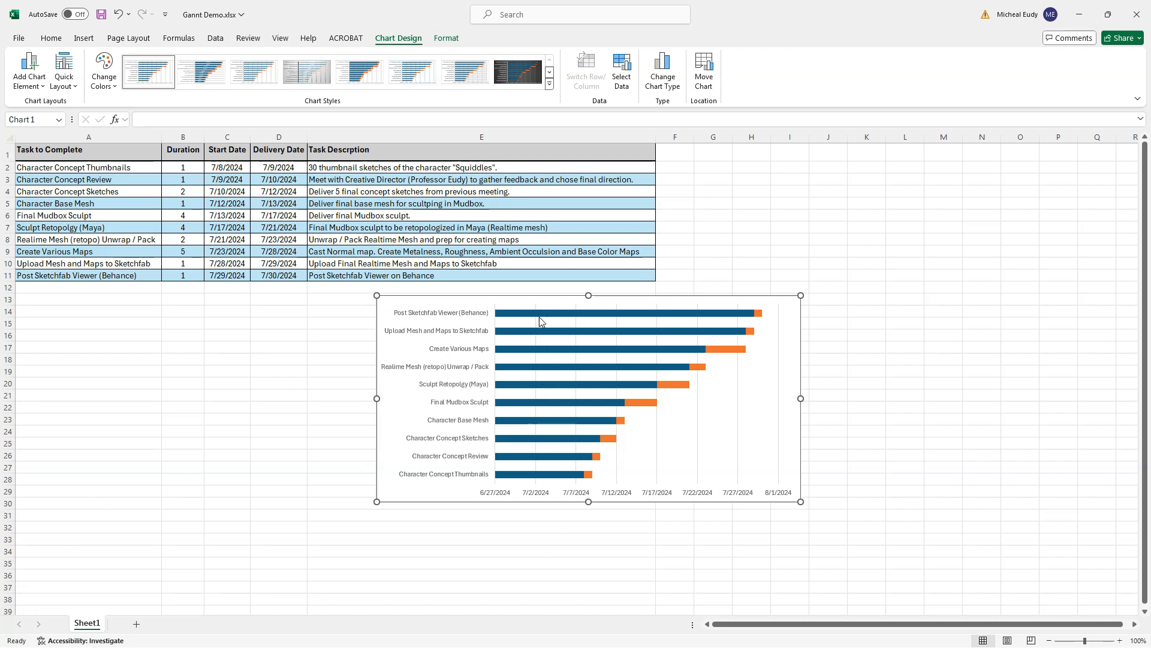
Set the chart's blue Start Date series to No fill.
{"action": "left_click", "coordinate": [521, 312]}
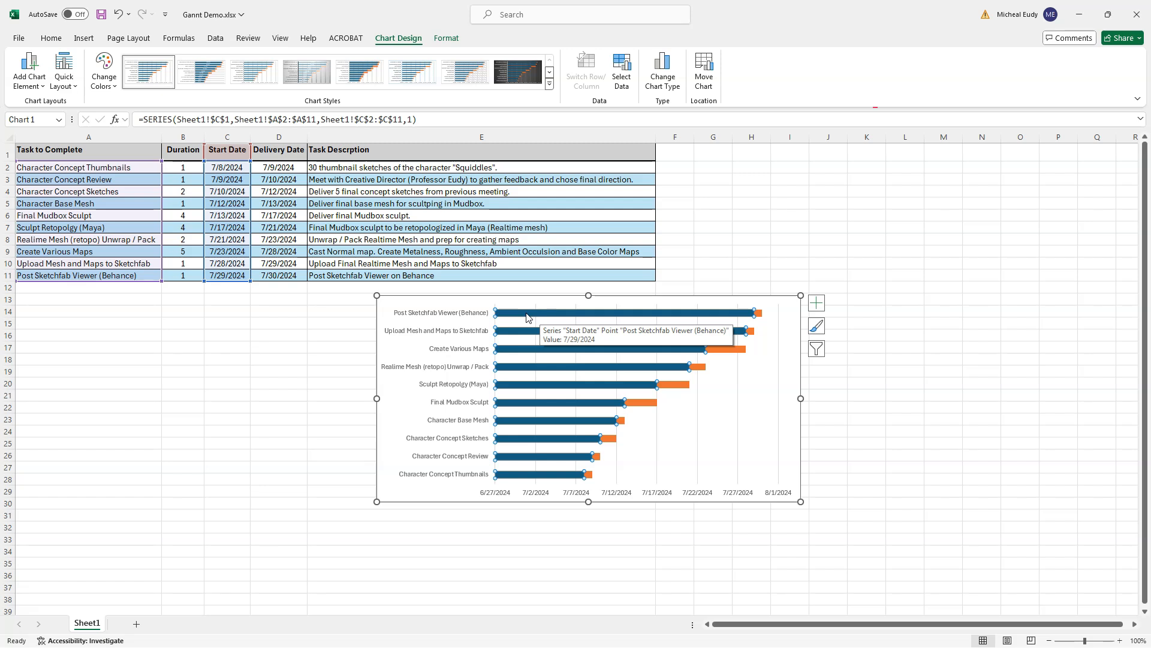
{"action": "right_click", "coordinate": [528, 317]}
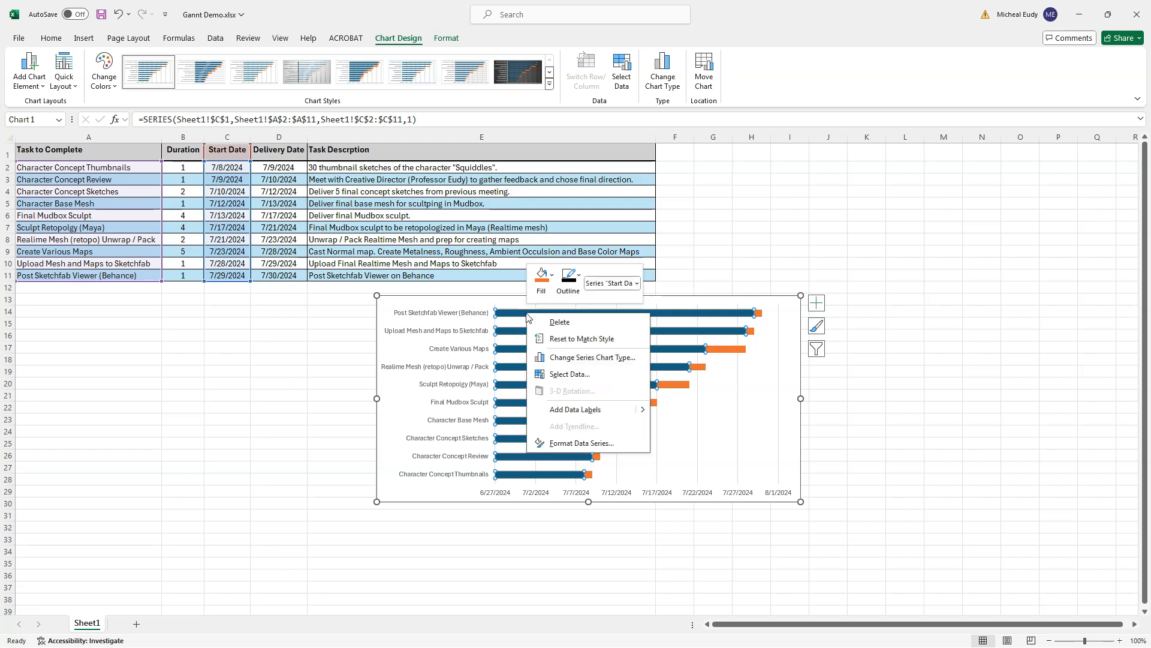
{"action": "left_click", "coordinate": [561, 443]}
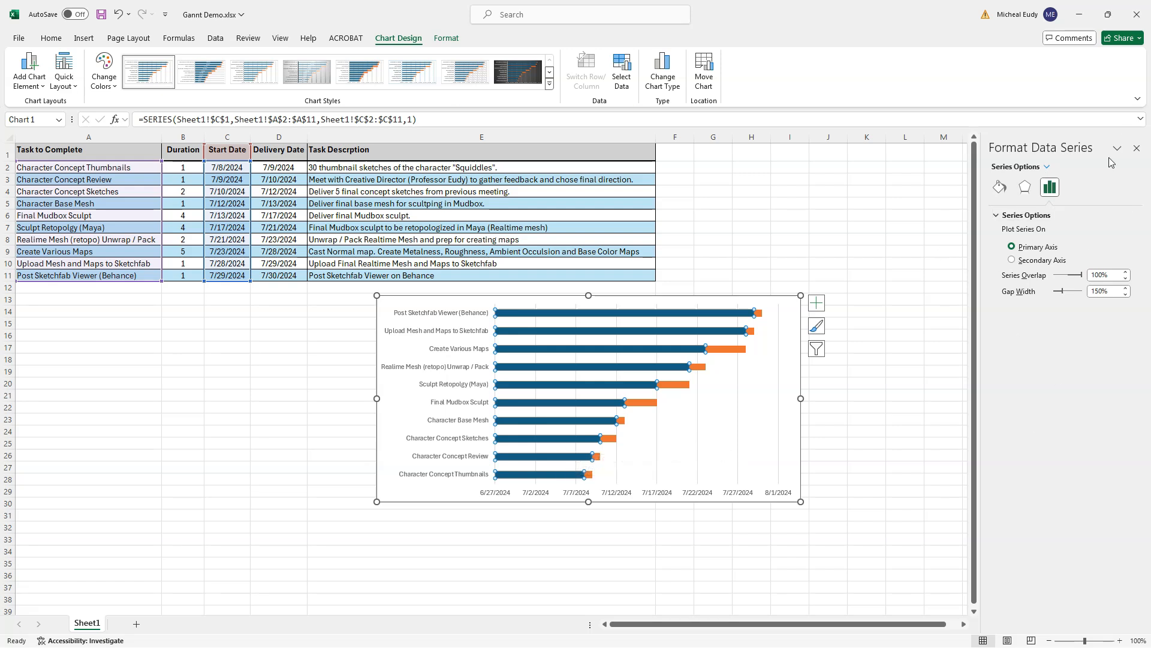
{"action": "left_click", "coordinate": [999, 188]}
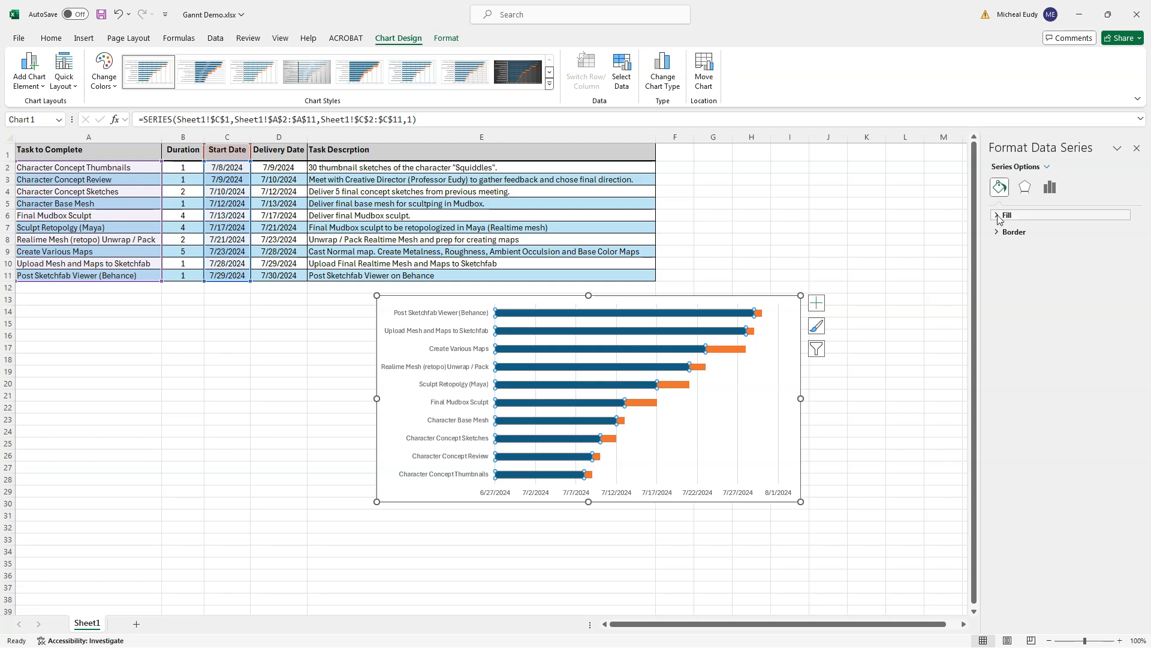
{"action": "left_click", "coordinate": [999, 216]}
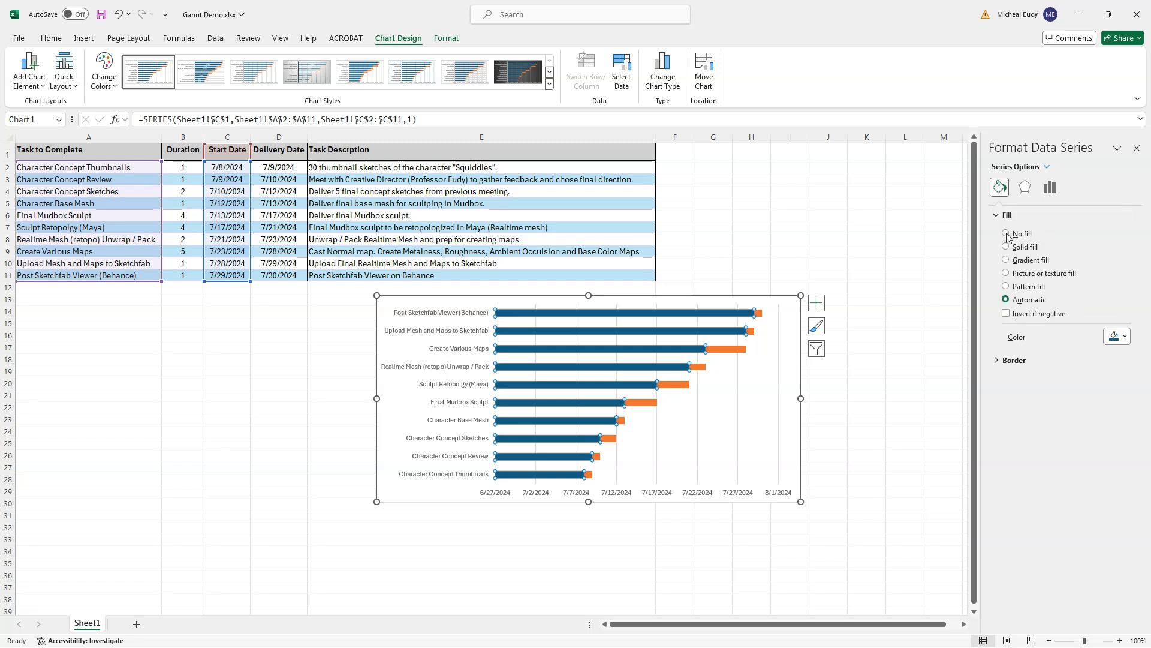
{"action": "left_click", "coordinate": [1006, 234]}
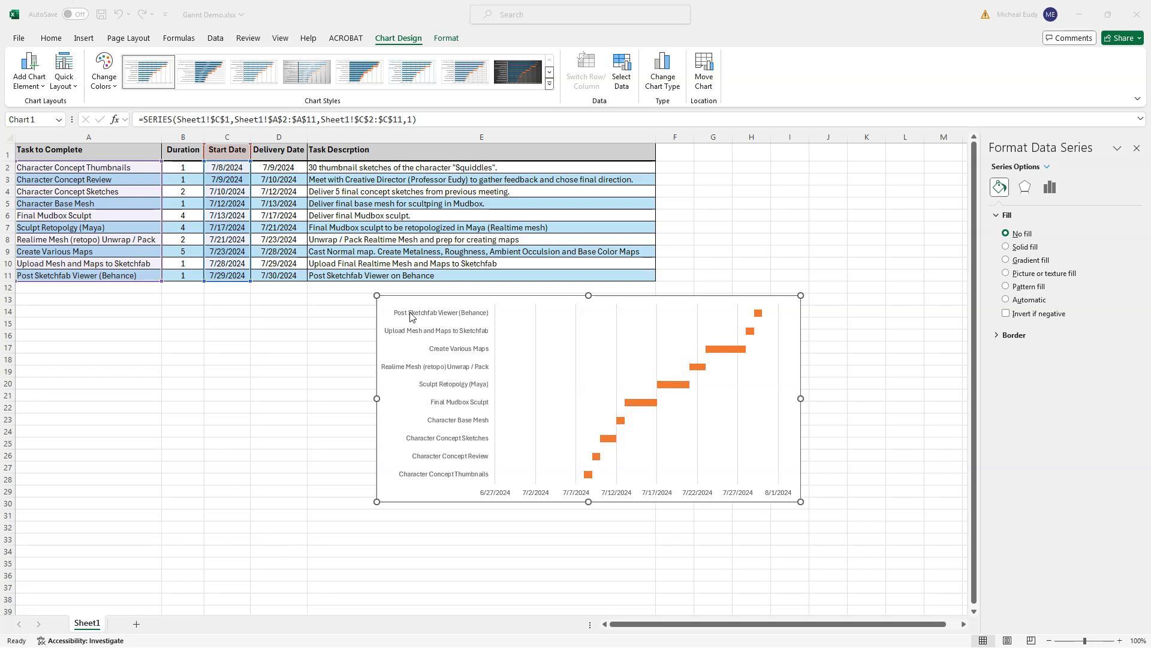
List the categories on the chart's vertical task axis in reverse order.
{"action": "left_click", "coordinate": [451, 336]}
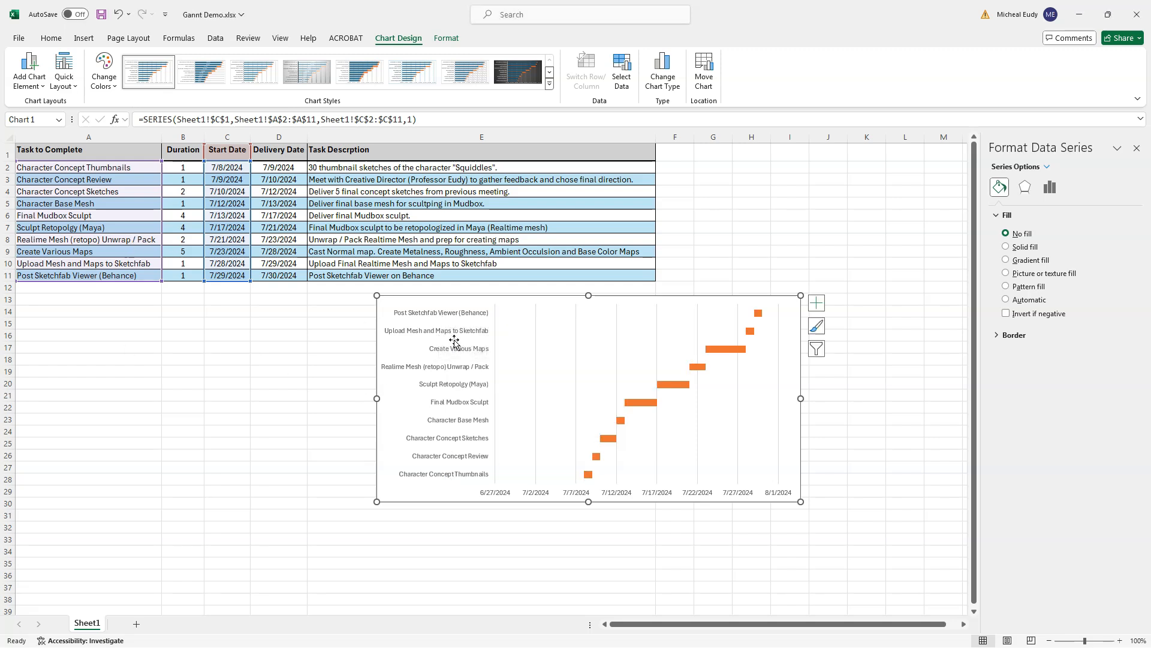
{"action": "left_click", "coordinate": [444, 339]}
{"action": "left_click", "coordinate": [446, 341]}
{"action": "right_click", "coordinate": [446, 341]}
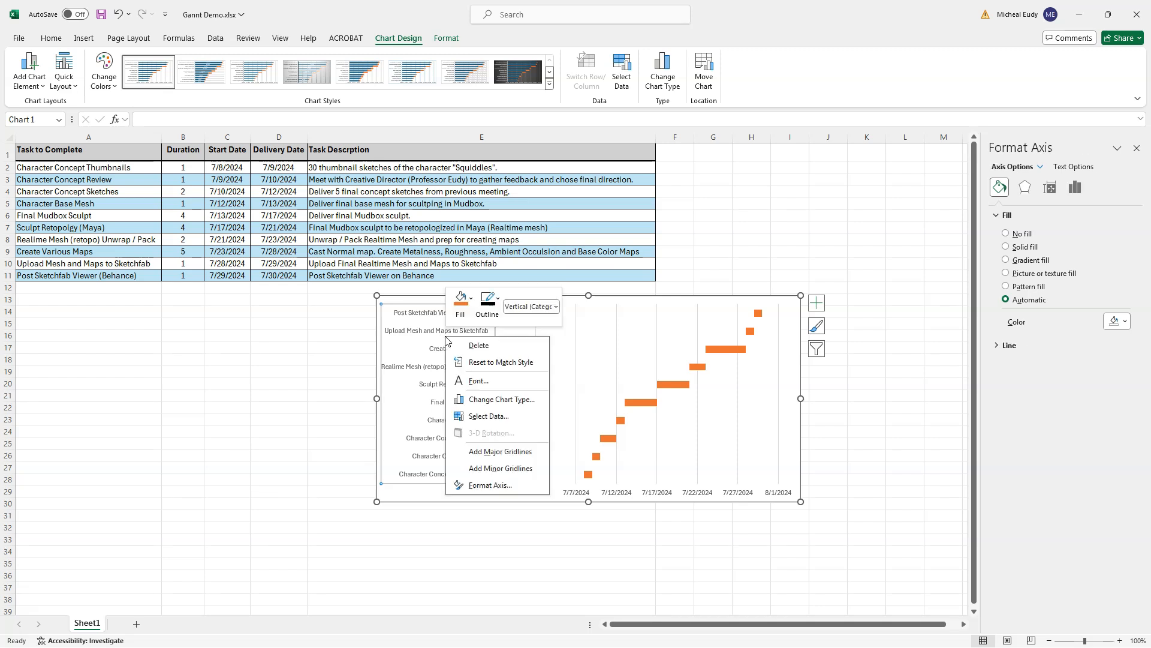
{"action": "left_click", "coordinate": [478, 486]}
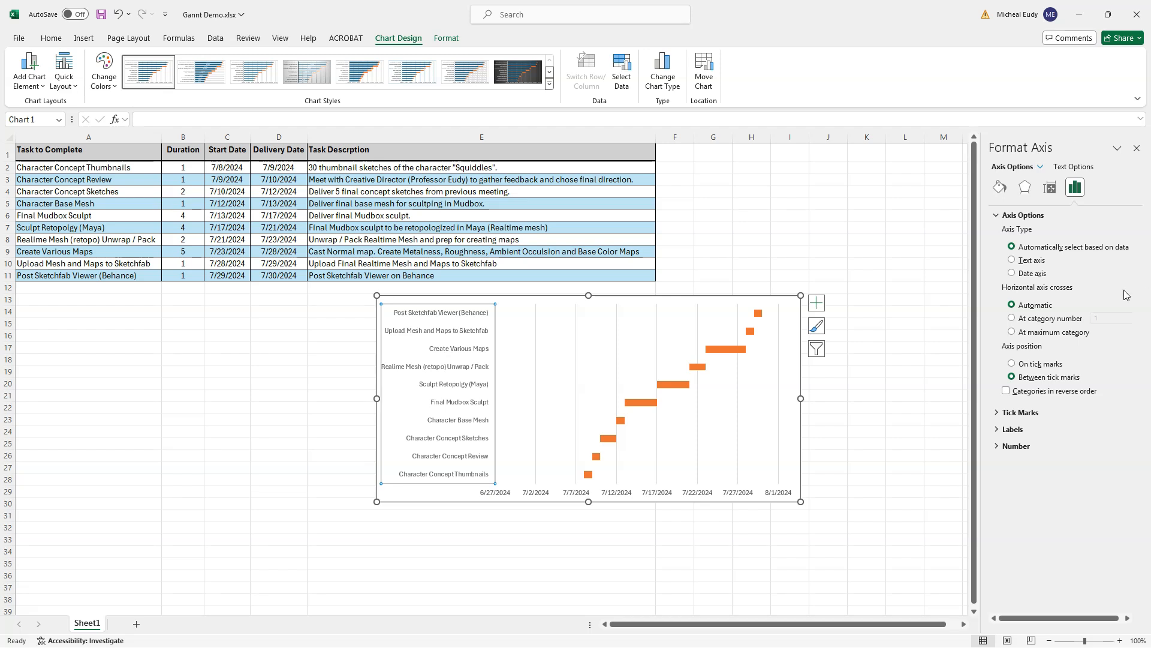
{"action": "left_click", "coordinate": [1006, 391]}
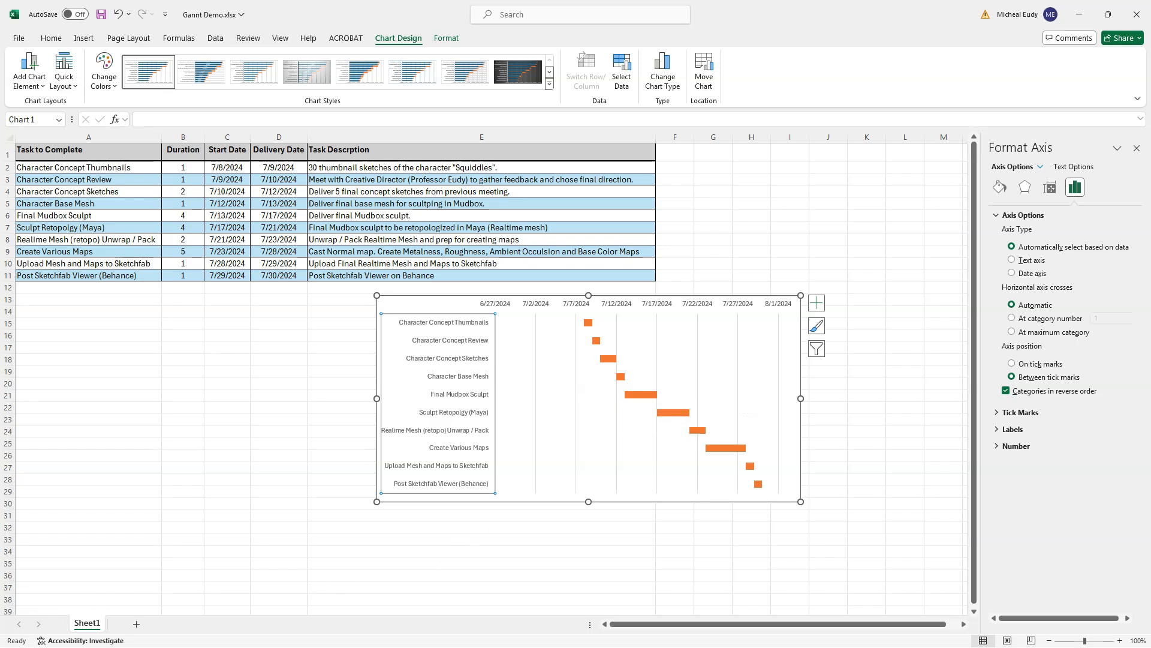
Copy the first task's start date from C2 into empty cell C19, beside the chart.
{"action": "left_click", "coordinate": [180, 646]}
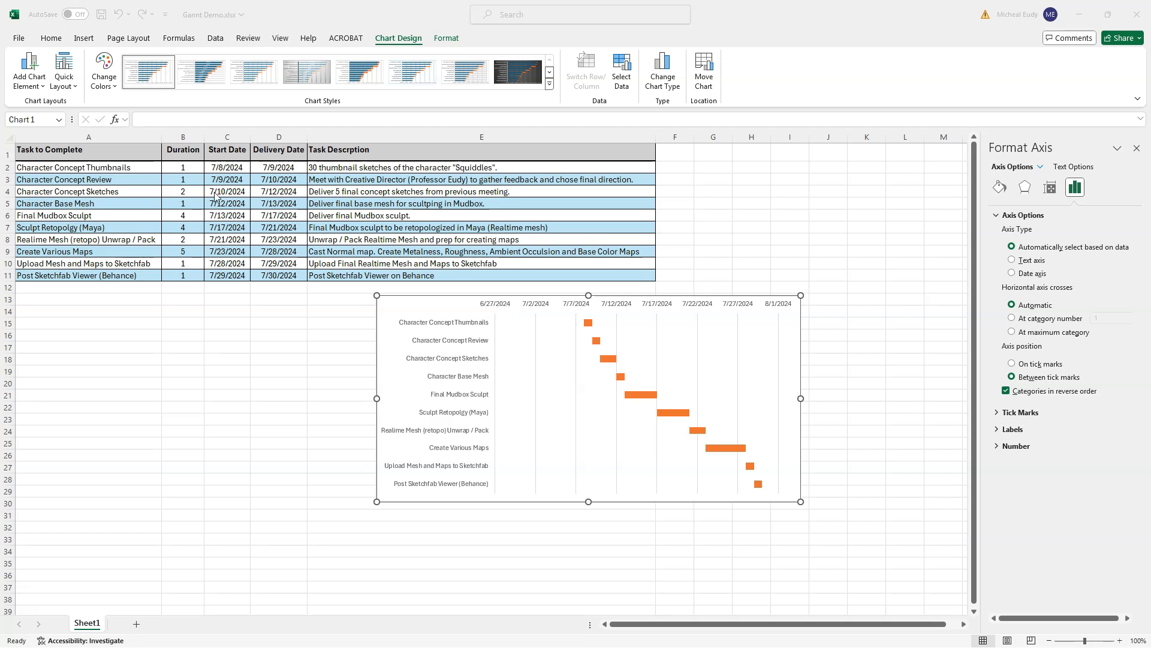
{"action": "left_click", "coordinate": [221, 167]}
{"action": "left_click", "coordinate": [221, 167]}
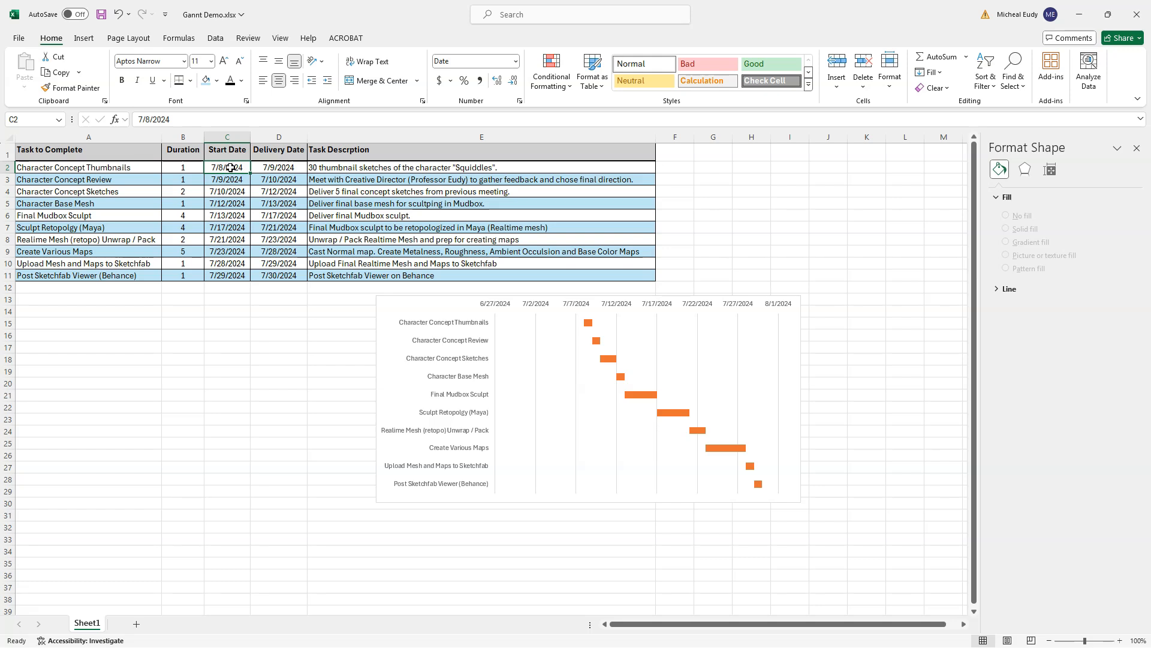
{"action": "key", "text": "ctrl+c"}
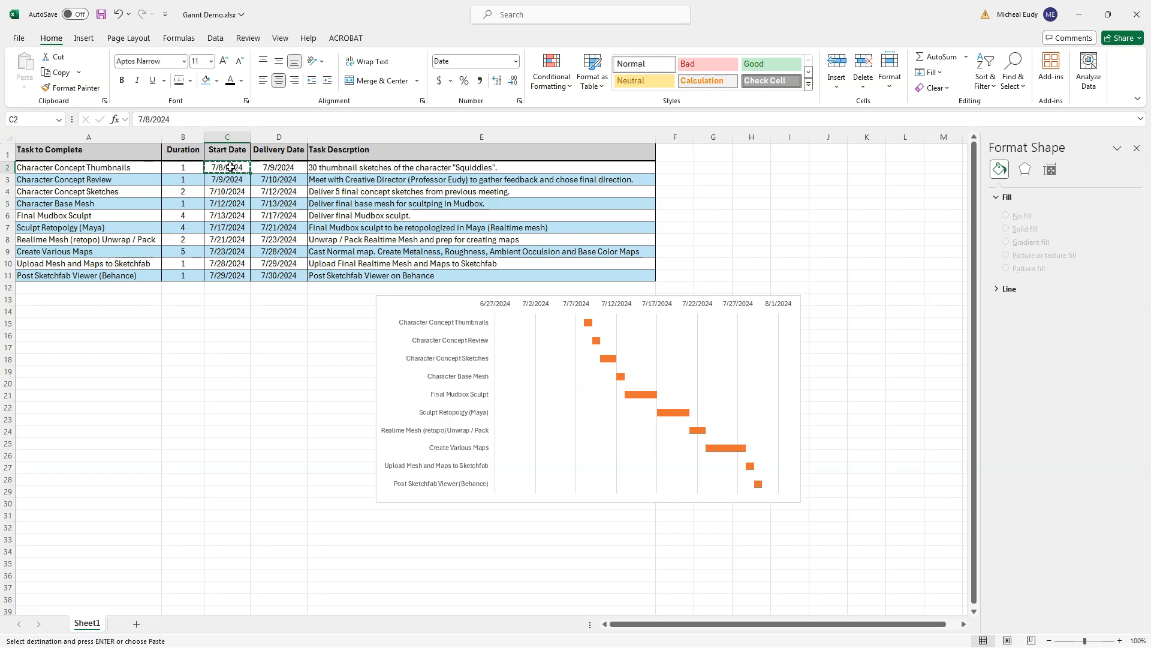
{"action": "left_click", "coordinate": [223, 375]}
{"action": "key", "text": "ctrl+v"}
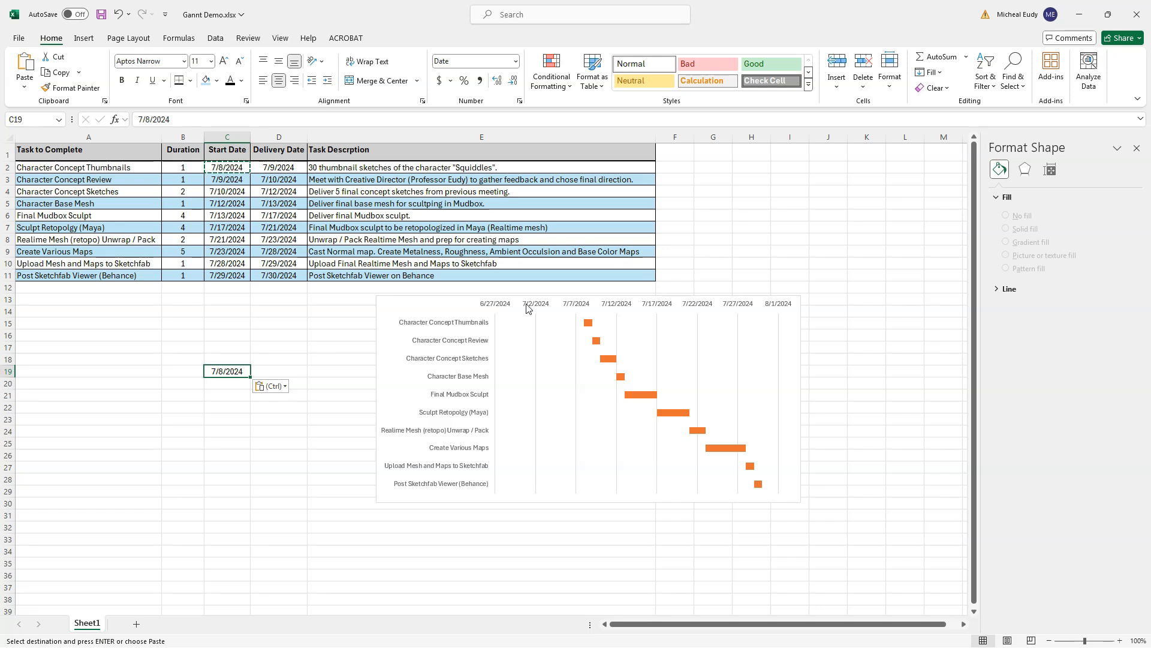
Change the copied date in C19 to the Number format and copy the cell.
{"action": "left_click", "coordinate": [493, 313]}
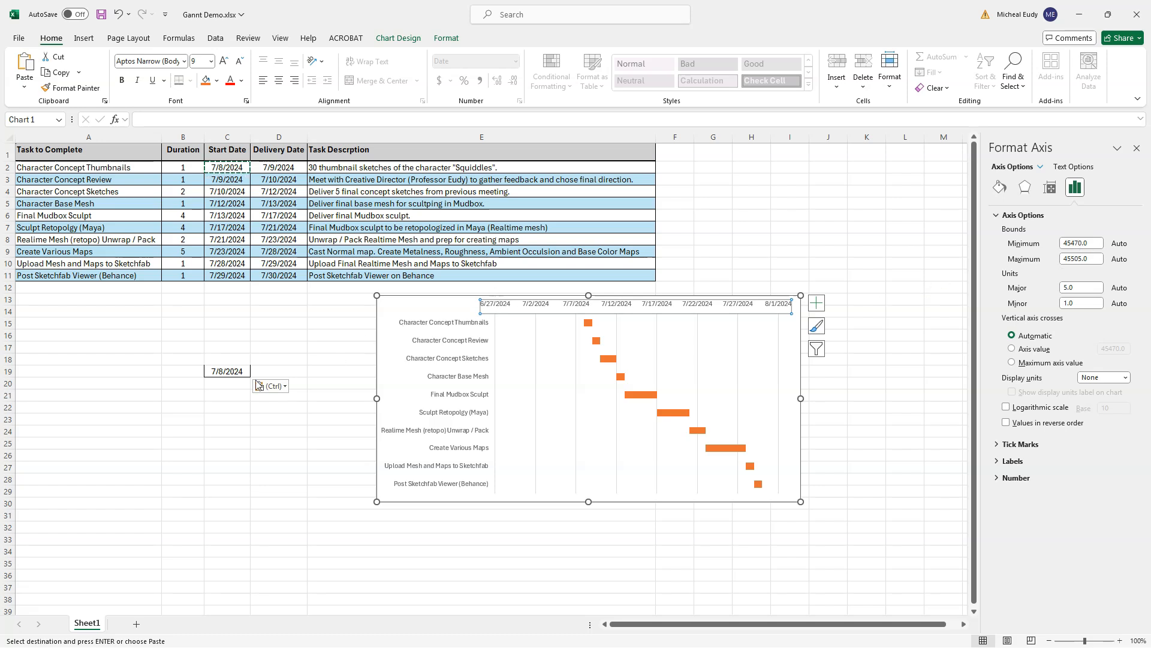
{"action": "left_click", "coordinate": [228, 370]}
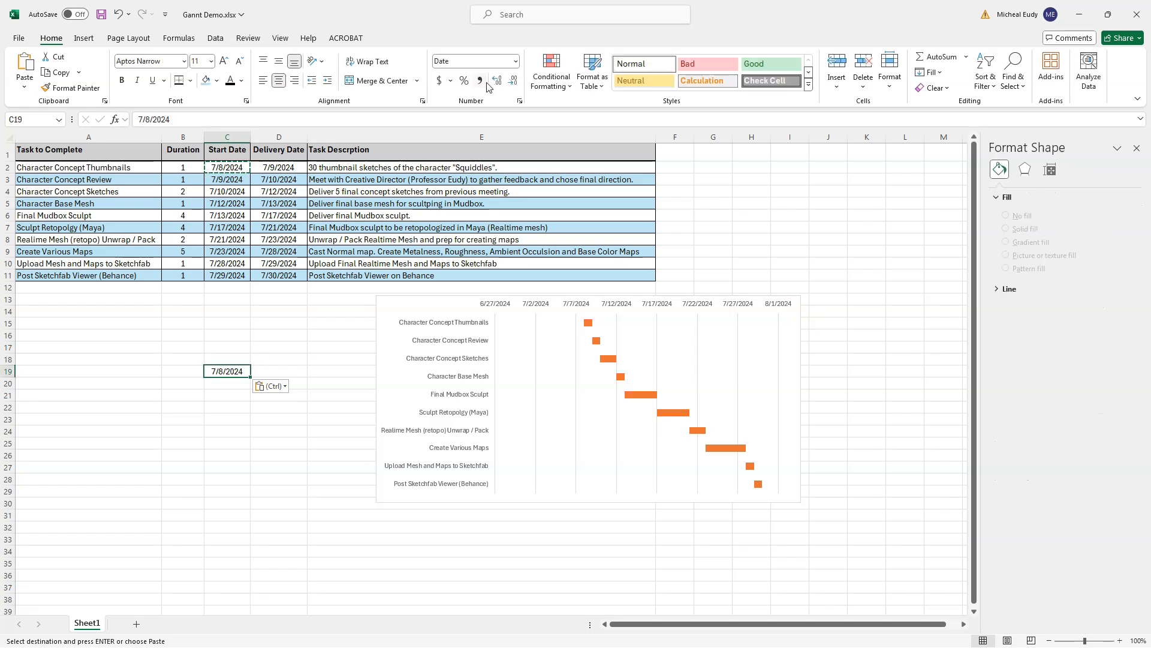
{"action": "left_click", "coordinate": [515, 61]}
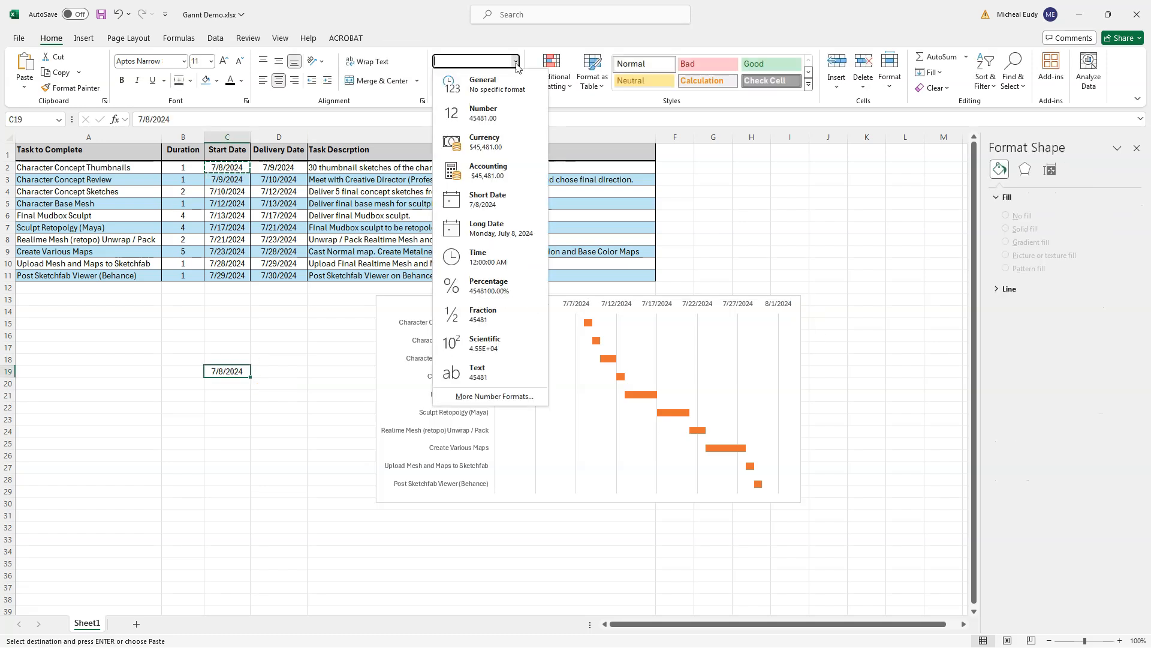
{"action": "left_click", "coordinate": [490, 113]}
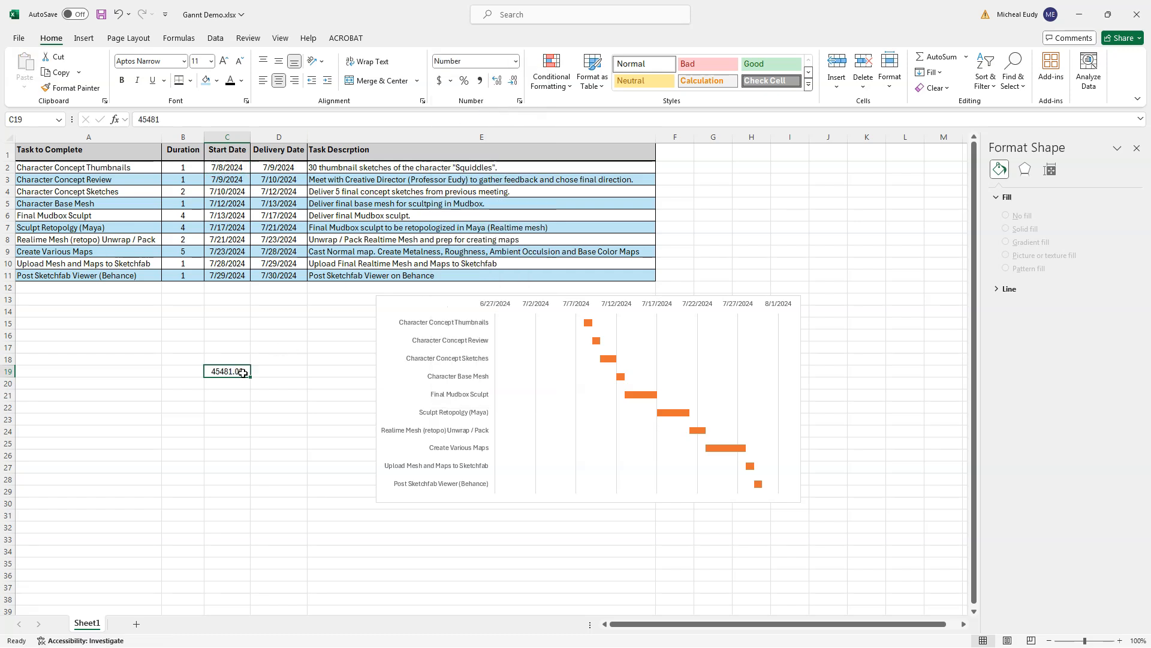
{"action": "key", "text": "ctrl+c"}
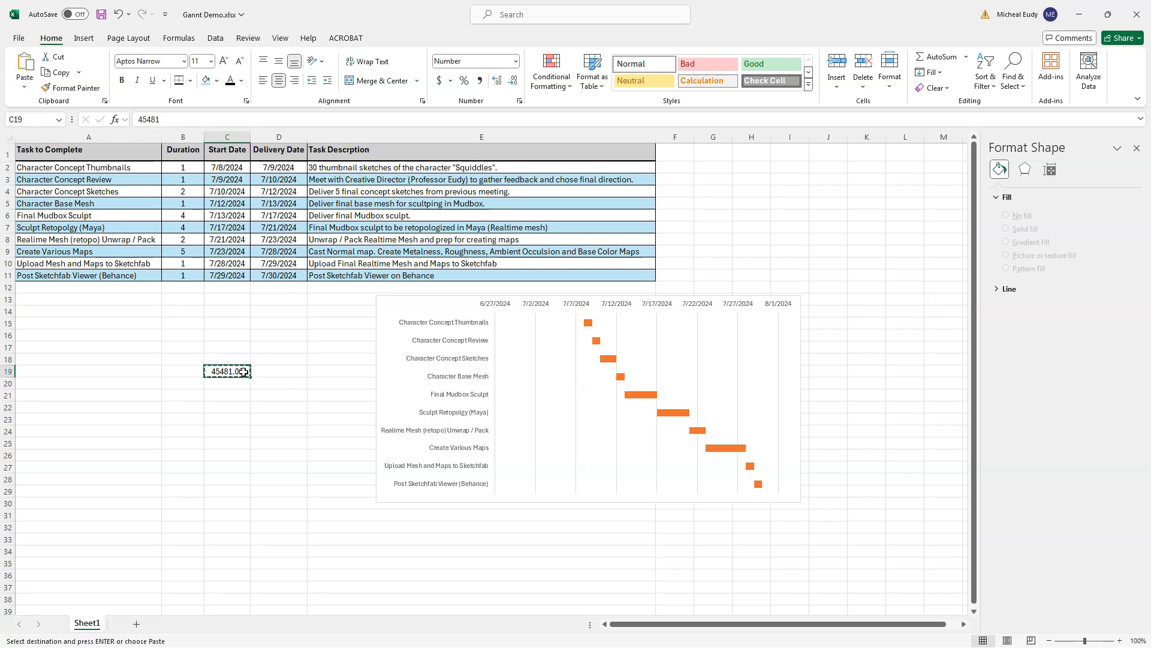
Set the minimum bound of the chart's date axis to the copied serial number 45481.
{"action": "left_click", "coordinate": [497, 307]}
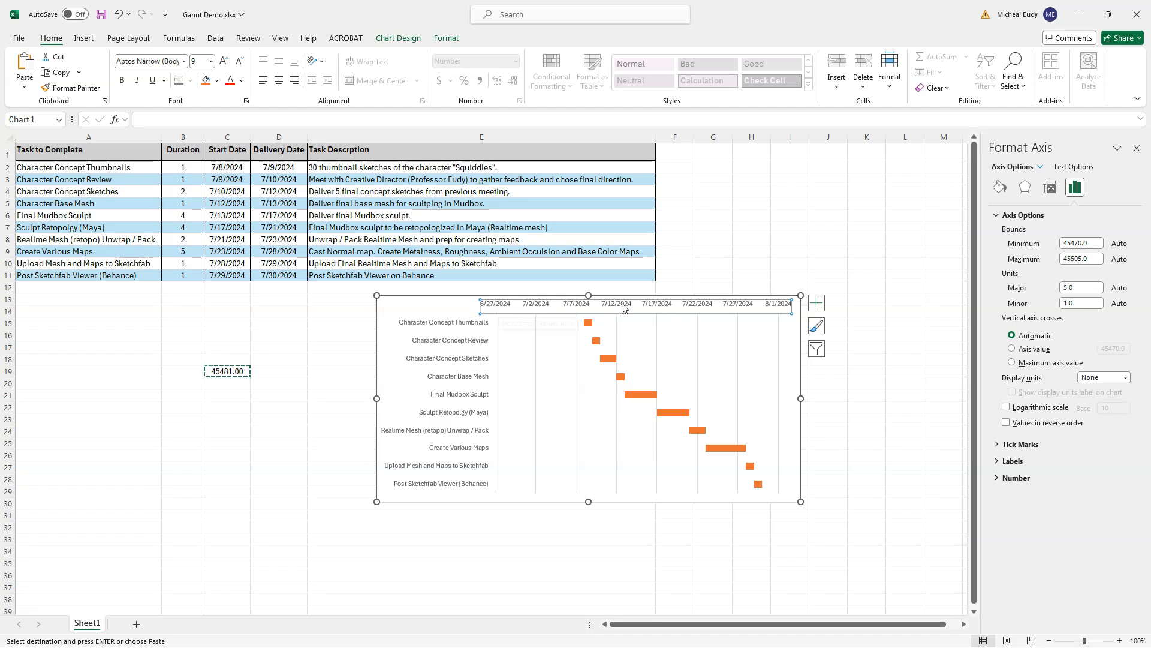
{"action": "double_click", "coordinate": [1064, 243]}
{"action": "key", "text": "ctrl+v"}
{"action": "key", "text": "Return"}
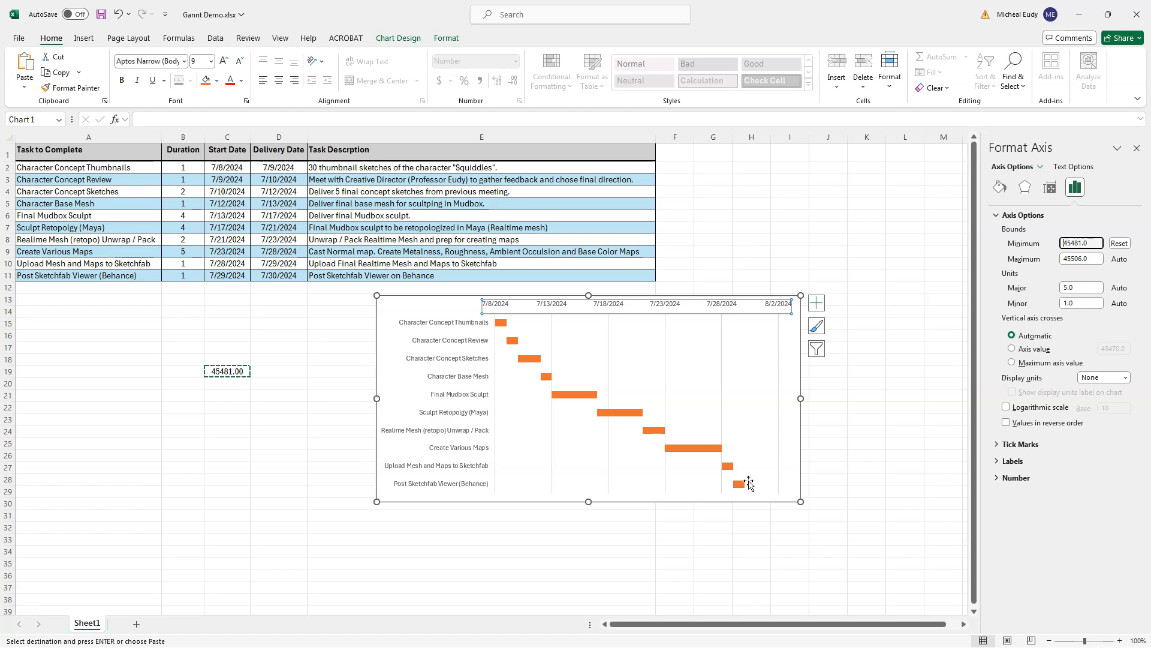
Clear the helper value from C19 and remove the cell's borders.
{"action": "left_click", "coordinate": [199, 418]}
{"action": "left_click", "coordinate": [227, 371]}
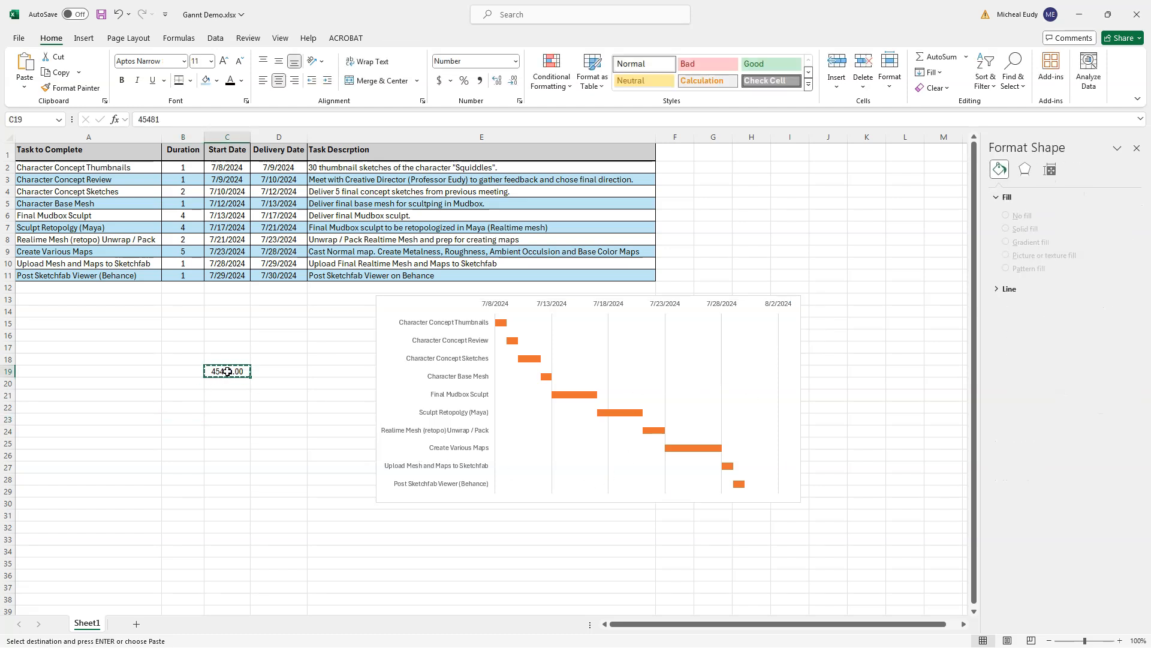
{"action": "key", "text": "Delete"}
{"action": "left_click", "coordinate": [225, 418]}
{"action": "left_click", "coordinate": [223, 371]}
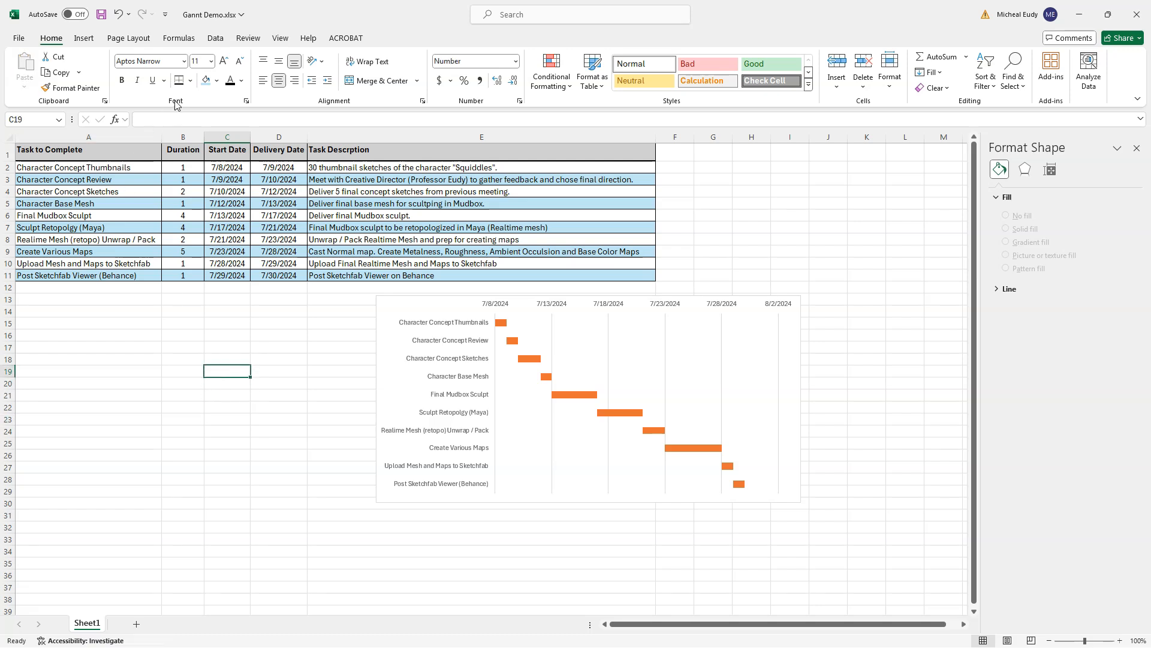
{"action": "left_click", "coordinate": [190, 80]}
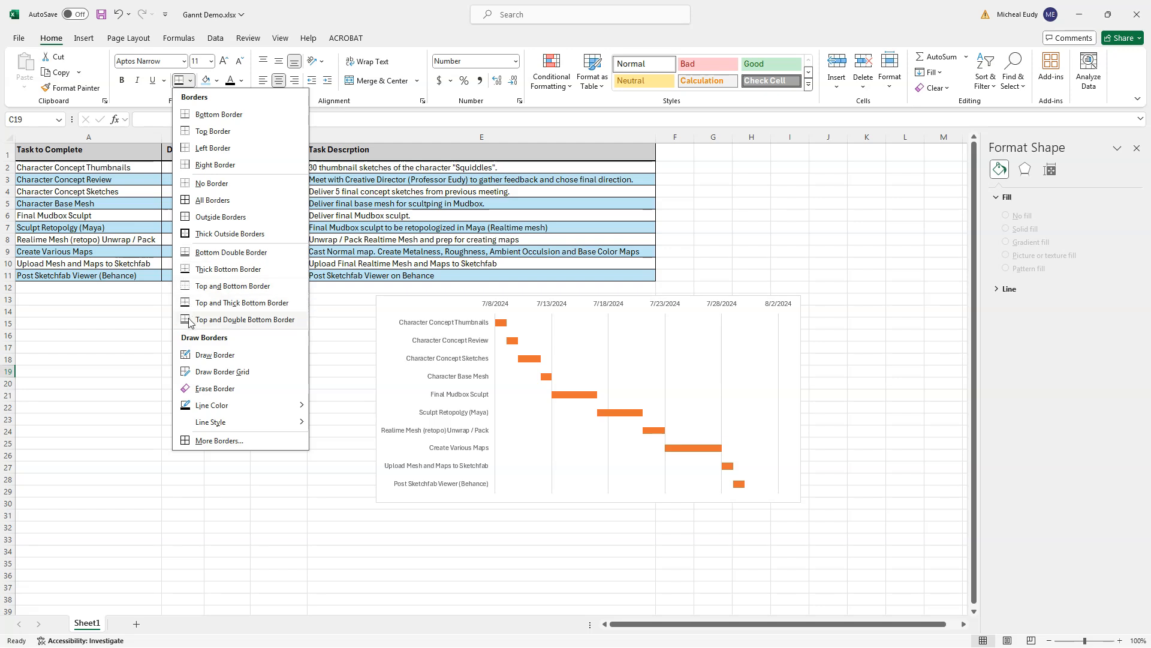
{"action": "left_click", "coordinate": [216, 190]}
{"action": "left_click", "coordinate": [151, 389]}
Recolor the chart's orange Duration bars with a light blue theme color.
{"action": "left_click", "coordinate": [601, 355]}
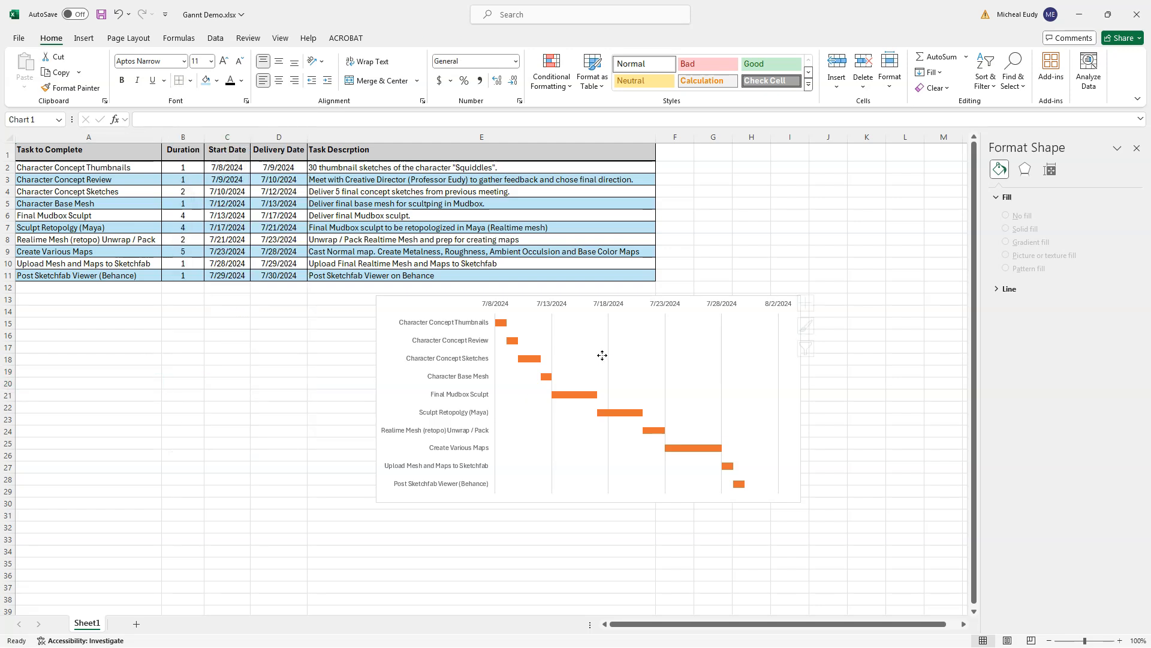
{"action": "left_click", "coordinate": [772, 351]}
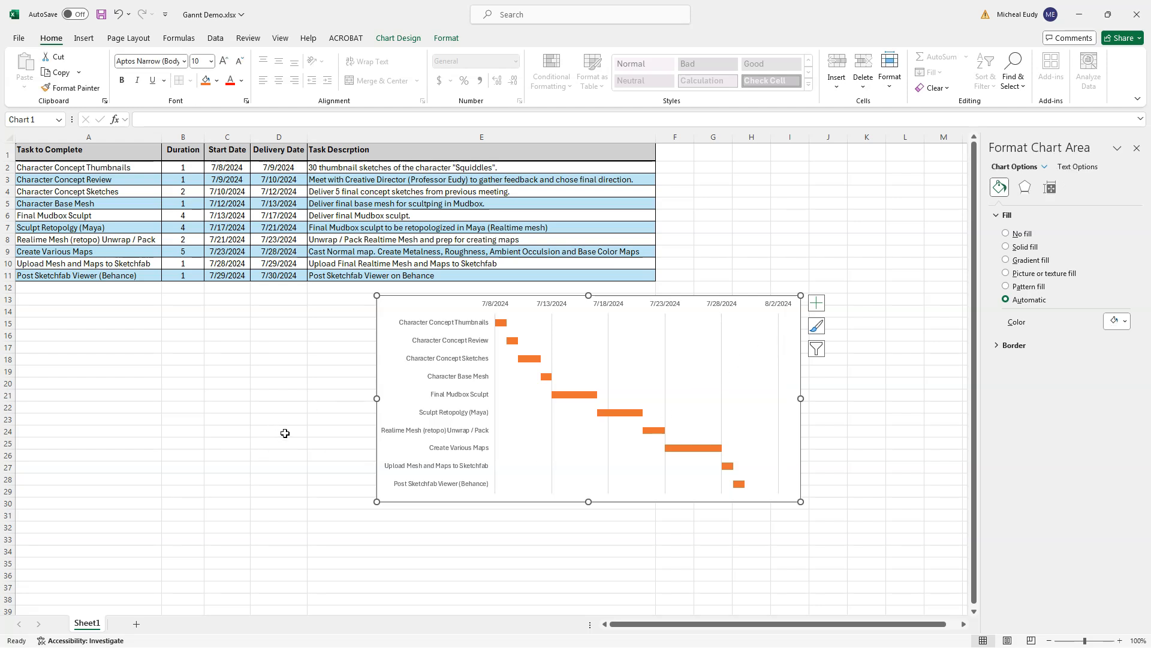
{"action": "left_click", "coordinate": [532, 360]}
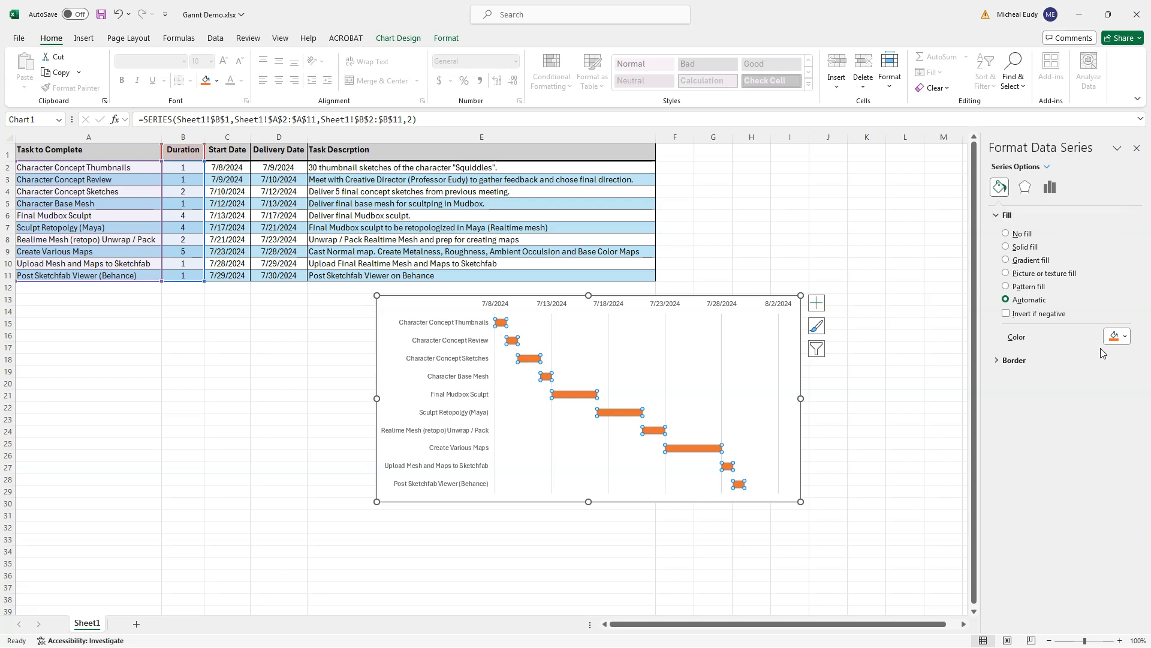
{"action": "left_click", "coordinate": [1125, 337]}
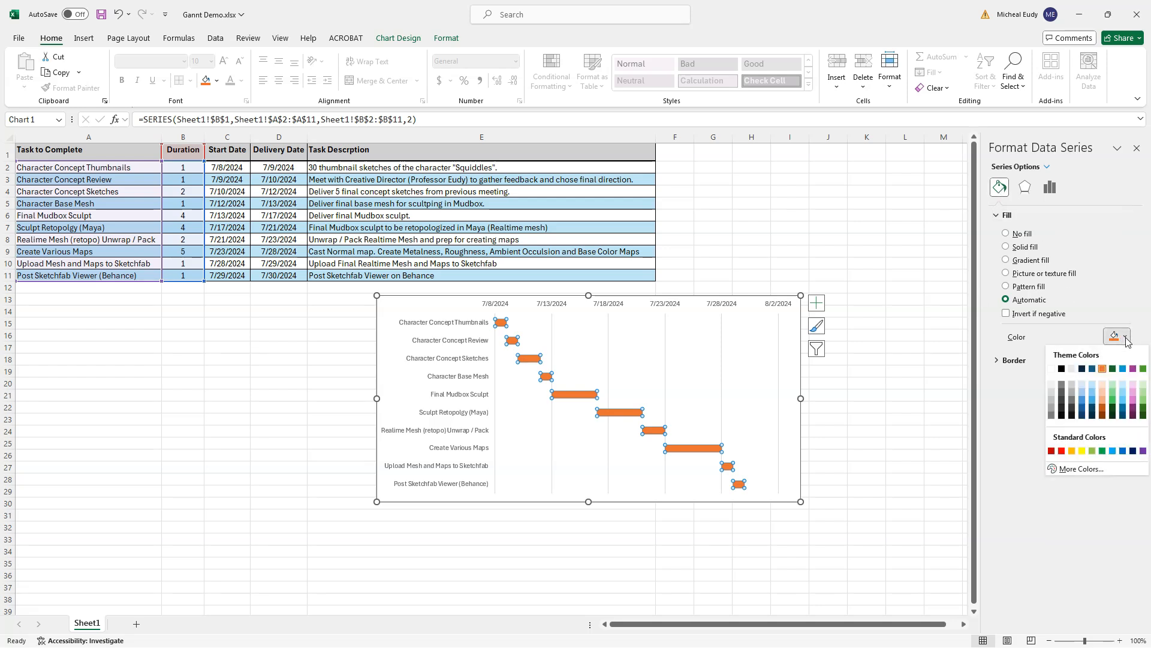
{"action": "left_click", "coordinate": [1091, 390]}
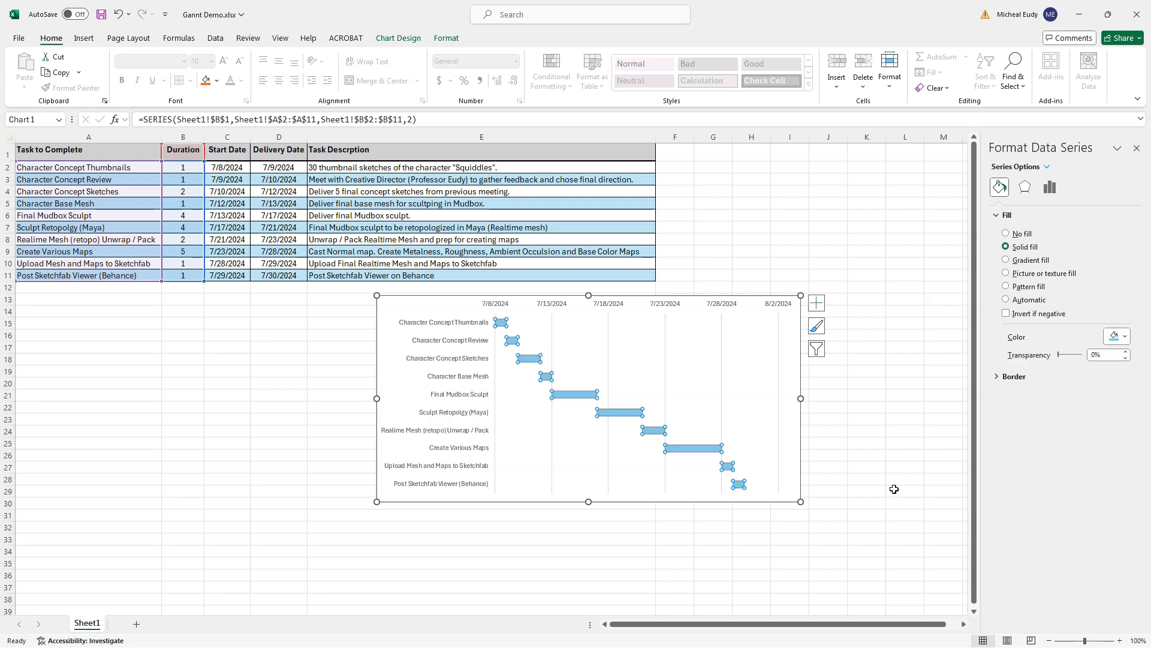
{"action": "left_click", "coordinate": [739, 417]}
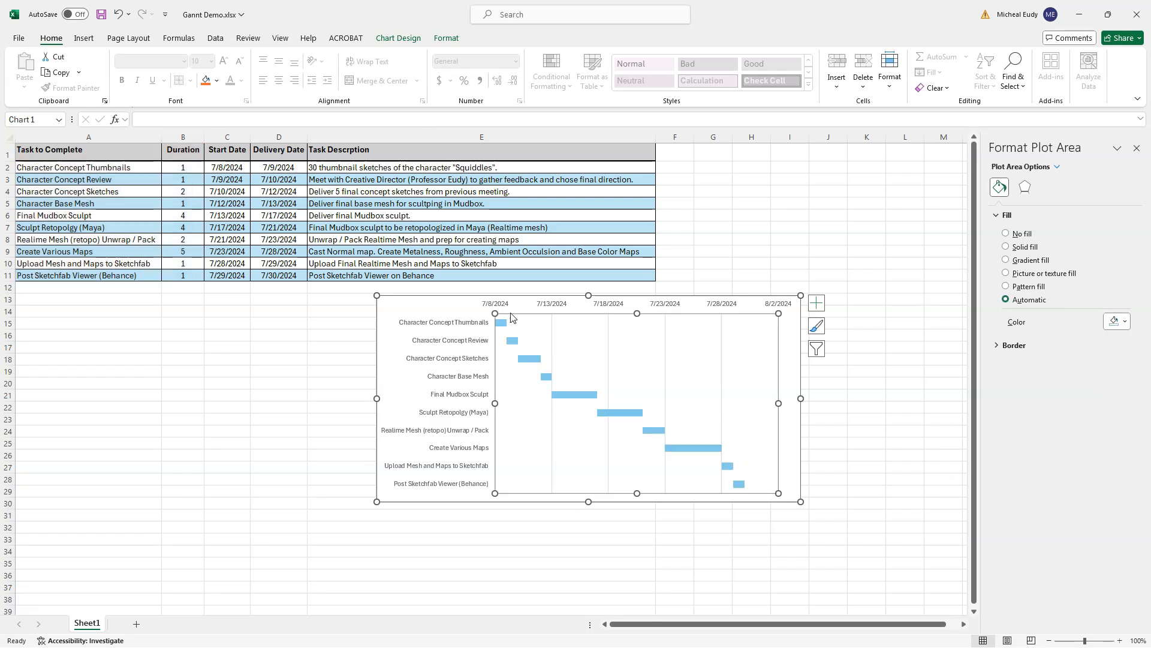
Move the chart down clear of the task table and insert a blank row above the header row.
{"action": "left_click", "coordinate": [462, 307]}
{"action": "left_click_drag", "start_coordinate": [462, 307], "coordinate": [590, 391]}
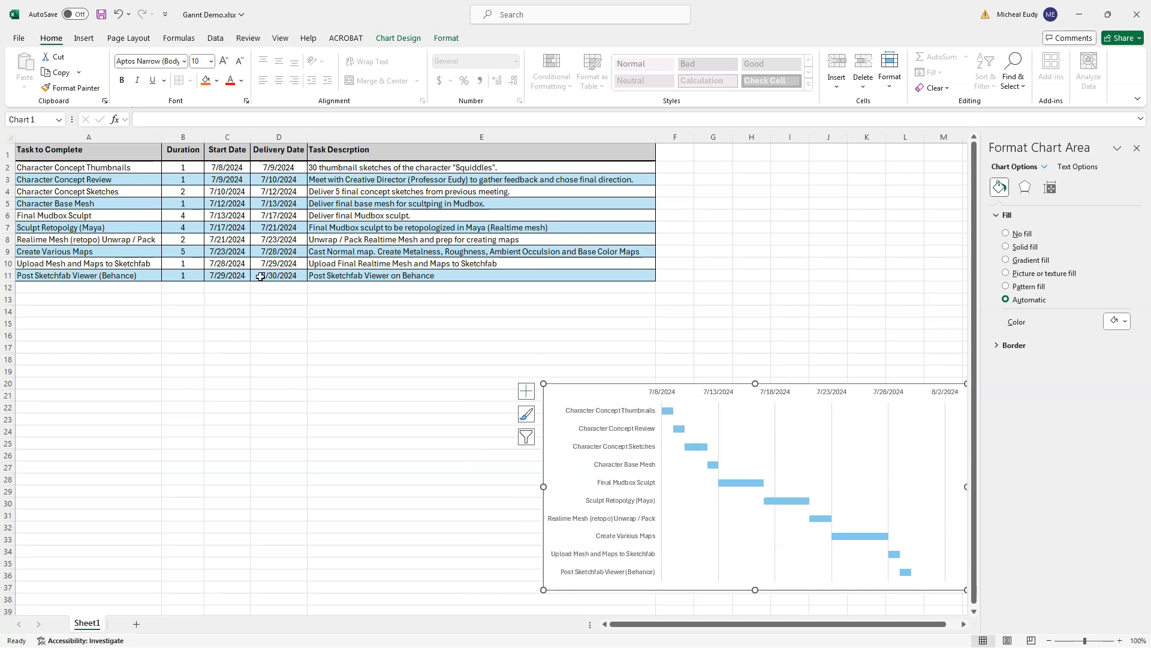
{"action": "left_click", "coordinate": [9, 154]}
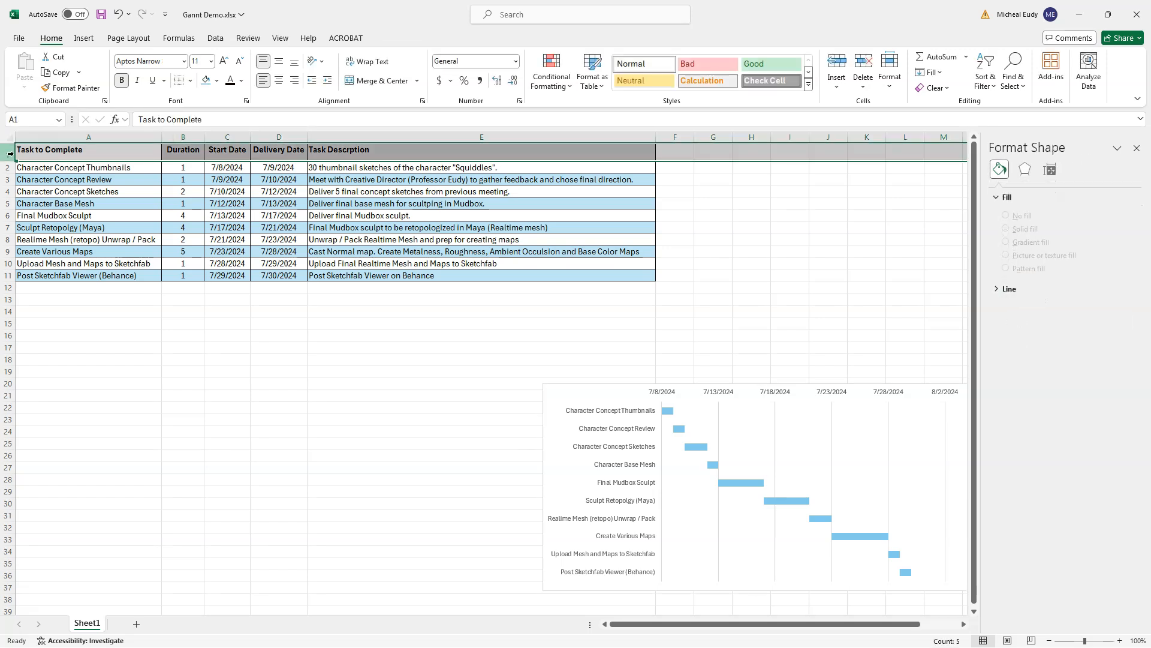
{"action": "right_click", "coordinate": [9, 153]}
{"action": "key", "text": "Escape"}
{"action": "right_click", "coordinate": [47, 159]}
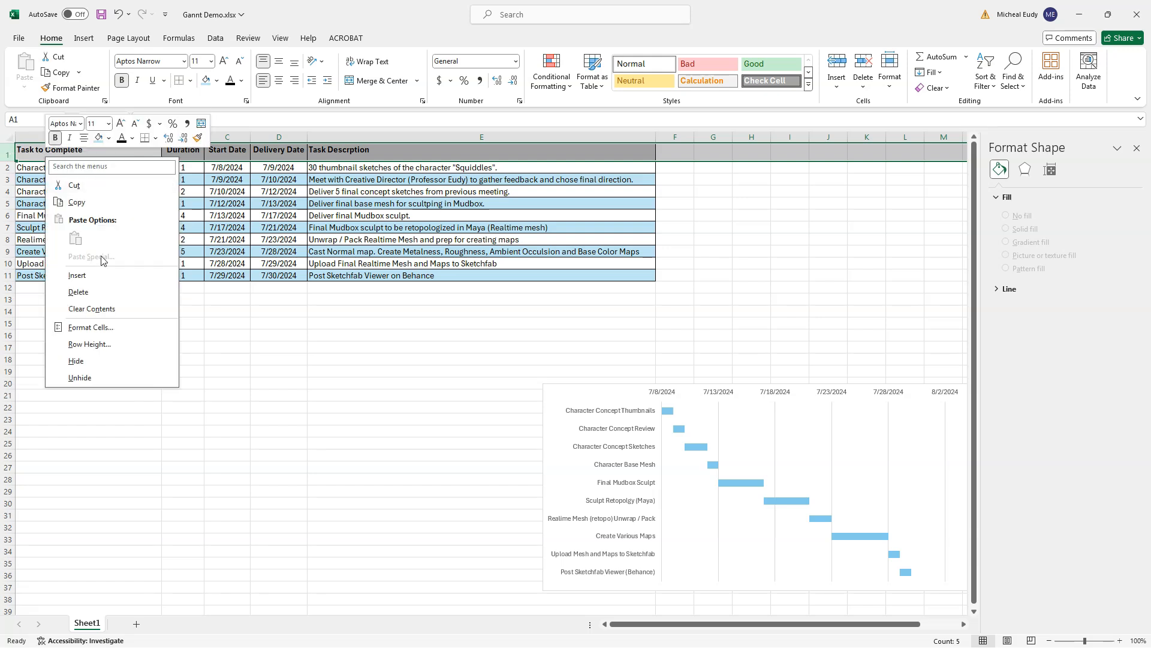
{"action": "left_click", "coordinate": [90, 275]}
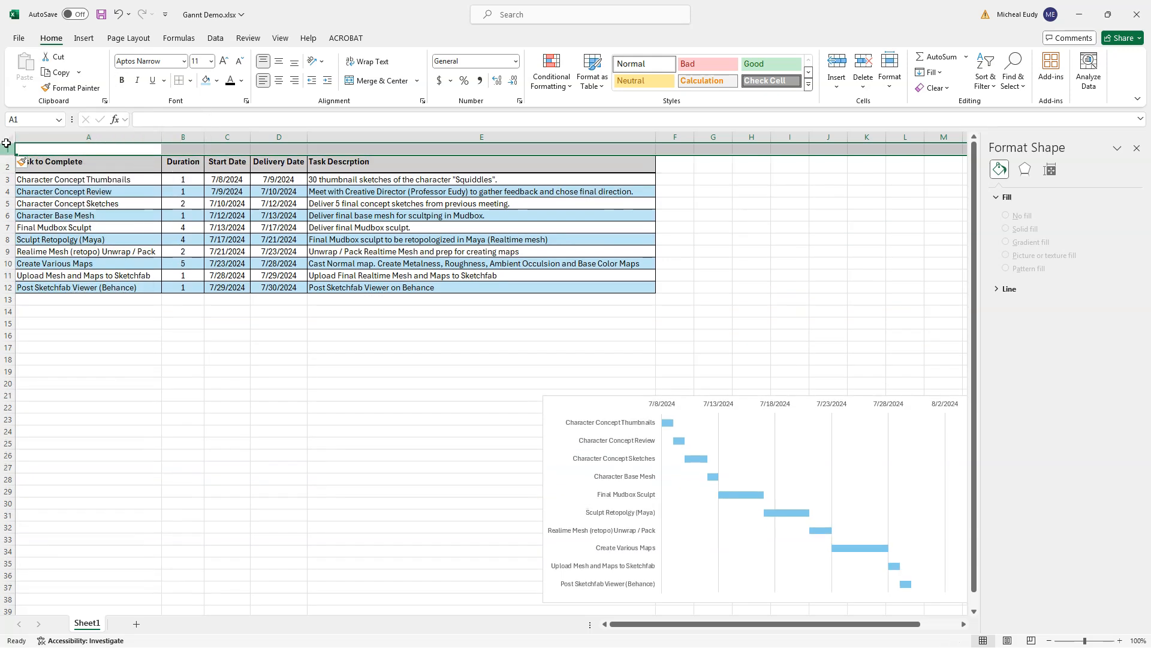
Enlarge blank row 1 to about the chart's height and move the chart into it, aligned with the left edge of column A.
{"action": "left_click_drag", "start_coordinate": [6, 142], "coordinate": [6, 350]}
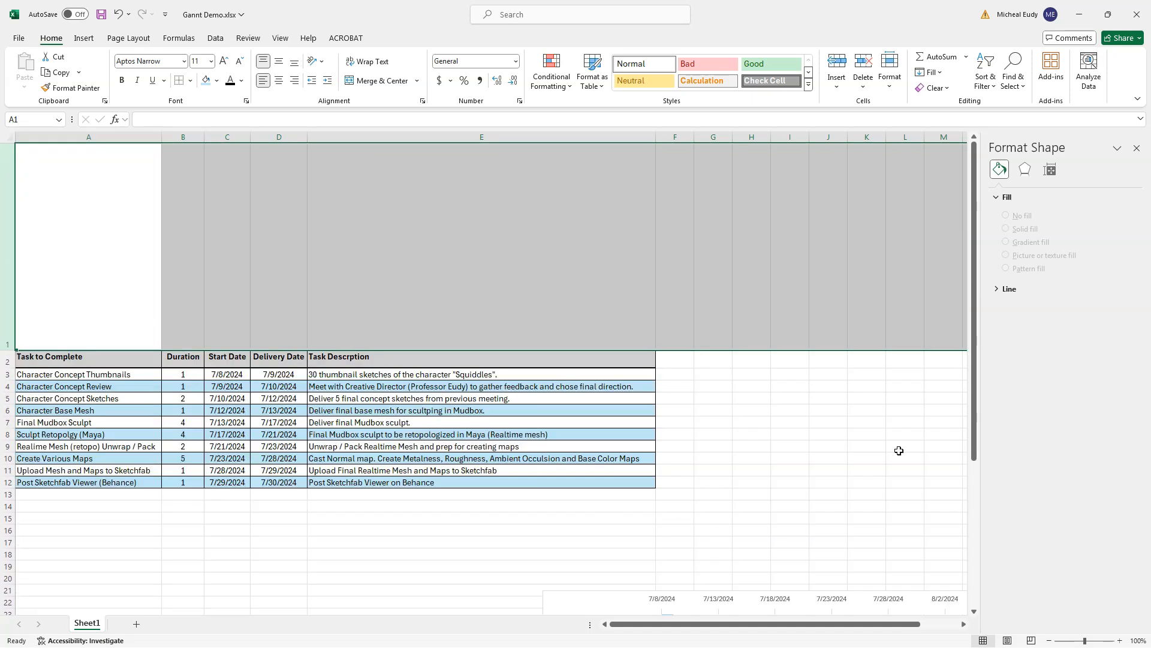
{"action": "left_click_drag", "start_coordinate": [973, 428], "coordinate": [976, 497]}
{"action": "left_click", "coordinate": [850, 455]}
{"action": "left_click", "coordinate": [832, 567]}
{"action": "left_click", "coordinate": [635, 527]}
{"action": "left_click_drag", "start_coordinate": [634, 525], "coordinate": [169, 166]}
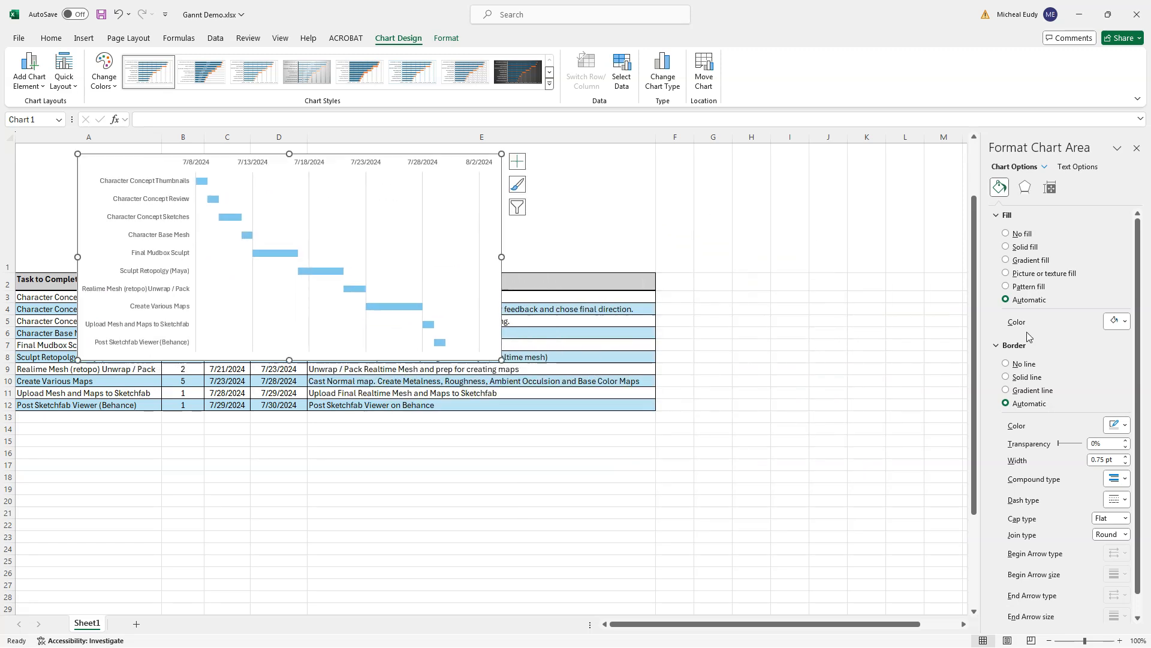
{"action": "left_click_drag", "start_coordinate": [973, 307], "coordinate": [972, 252]}
{"action": "left_click", "coordinate": [279, 269]}
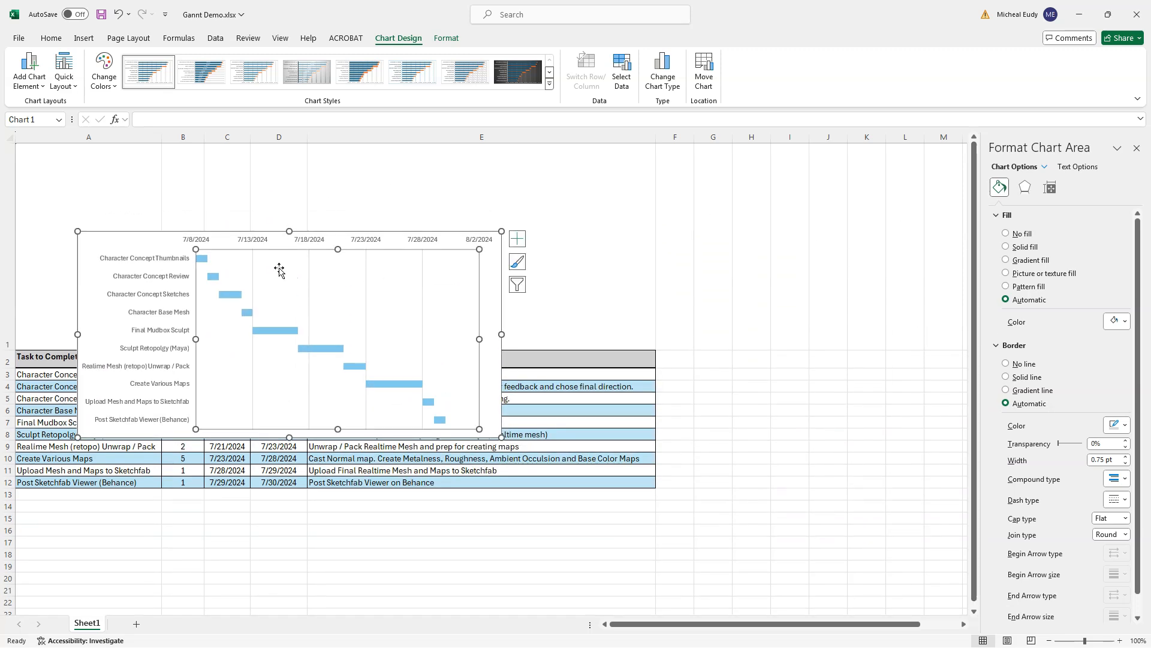
{"action": "left_click_drag", "start_coordinate": [133, 235], "coordinate": [73, 148]}
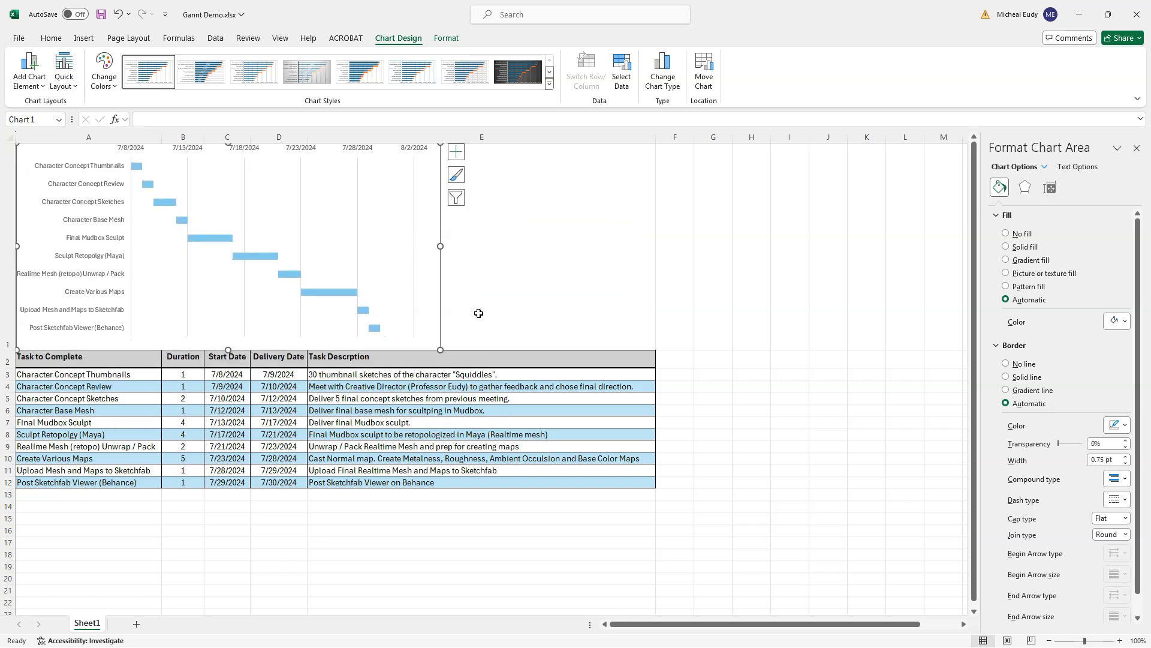
Widen the chart to the right edge of column E and reduce the height of row 1 slightly.
{"action": "left_click_drag", "start_coordinate": [441, 247], "coordinate": [655, 256]}
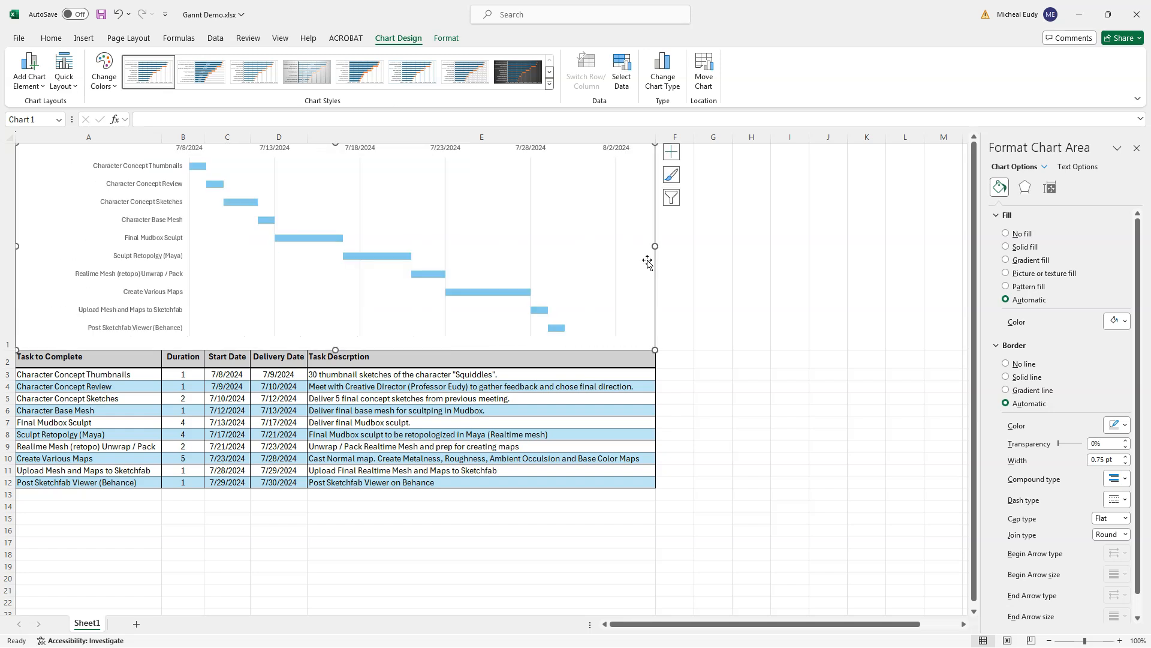
{"action": "left_click_drag", "start_coordinate": [6, 349], "coordinate": [6, 316]}
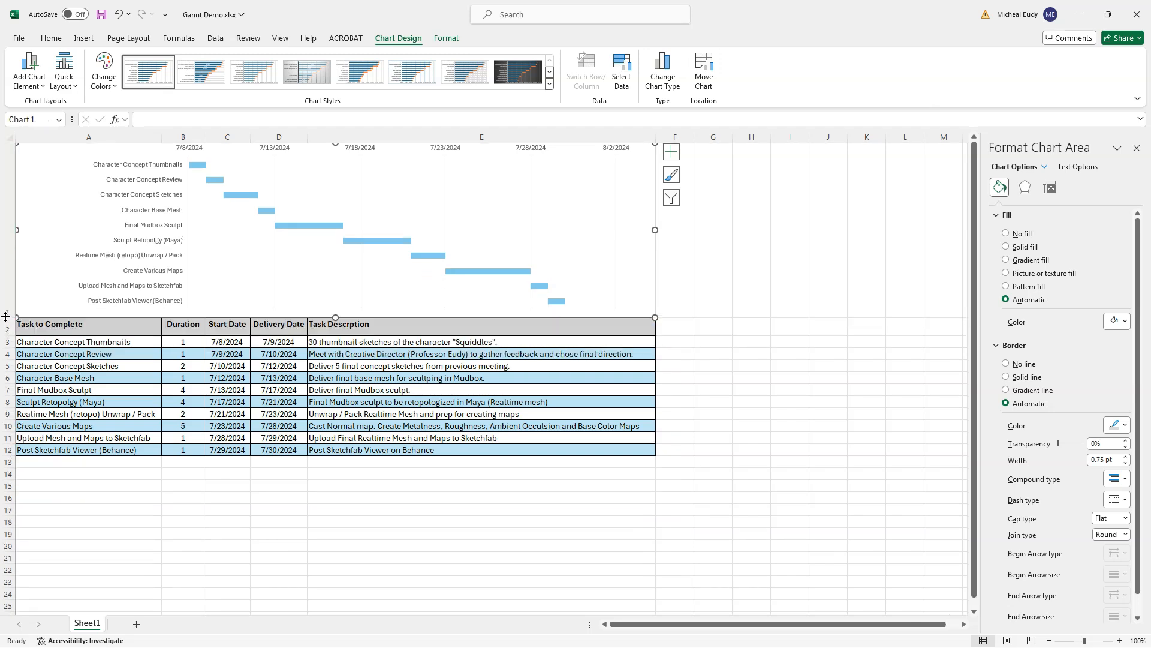
{"action": "left_click", "coordinate": [442, 557]}
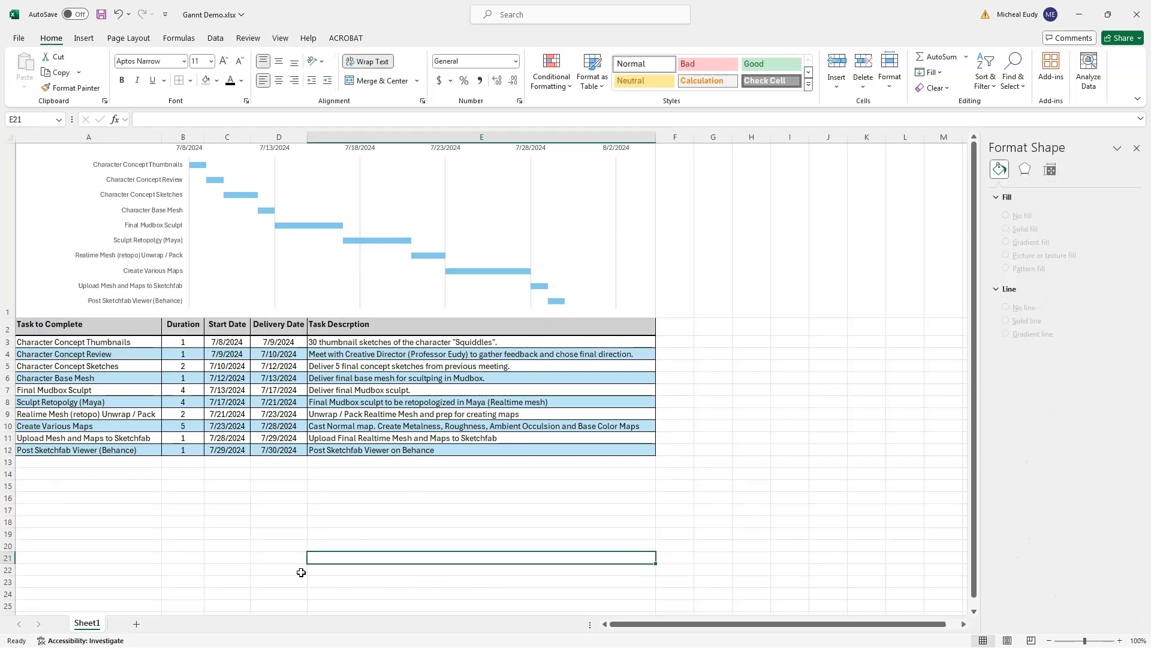